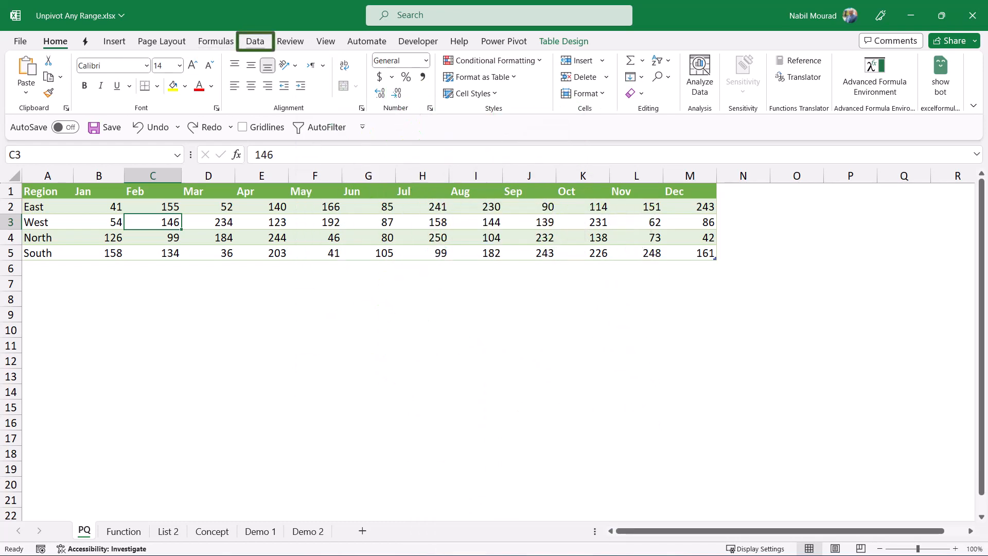
# - Load the PQ sheet's region-by-month table into Power Query and rename the query to Unpivoted
pyautogui.click(255, 42)
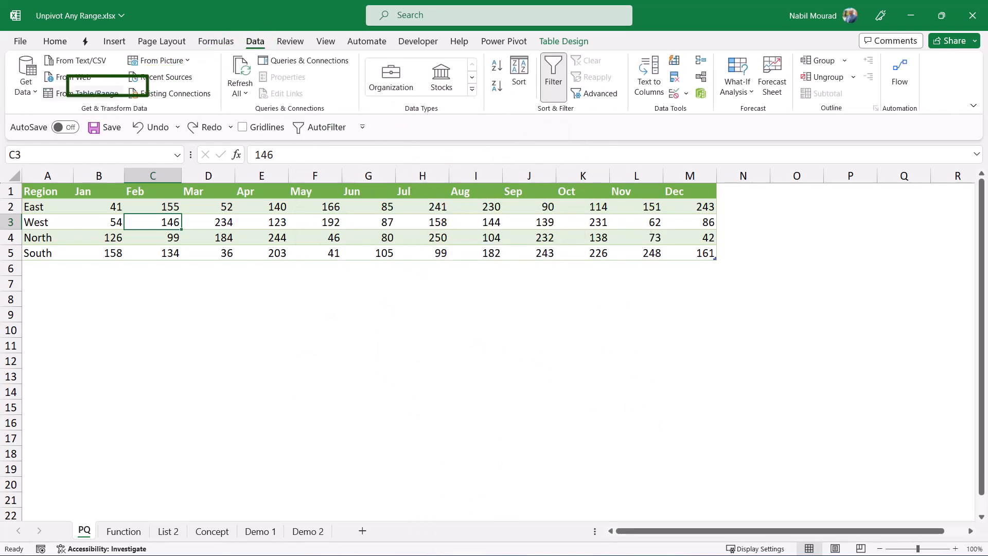
pyautogui.click(82, 94)
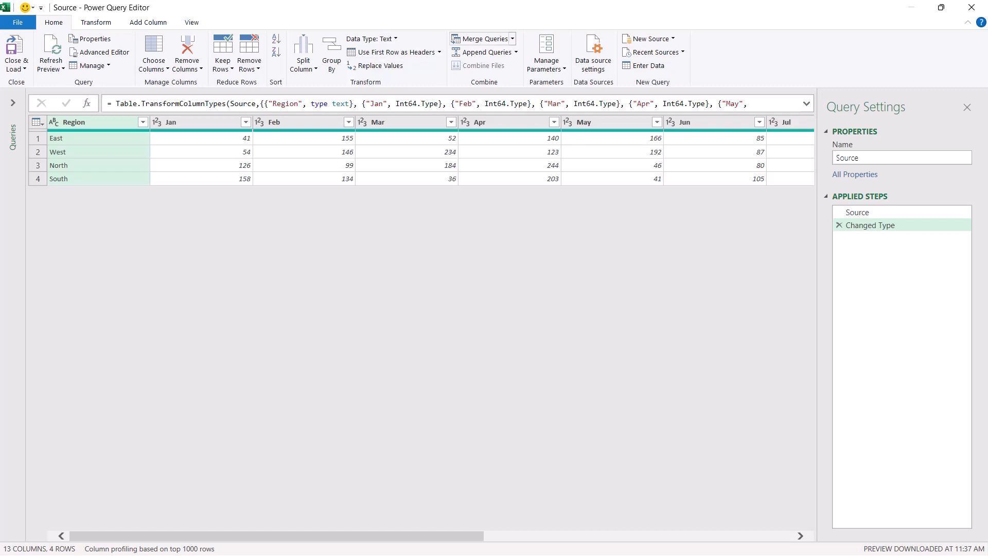
pyautogui.doubleClick(848, 159)
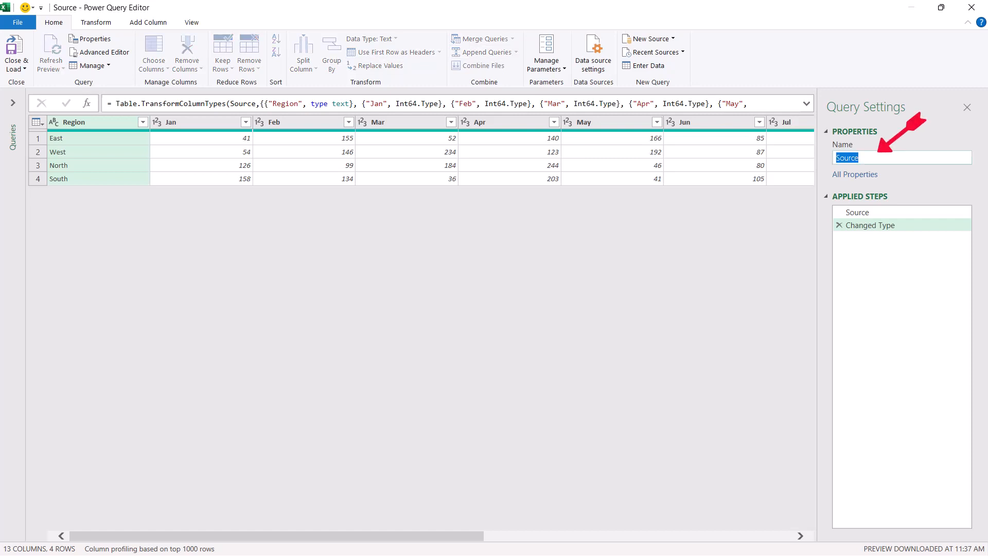
pyautogui.write('Unpivoted')
pyautogui.press('Return')
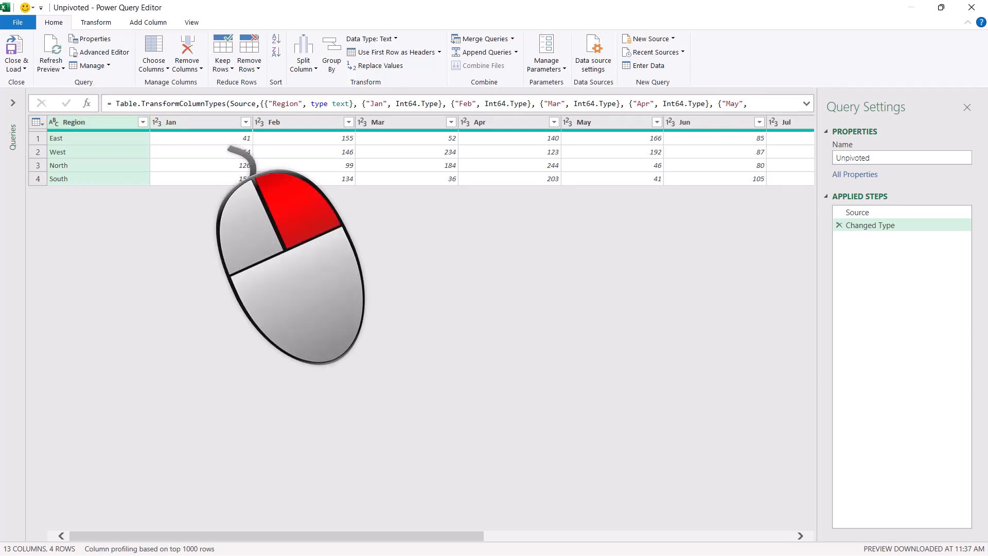
# - Unpivot all columns except Region, and rename the resulting attribute and value columns to Month and Amount
pyautogui.rightClick(94, 122)
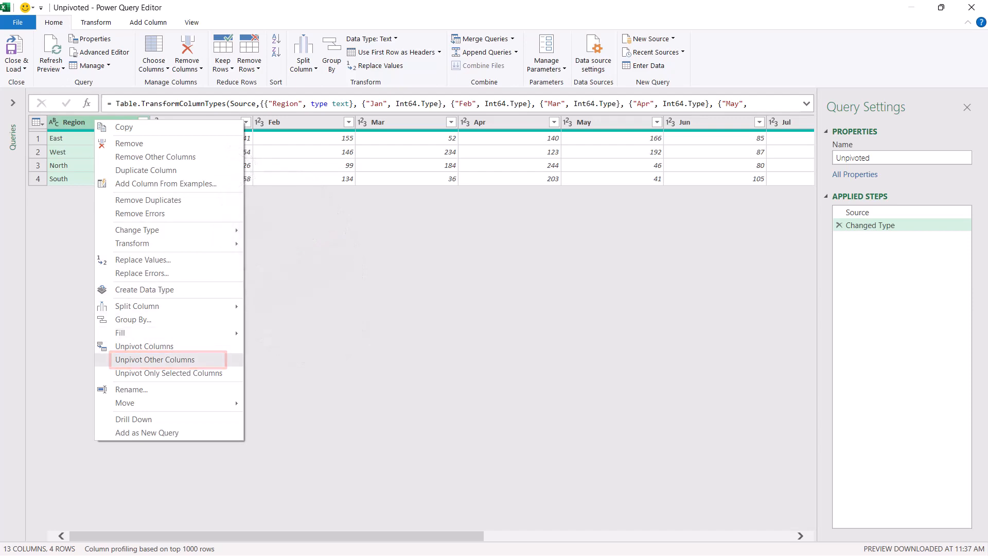
pyautogui.click(155, 359)
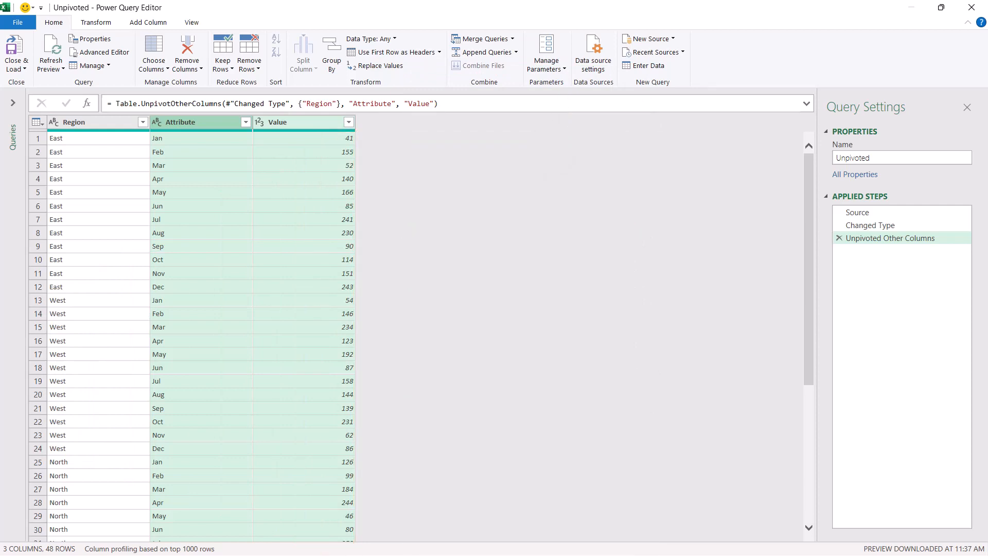
pyautogui.doubleClick(181, 122)
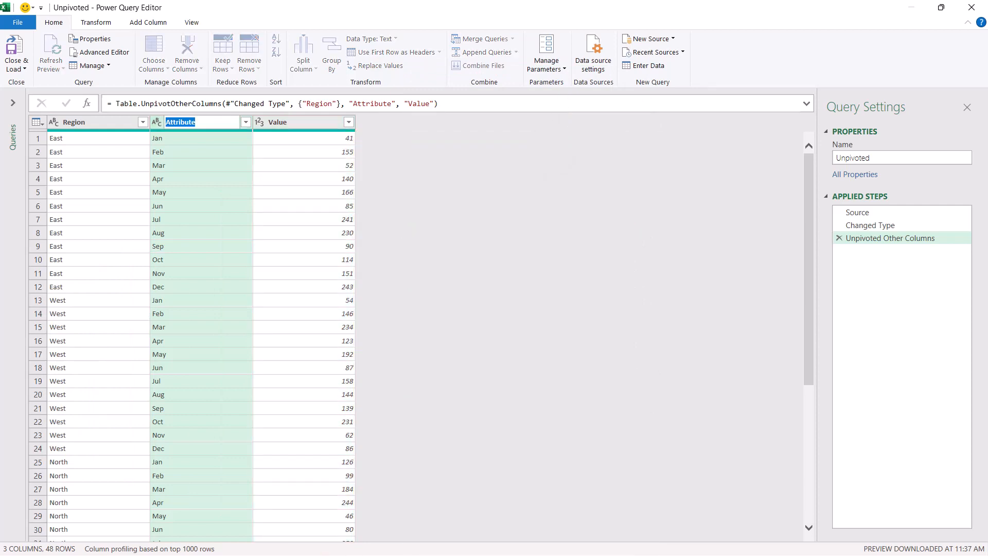
pyautogui.write('Month')
pyautogui.press('Tab')
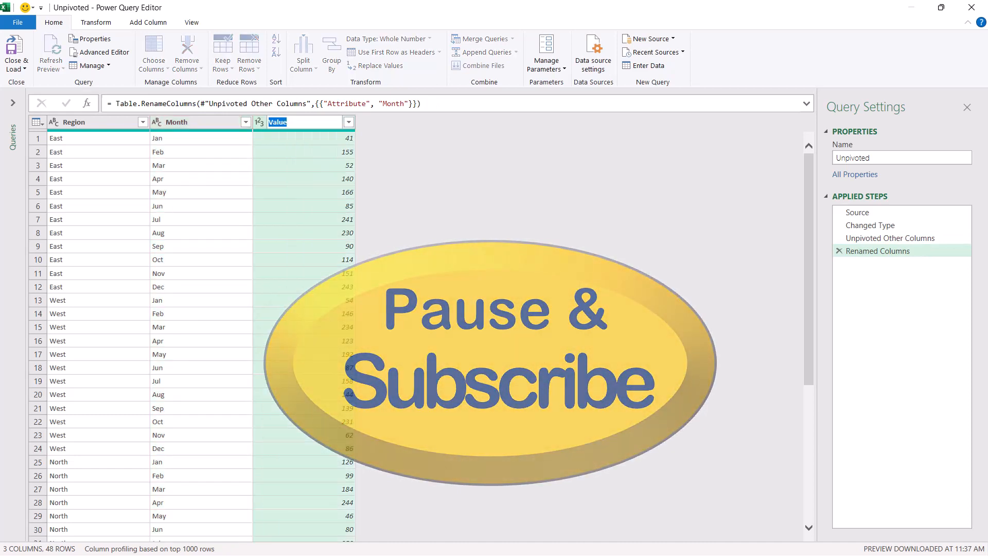
pyautogui.write('Amount')
pyautogui.press('Return')
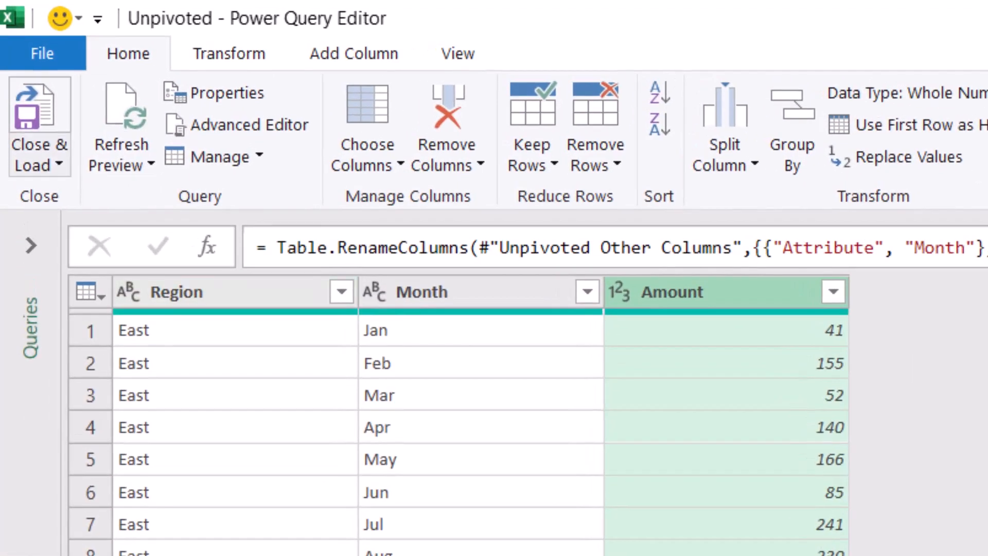
# - Load the query as a table into the existing PQ worksheet at cell A9, and close the queries pane
pyautogui.click(40, 164)
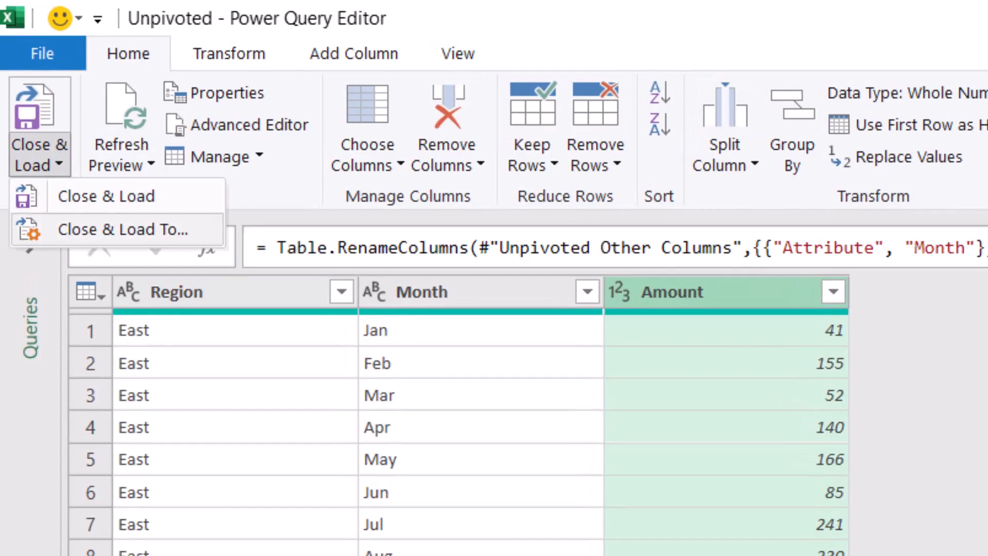
pyautogui.click(123, 229)
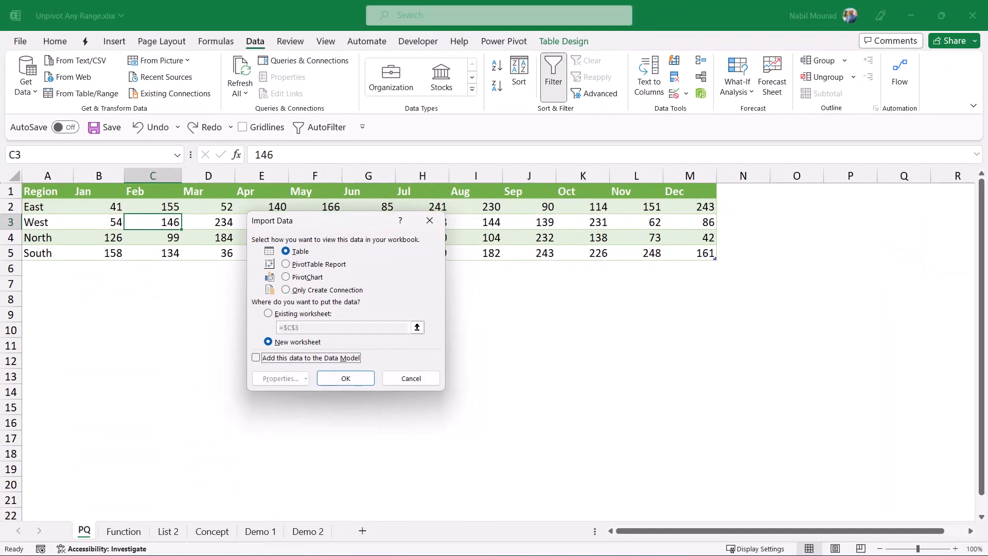
pyautogui.moveTo(329, 221); pyautogui.dragTo(304, 214)
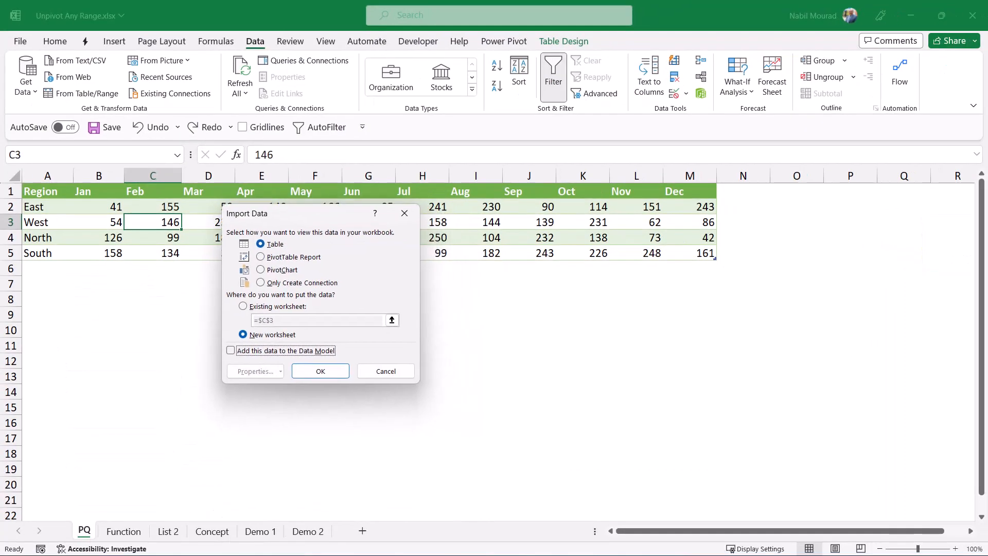
pyautogui.click(243, 307)
pyautogui.click(48, 315)
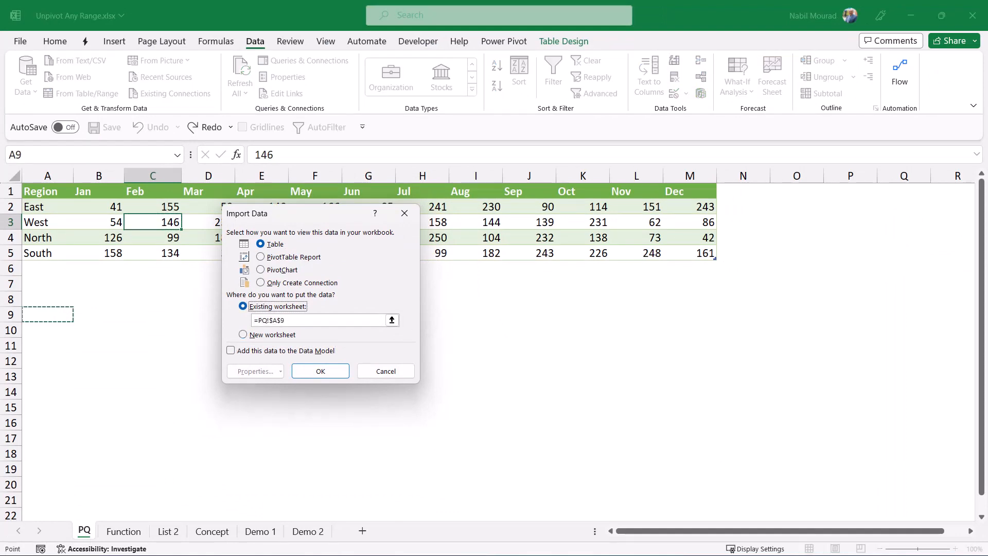
pyautogui.click(321, 371)
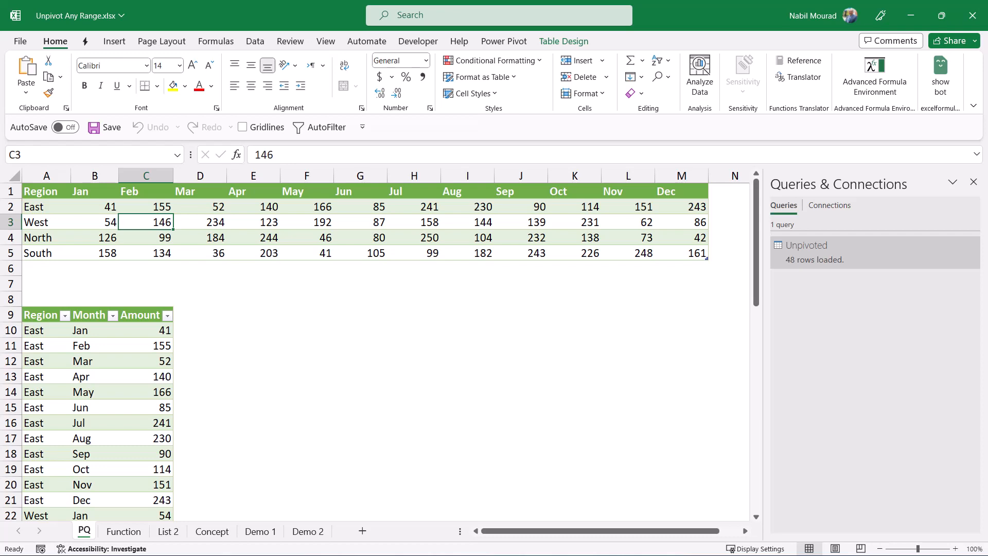
pyautogui.click(974, 181)
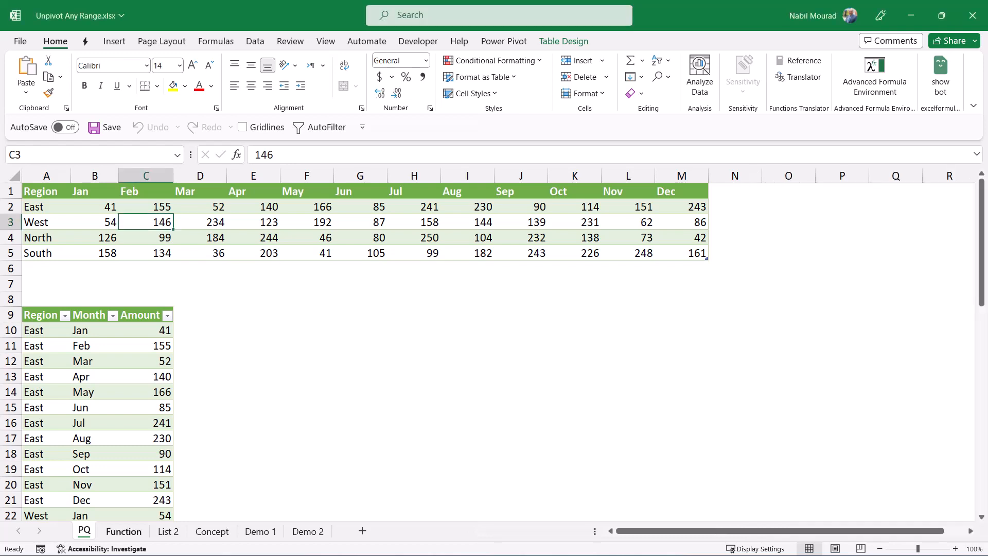
# - Paste the copied LET unpivot formula, which starts with =LET(A,A1:M5, into cell A9 of the Function sheet and enter it
pyautogui.click(123, 532)
pyautogui.click(56, 325)
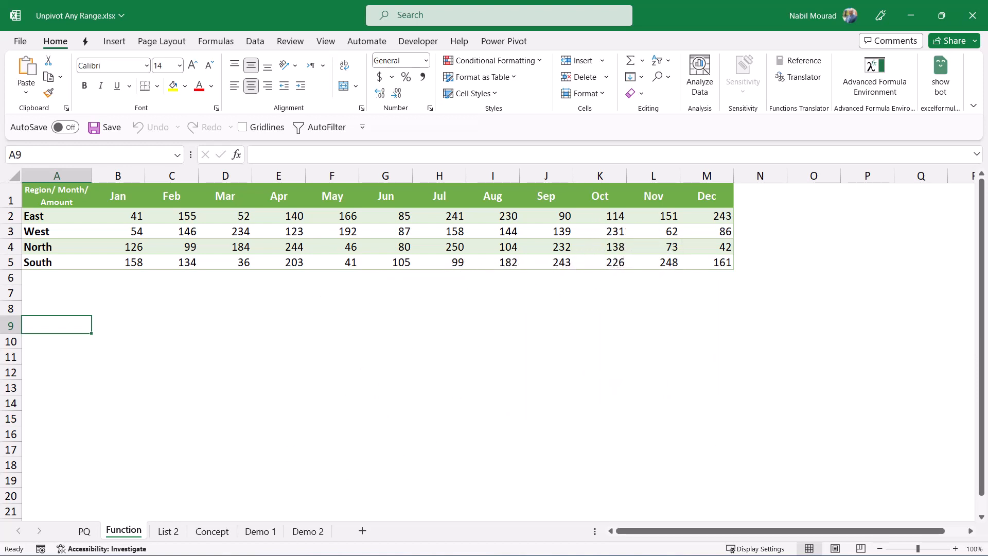
pyautogui.click(268, 155)
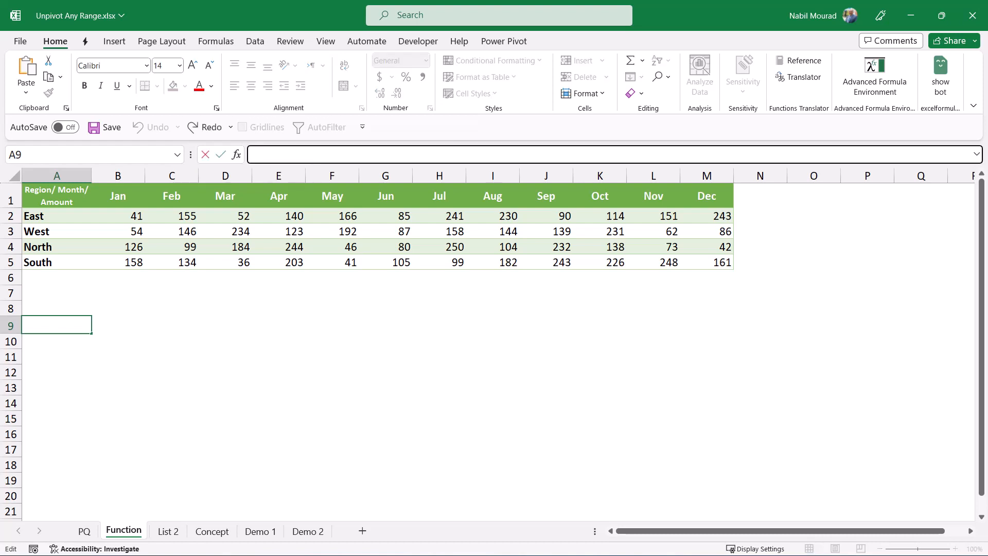
pyautogui.hotkey('ctrl', 'v')
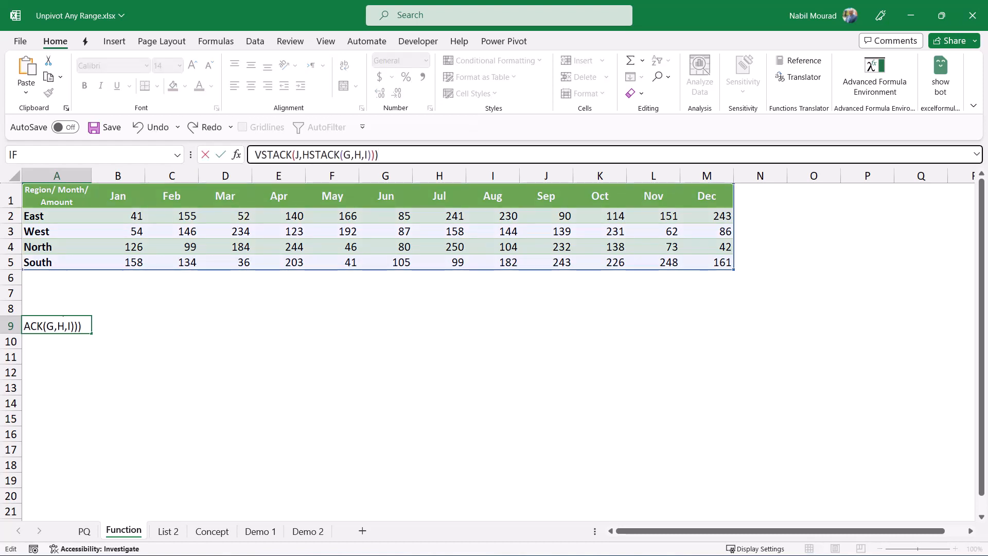
pyautogui.press('Return')
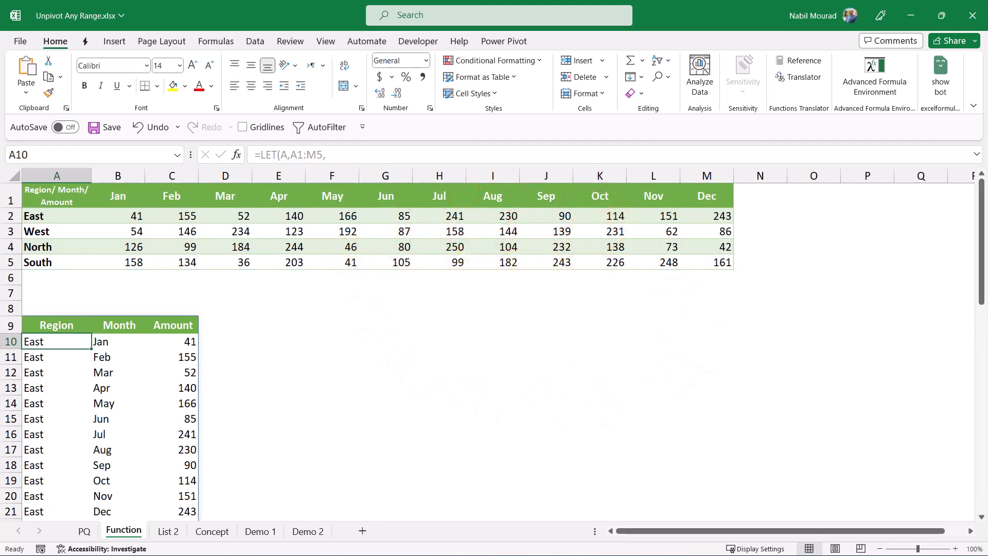
# - Paste the copied LET unpivot formula into cell K1 of the List 2 sheet and go to its start
pyautogui.hotkey('alt', 'Tab')
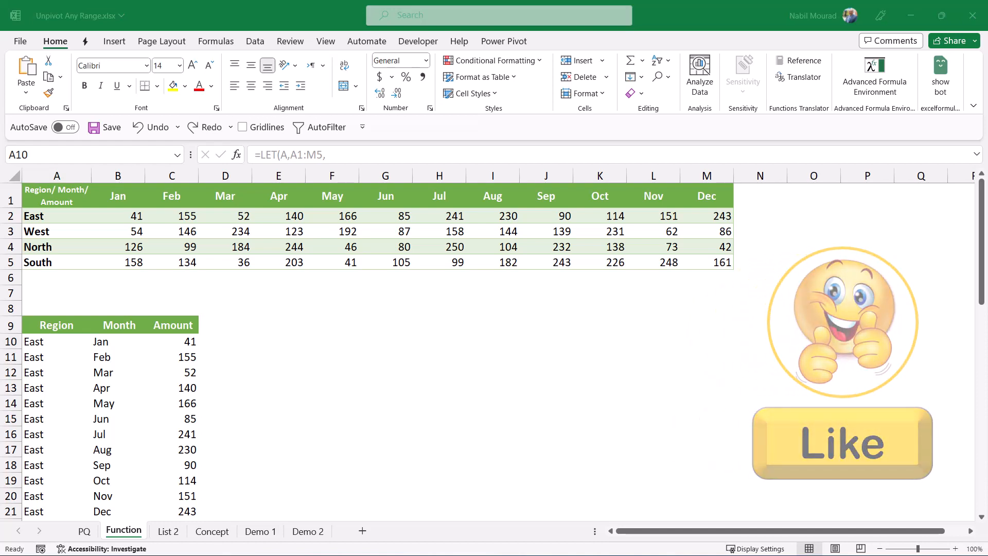
pyautogui.click(169, 531)
pyautogui.click(168, 532)
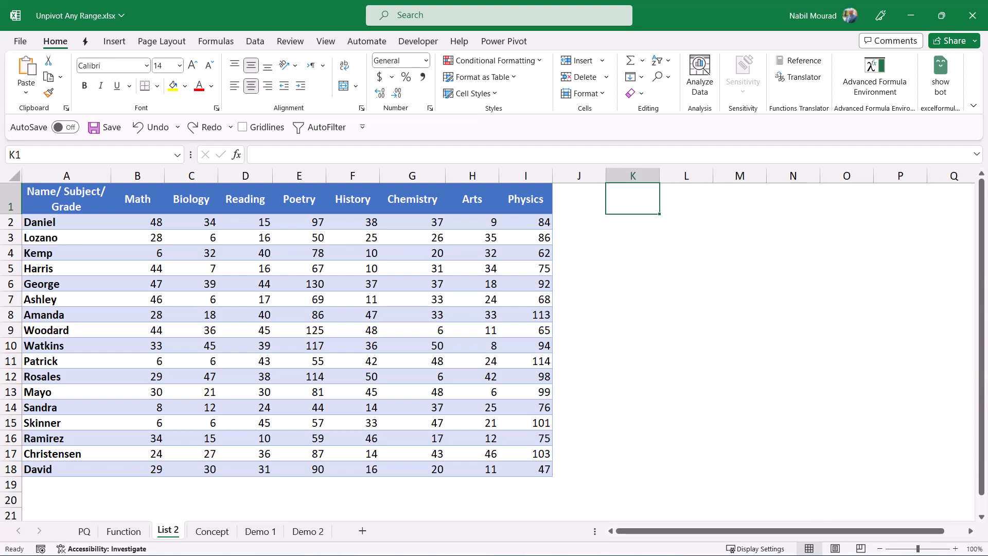
pyautogui.click(256, 155)
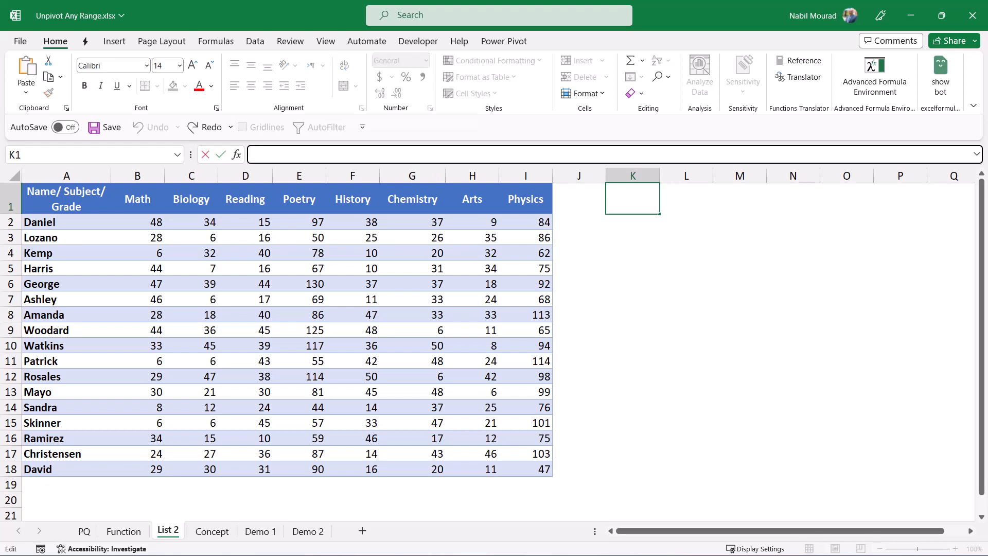
pyautogui.hotkey('ctrl', 'v')
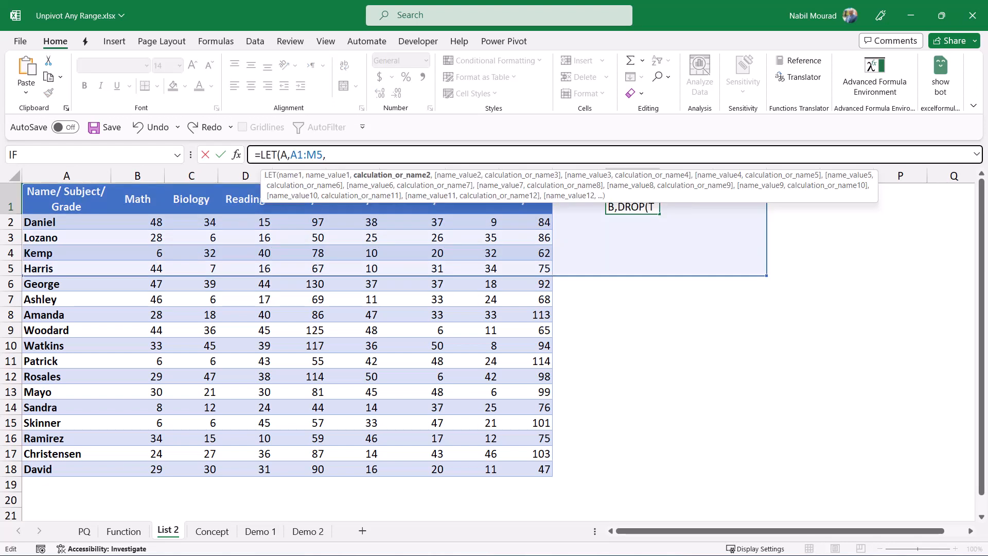
pyautogui.press('Home')
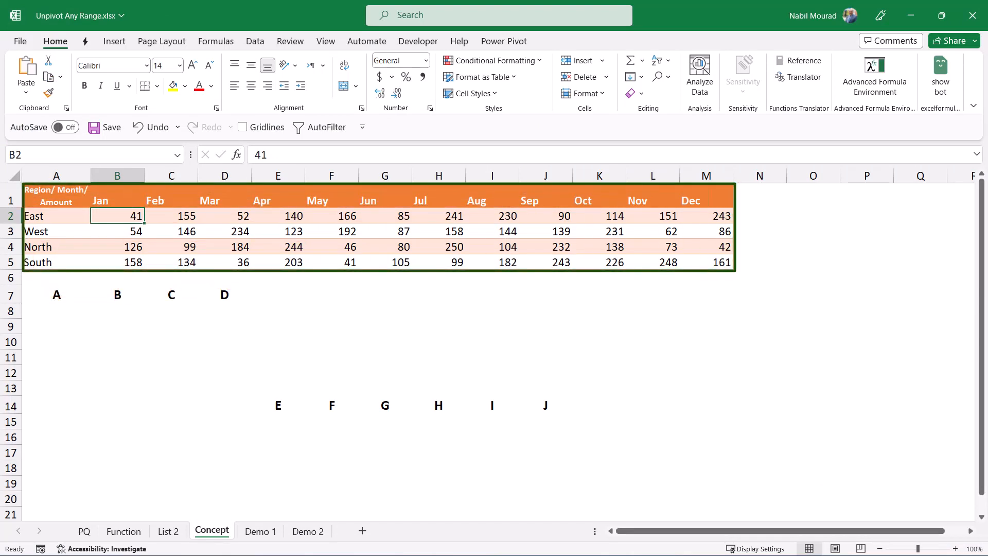
# - Write the formula =TAKE(A1:M5,,1) in cell B8 under heading B on the Concept sheet to extract the table's first column
pyautogui.click(56, 295)
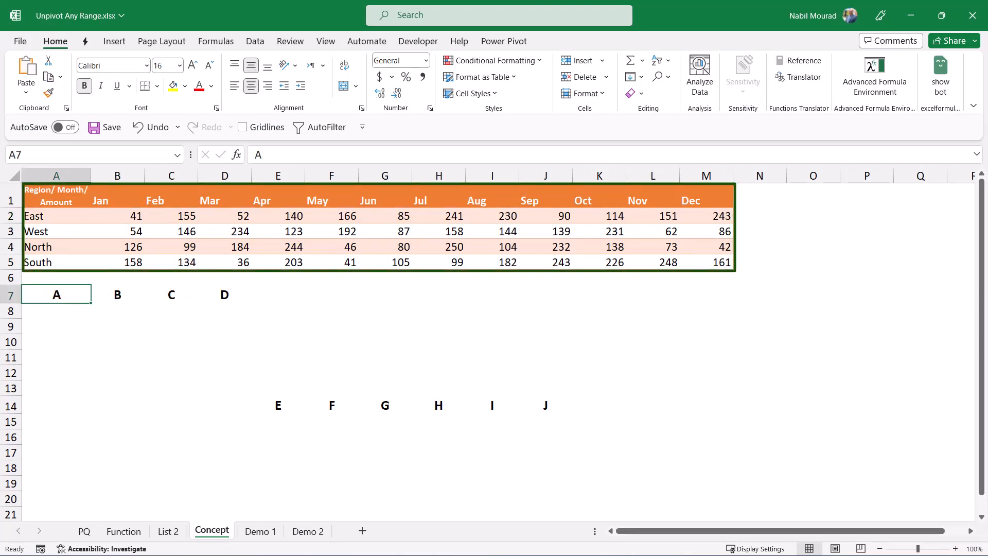
pyautogui.moveTo(56, 197); pyautogui.dragTo(721, 263)
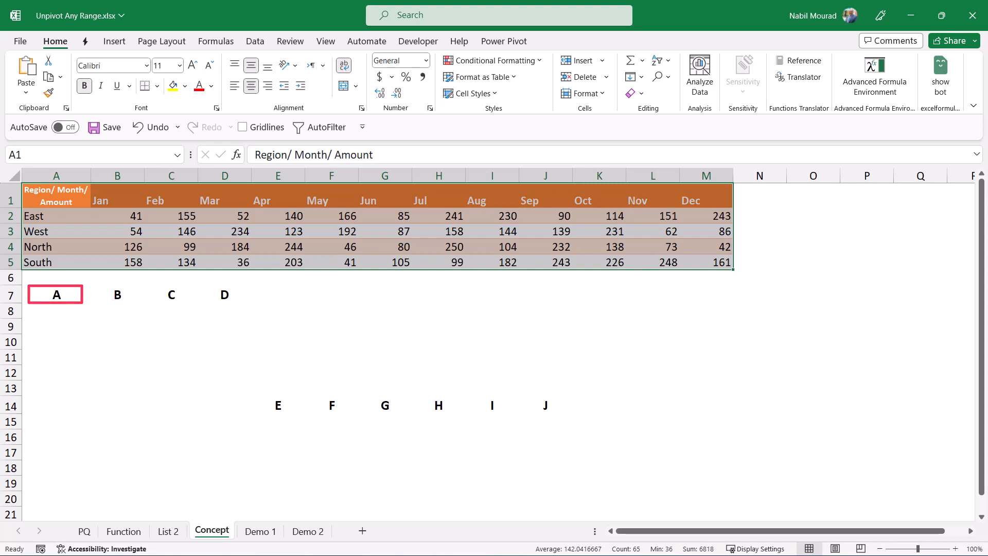
pyautogui.click(117, 310)
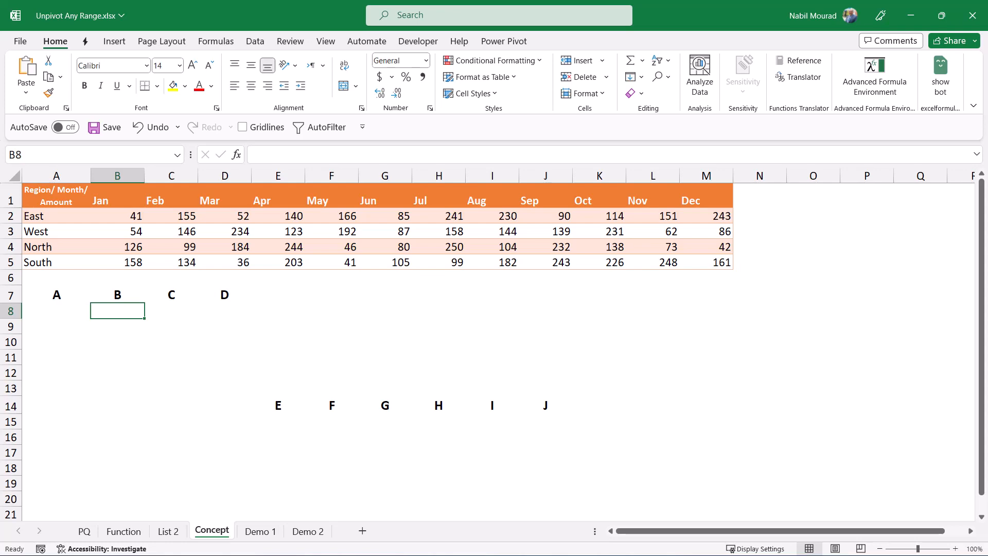
pyautogui.write('=take')
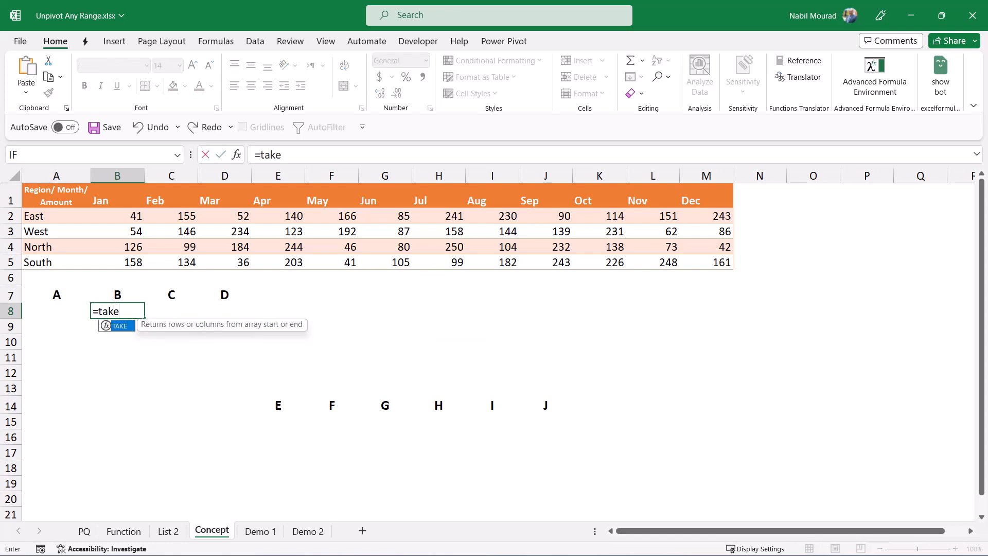
pyautogui.press('Tab')
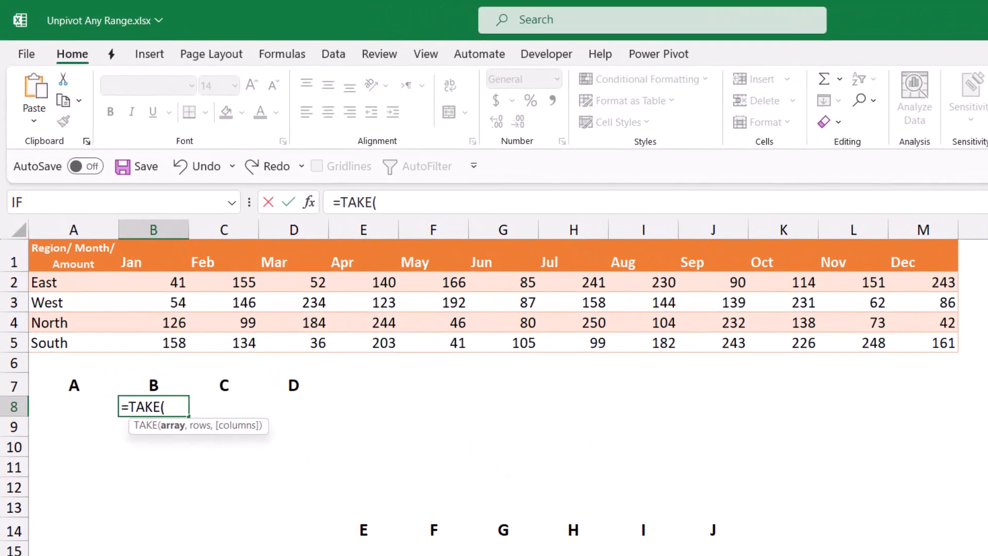
pyautogui.moveTo(75, 256); pyautogui.dragTo(947, 348)
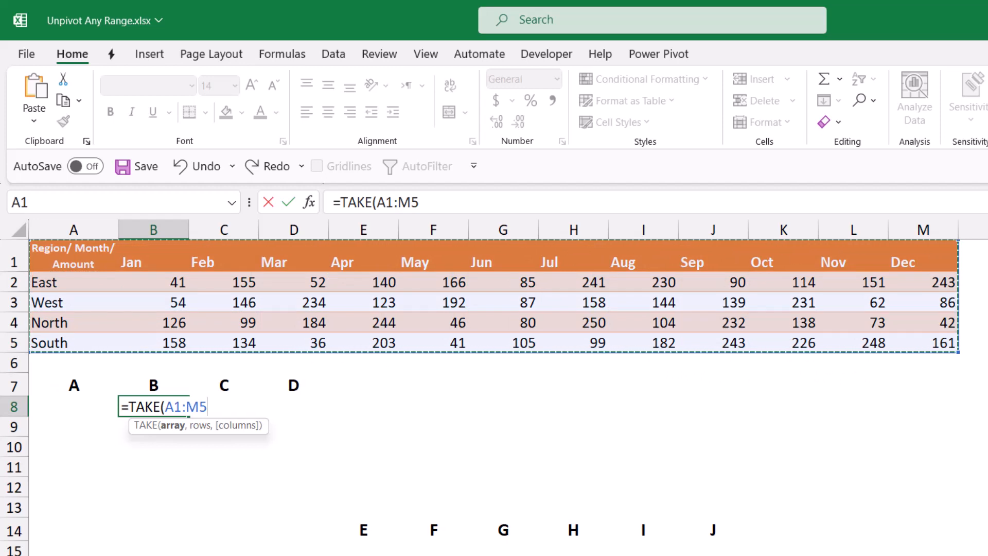
pyautogui.write(',')
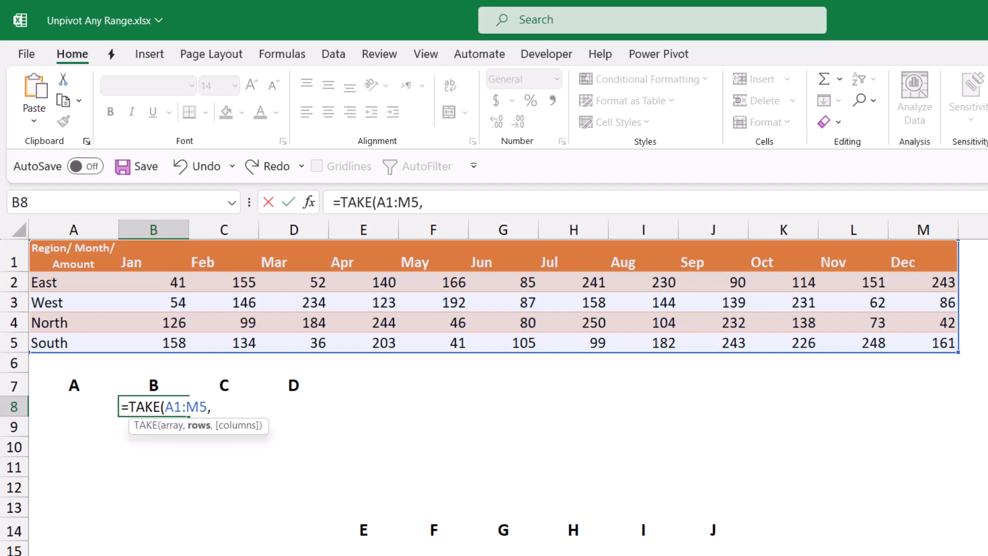
pyautogui.write(',')
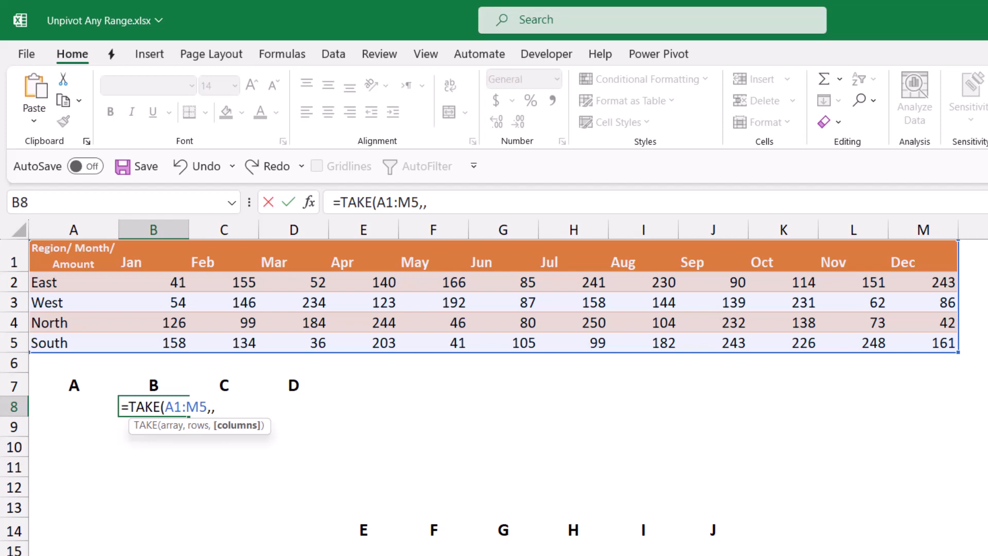
pyautogui.write('1)')
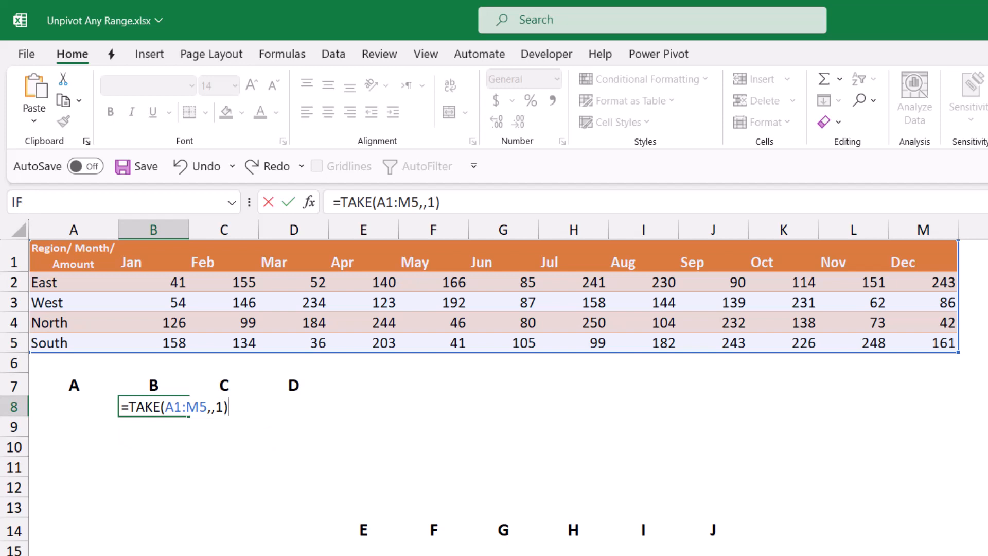
# - Select the TAKE(A1:M5,,1) expression within the formula in cell B8 to examine what it returns
pyautogui.press('Home')
pyautogui.press('Right')
pyautogui.hotkey('shift', 'Right')
pyautogui.hotkey('shift', 'Right')
pyautogui.hotkey('shift', 'Right')
pyautogui.hotkey('shift', 'Right')
pyautogui.hotkey('shift', 'Right')
pyautogui.hotkey('shift', 'Right')
pyautogui.hotkey('shift', 'Right')
pyautogui.hotkey('shift', 'Right')
pyautogui.hotkey('shift', 'Right')
pyautogui.hotkey('shift', 'Right')
pyautogui.hotkey('shift', 'Right')
pyautogui.hotkey('shift', 'Right')
pyautogui.hotkey('shift', 'Right')
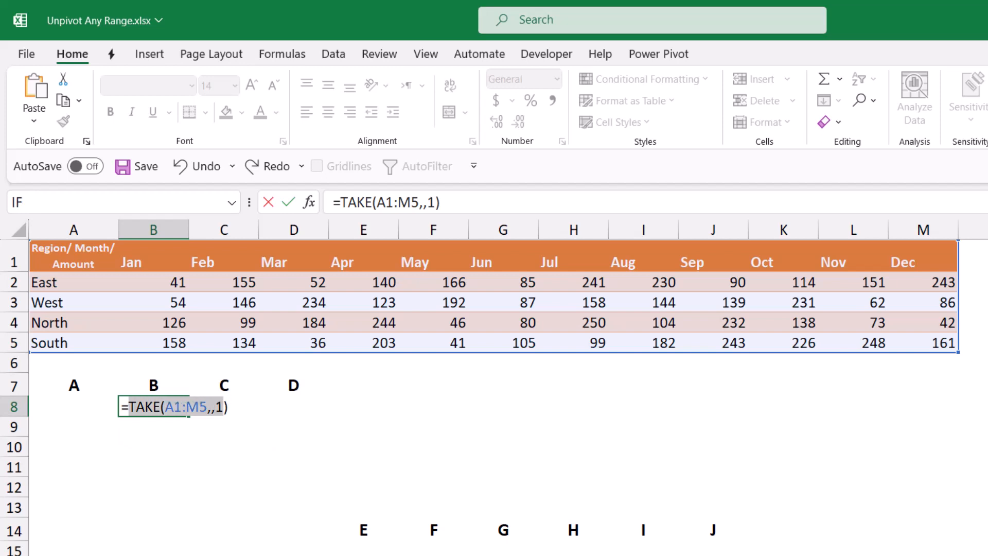
pyautogui.hotkey('shift', 'Right')
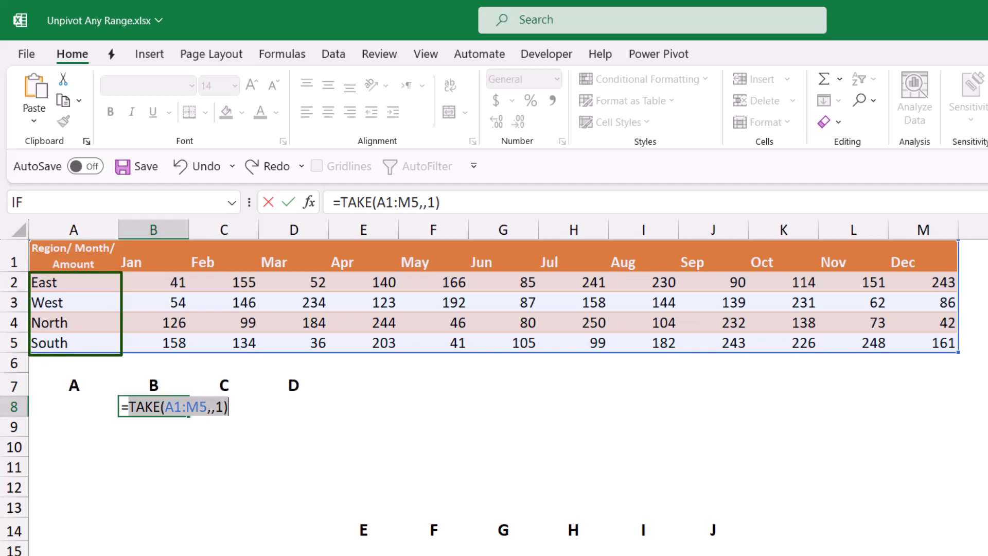
# - Wrap the formula in cell B8 in DROP to remove the header row, entering =DROP(TAKE(A1:M5,,1),1)
pyautogui.press('Left')
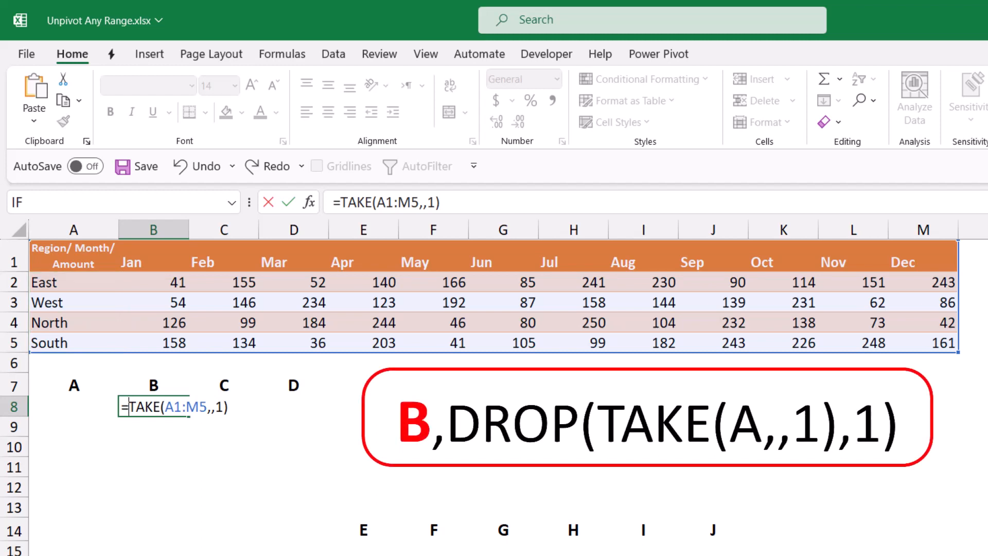
pyautogui.write('Drop(')
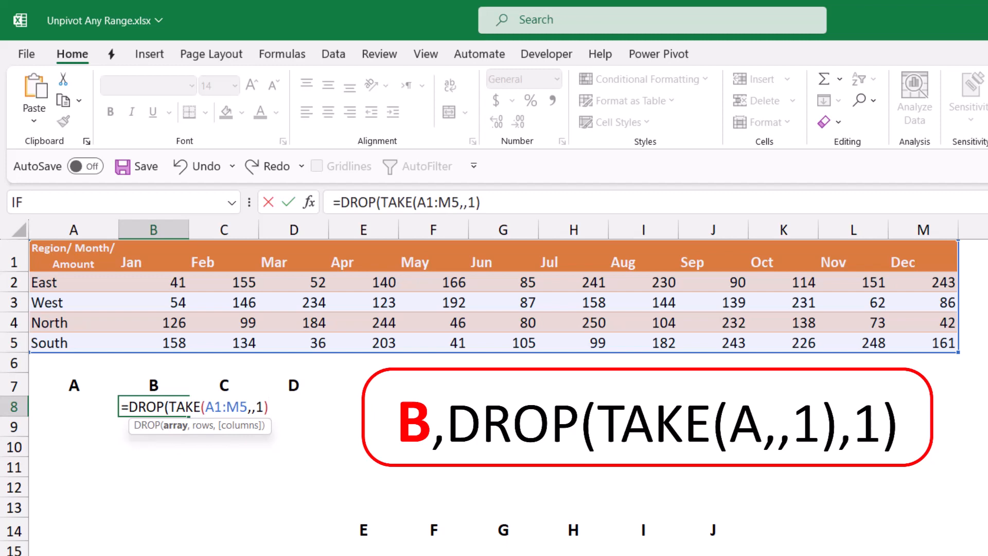
pyautogui.write(',1')
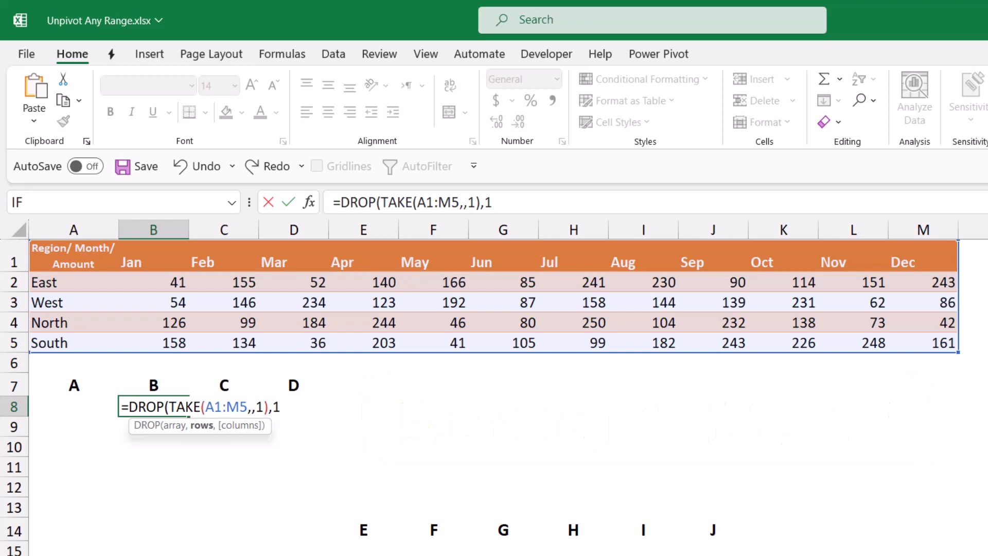
pyautogui.write(')')
pyautogui.press('Return')
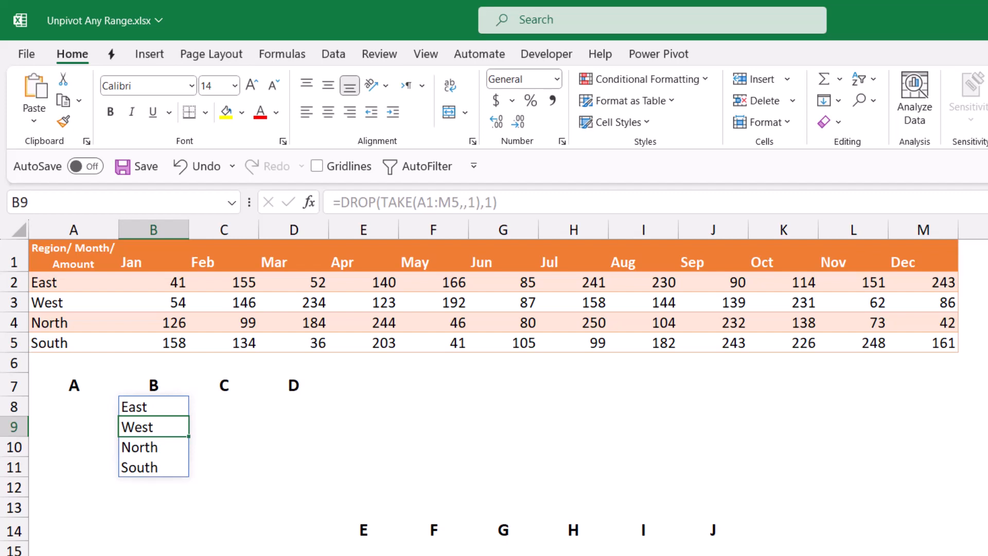
# - Write =TAKE(A1:M5,1) in cell C8 under heading C to extract the table's first row, and preview its result
pyautogui.click(224, 407)
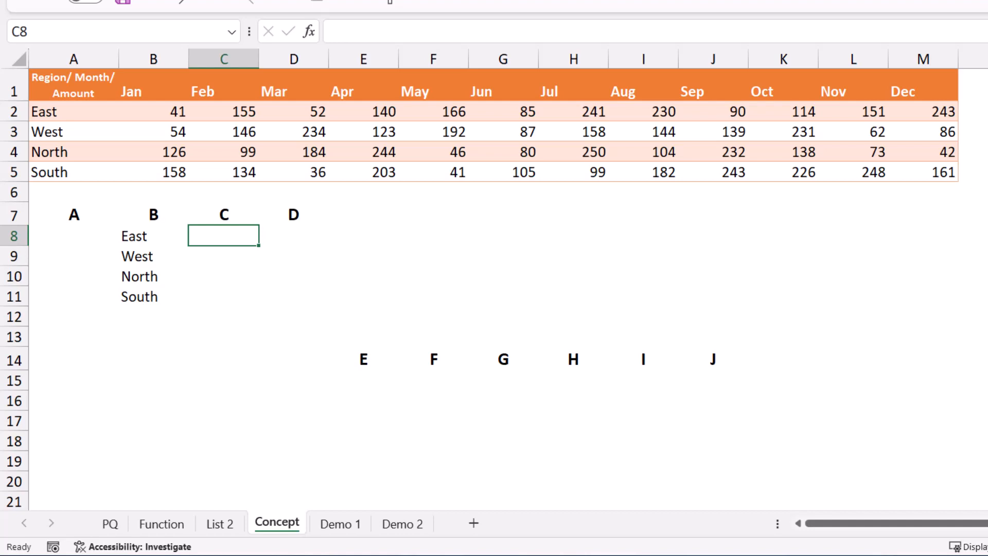
pyautogui.write('=TAKE(')
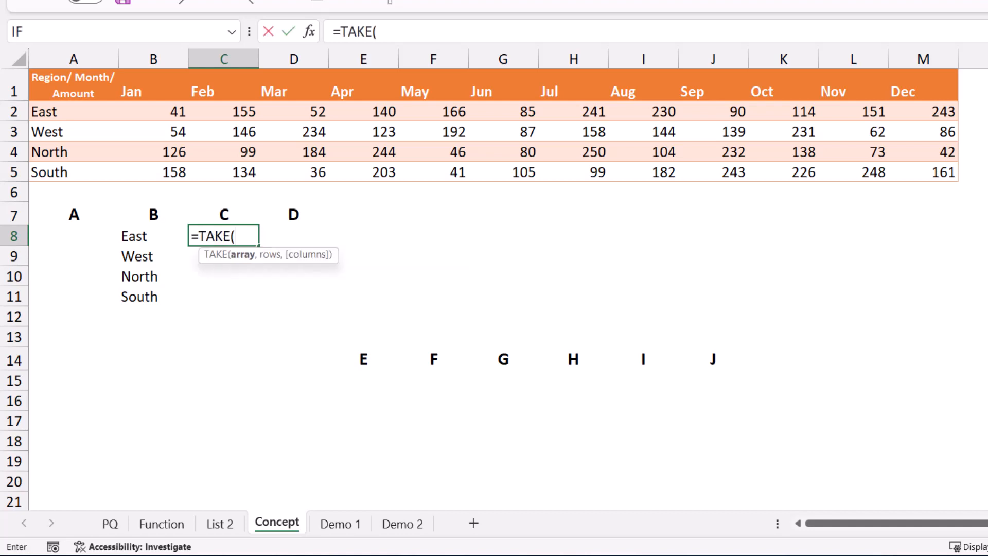
pyautogui.moveTo(52, 85); pyautogui.dragTo(926, 173)
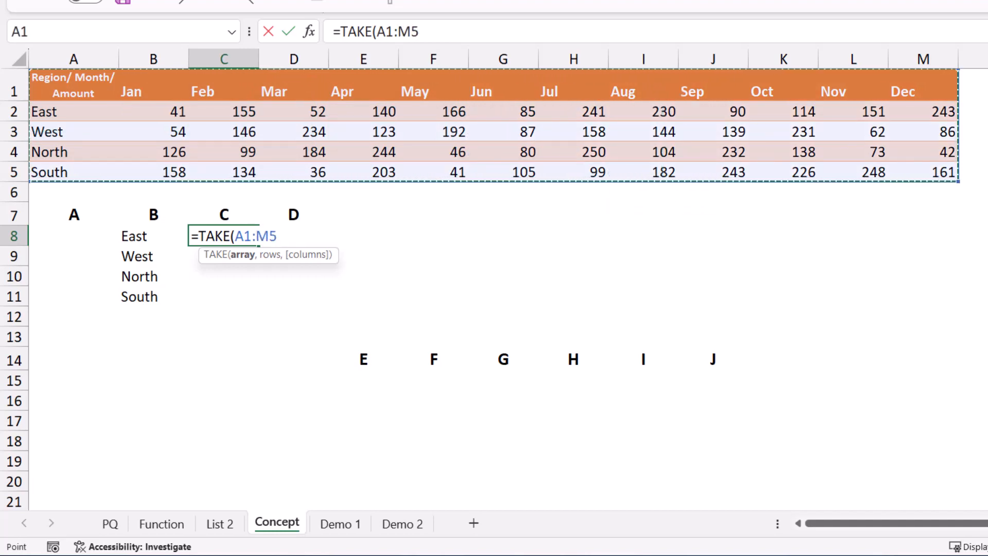
pyautogui.write(',')
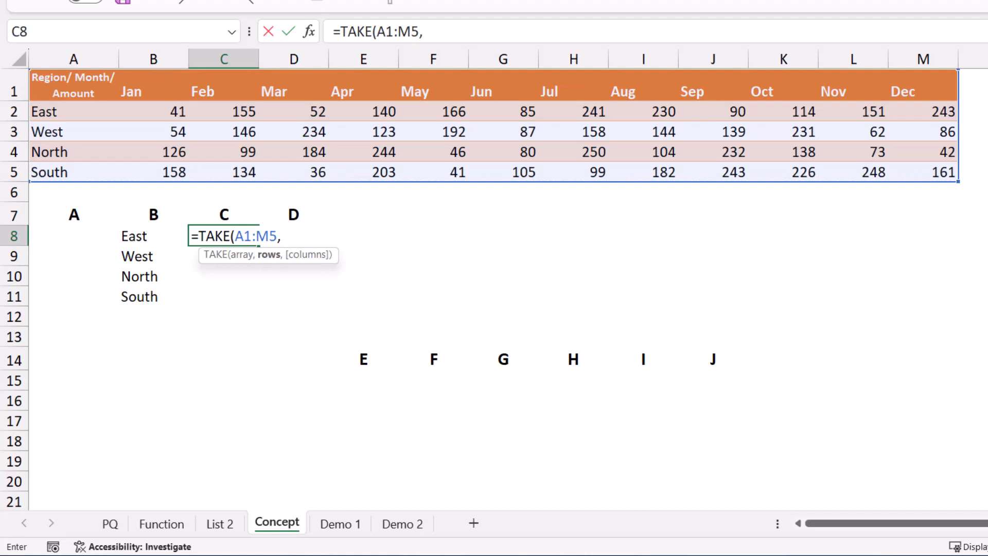
pyautogui.write('1)')
pyautogui.click(215, 236)
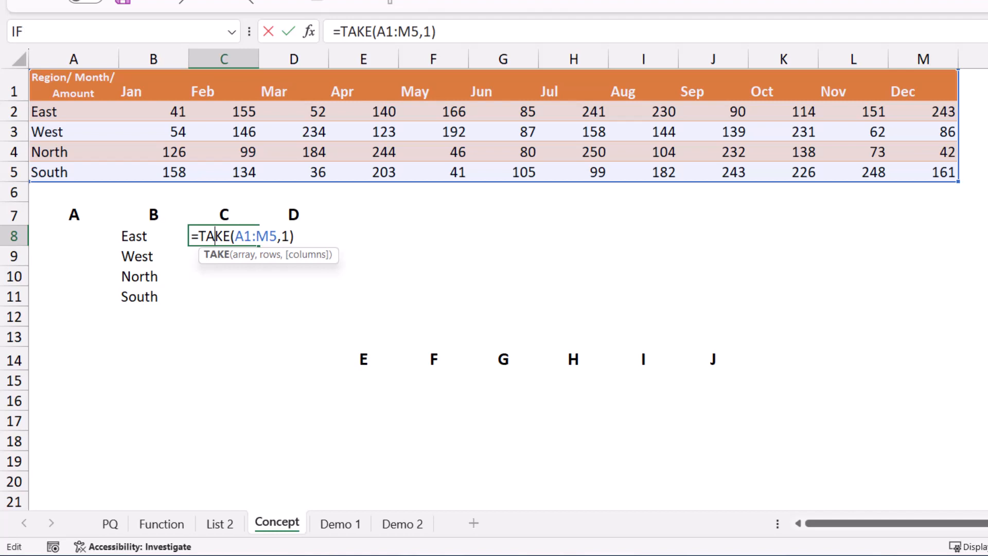
pyautogui.moveTo(198, 236); pyautogui.dragTo(294, 237)
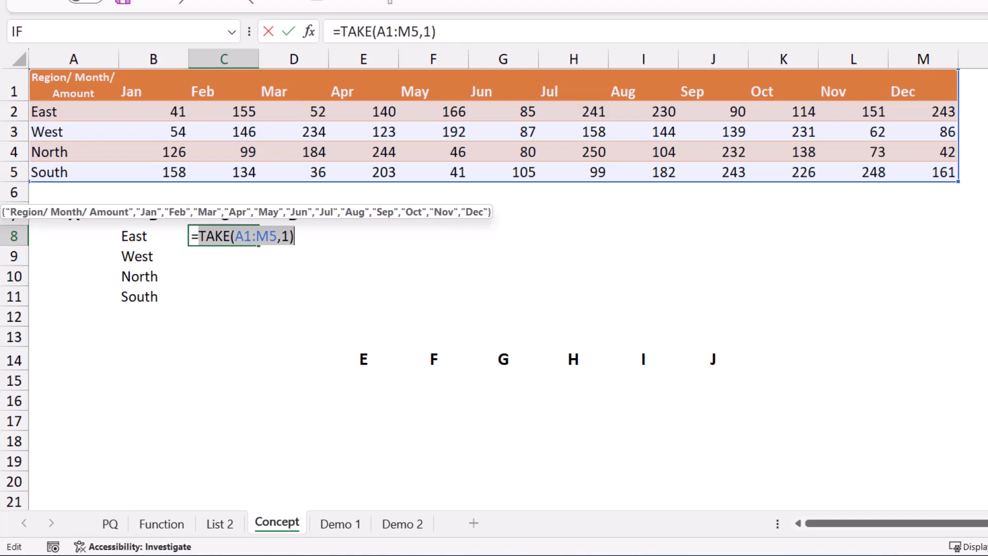
# - Wrap the C8 formula in DROP to remove the first column, making it =DROP(TAKE(A1:M5,1),,1), and preview its result
pyautogui.hotkey('ctrl', 'c')
pyautogui.press('Left')
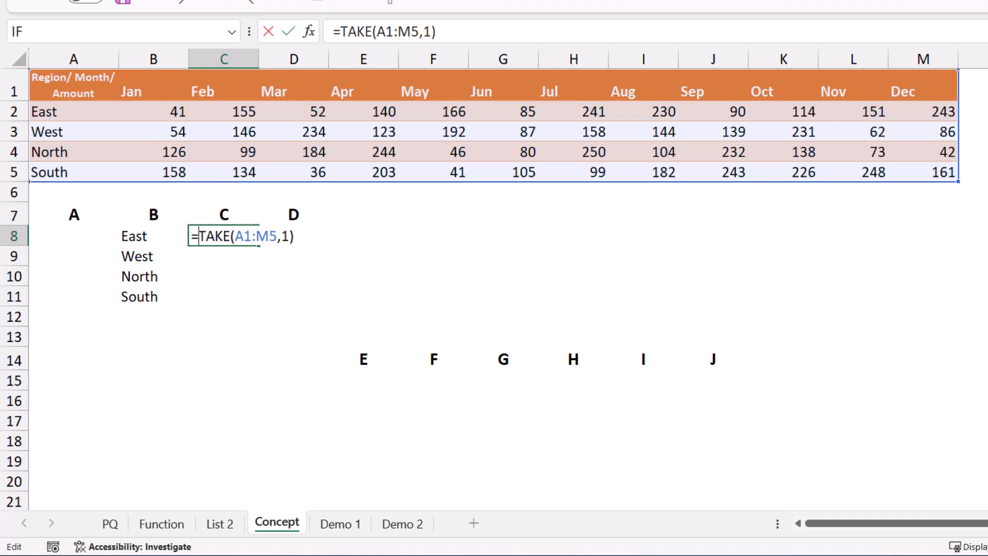
pyautogui.write('Drop')
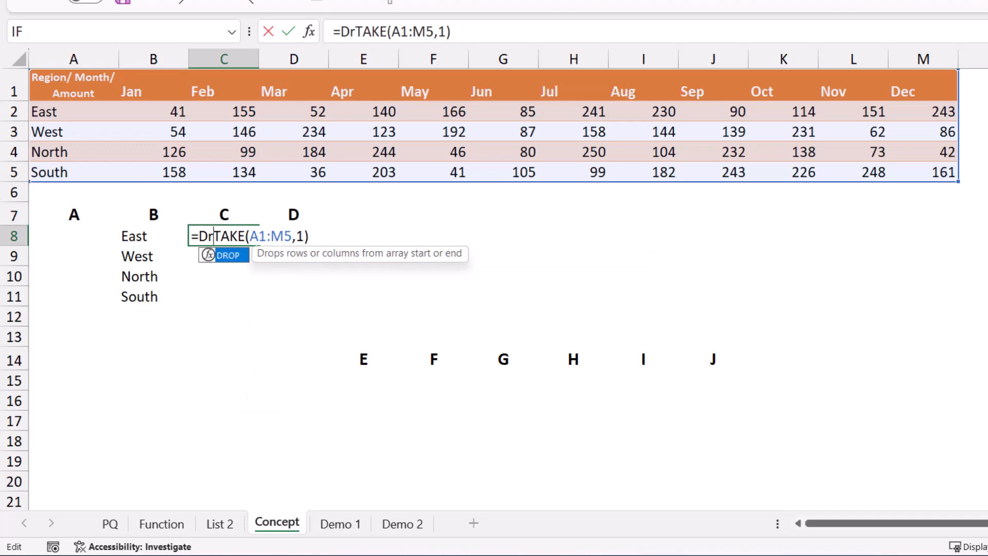
pyautogui.press('Tab')
pyautogui.press('End')
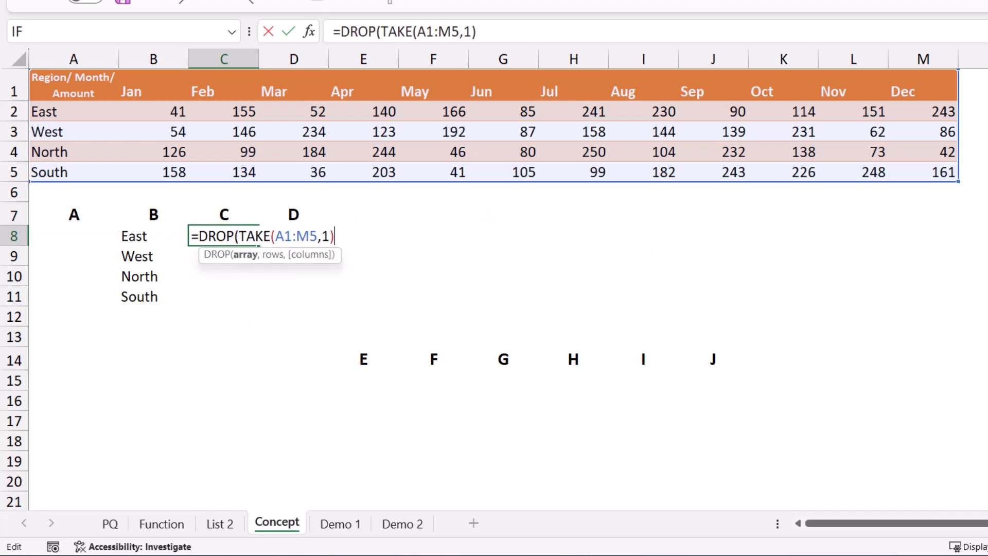
pyautogui.write(',,1')
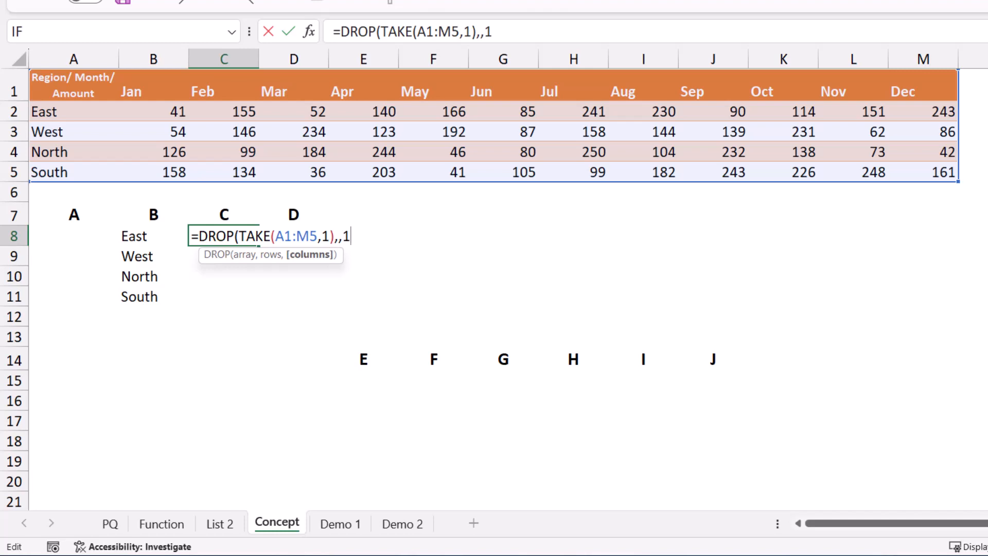
pyautogui.write(')')
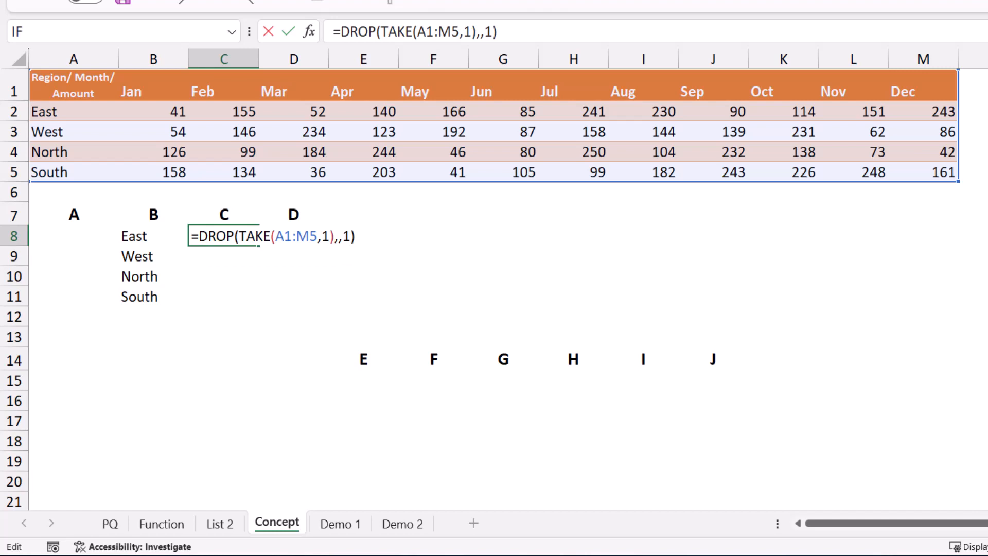
pyautogui.moveTo(198, 236); pyautogui.dragTo(355, 236)
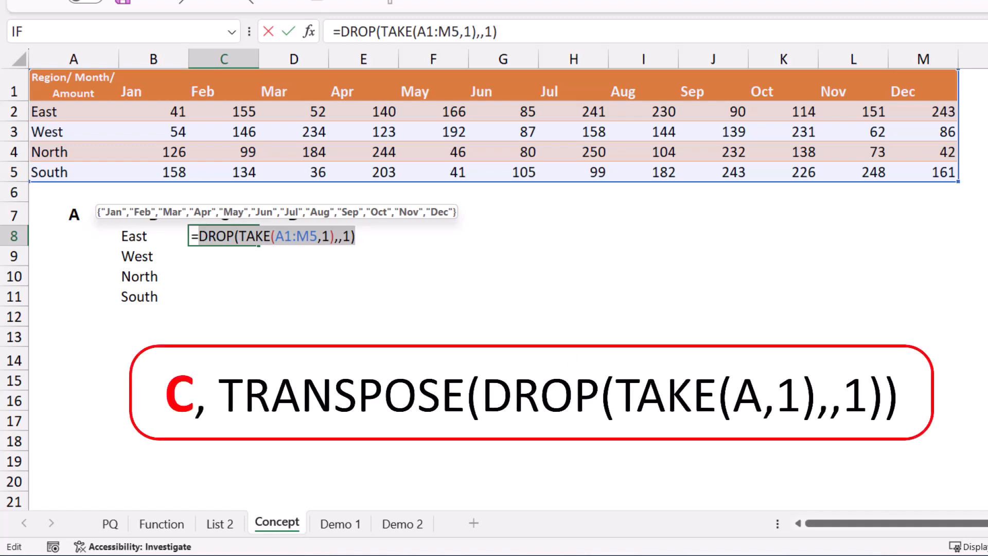
# - Wrap the C8 formula in TRANSPOSE to list the months vertically, entering =TRANSPOSE(DROP(TAKE(A1:M5,1),,1))
pyautogui.press('Left')
pyautogui.write('Transpo')
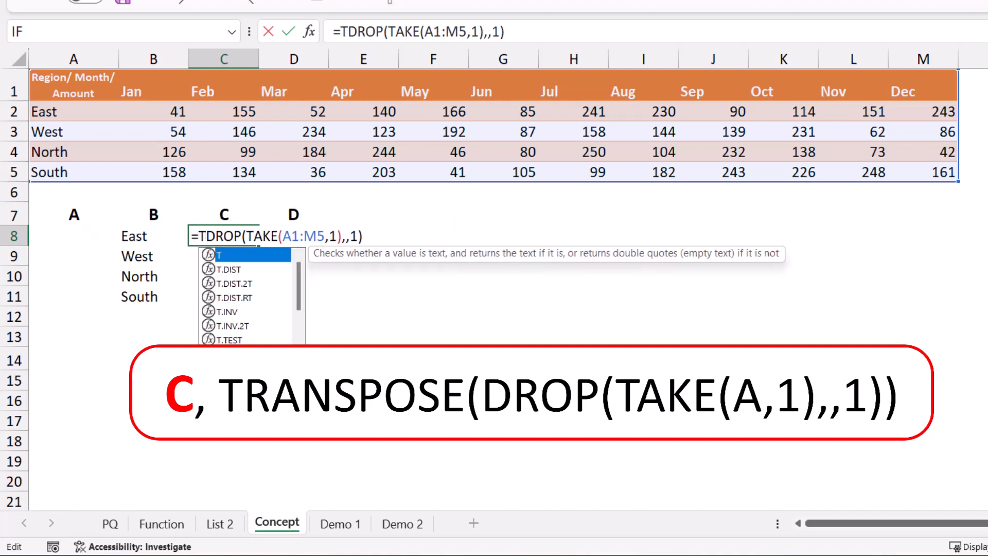
pyautogui.write('se')
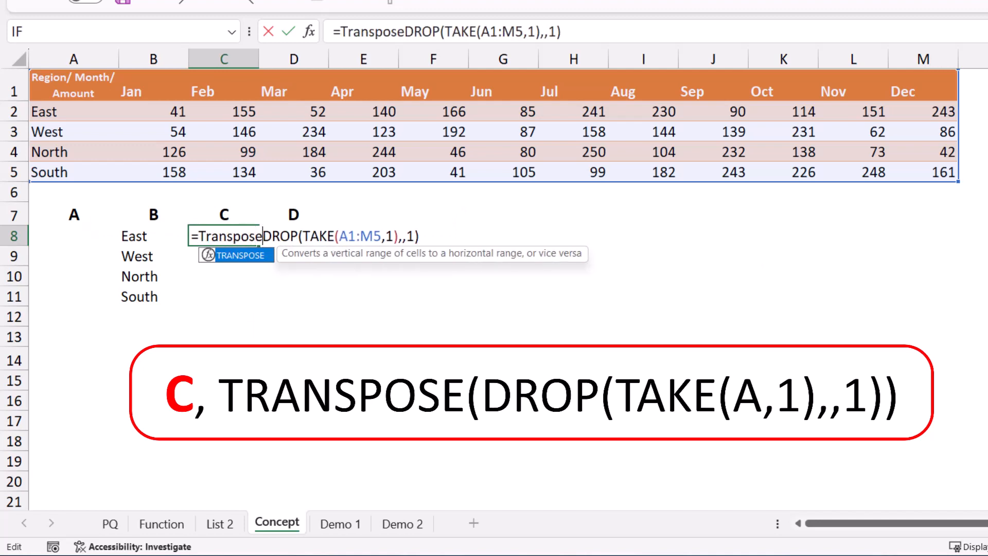
pyautogui.press('Tab')
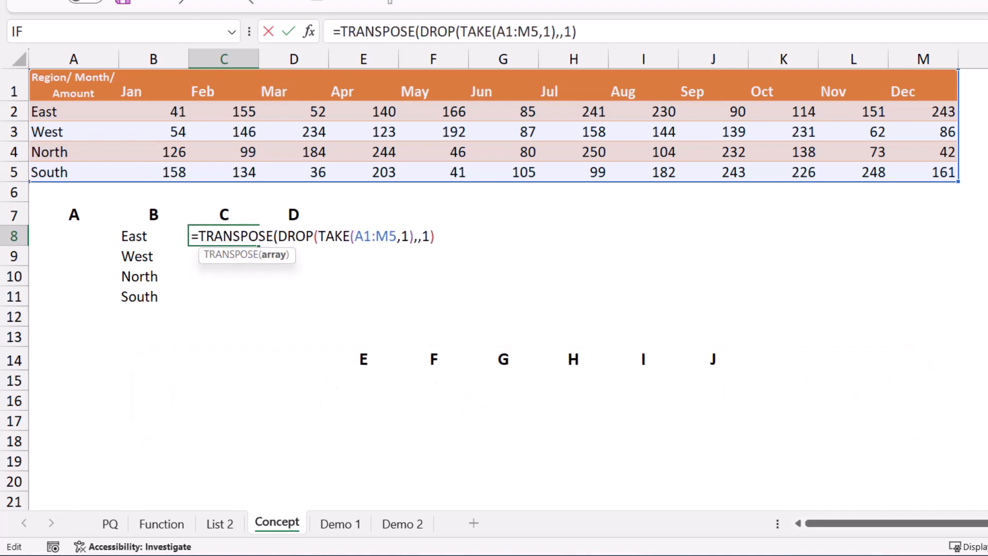
pyautogui.write(')')
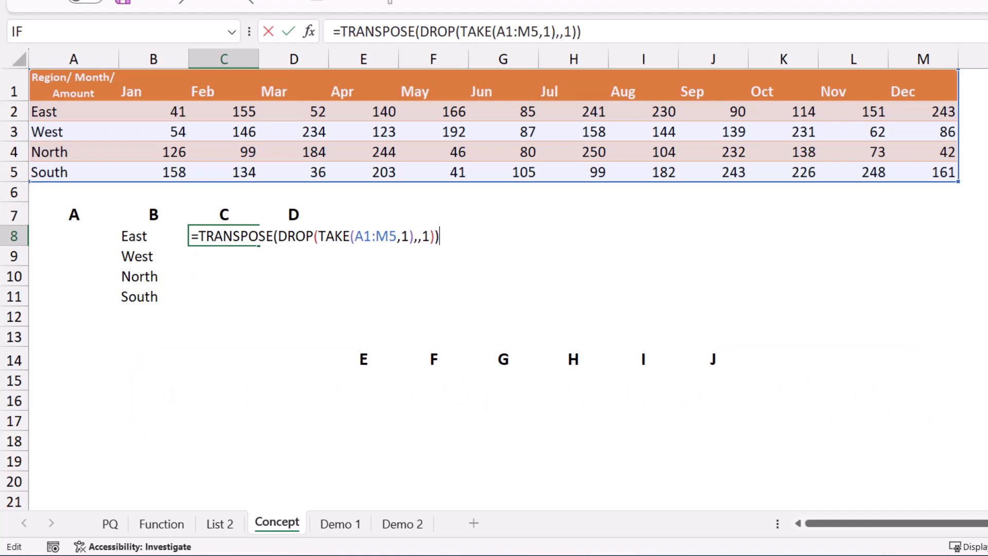
pyautogui.press('Return')
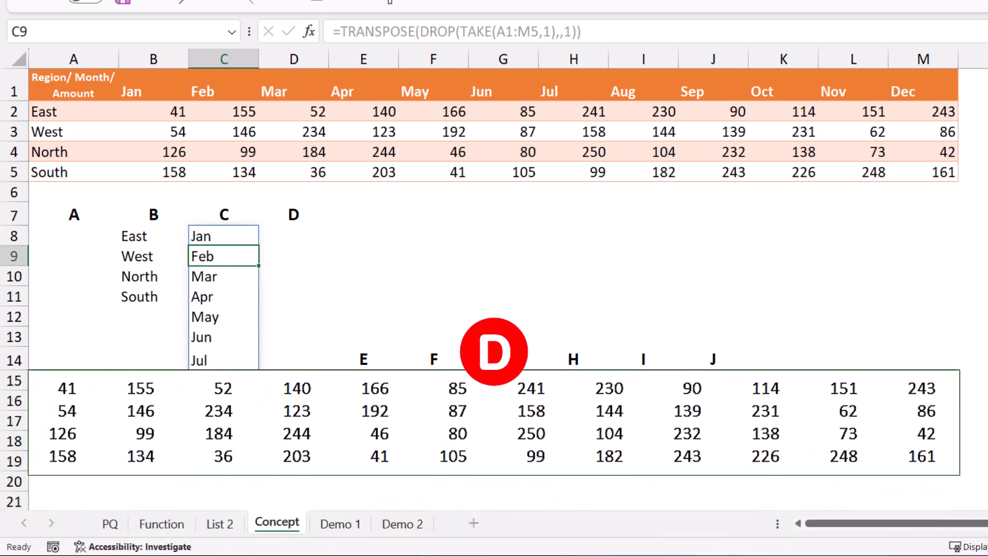
# - Enter =DROP(A1:M5,1,1) in cell D8 under heading D to extract the amounts without the header row and region column
pyautogui.click(294, 236)
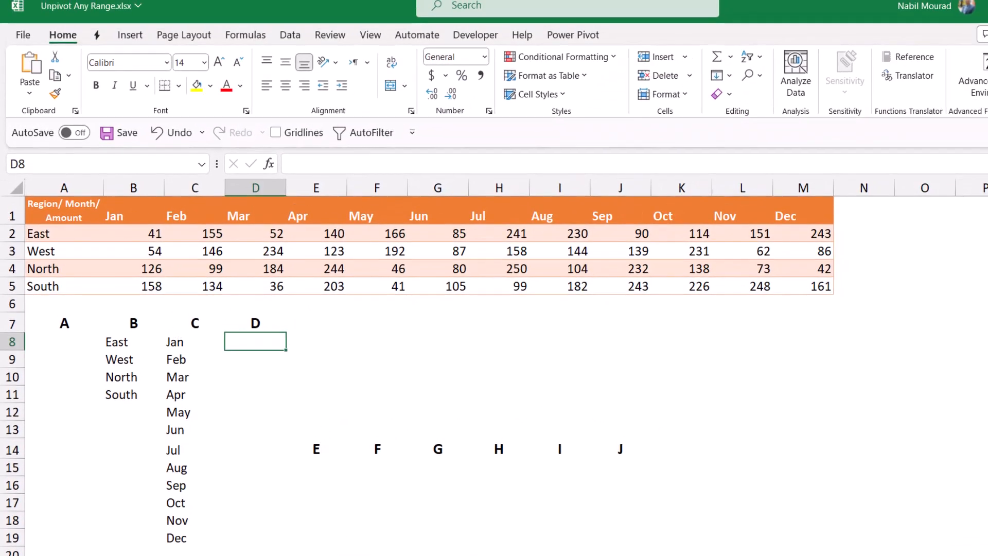
pyautogui.write('=DROP(')
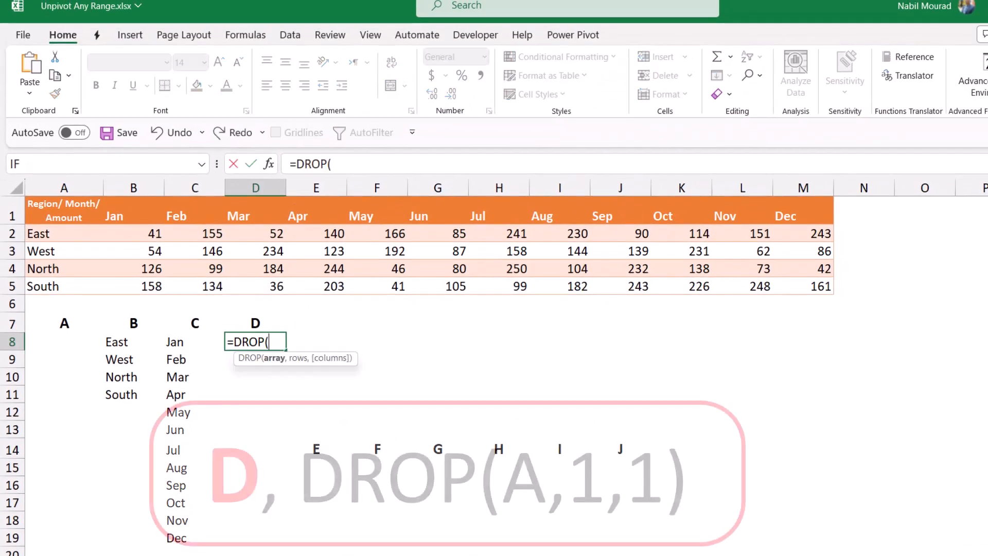
pyautogui.moveTo(64, 211); pyautogui.dragTo(832, 288)
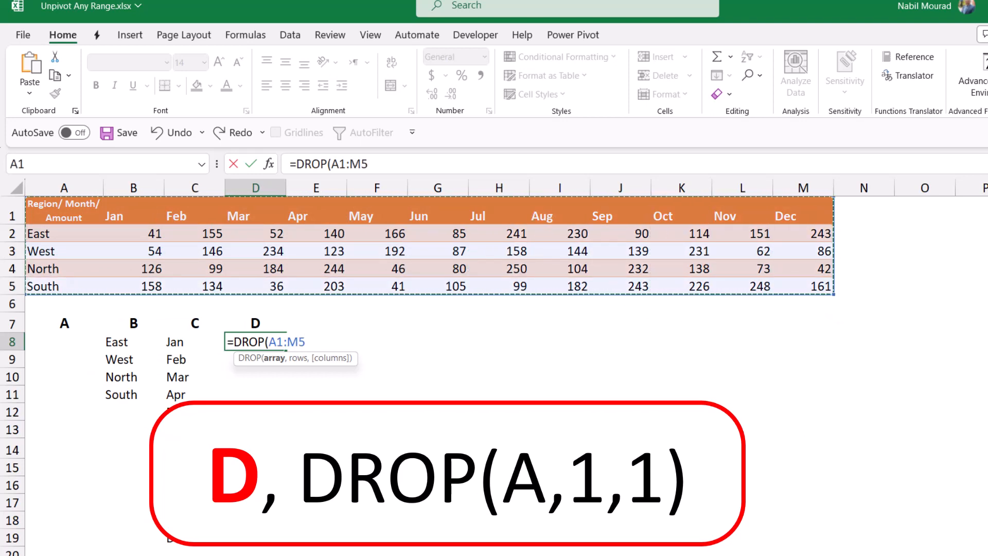
pyautogui.write(',')
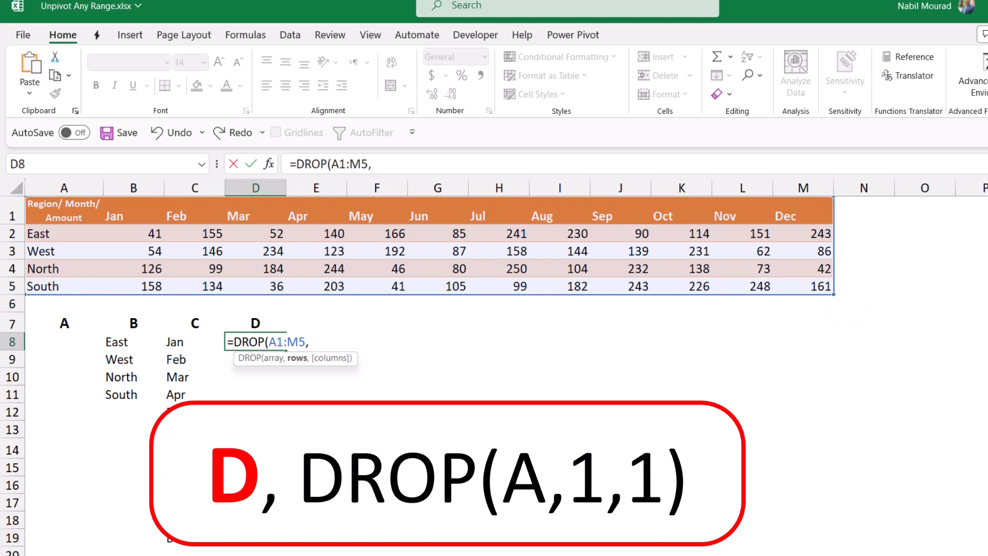
pyautogui.write('1,')
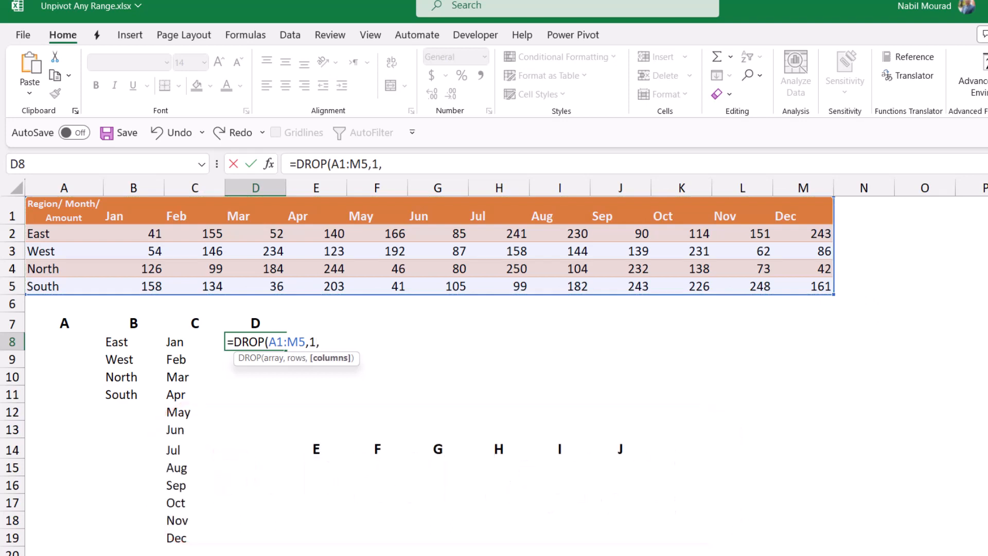
pyautogui.write('1)')
pyautogui.press('Return')
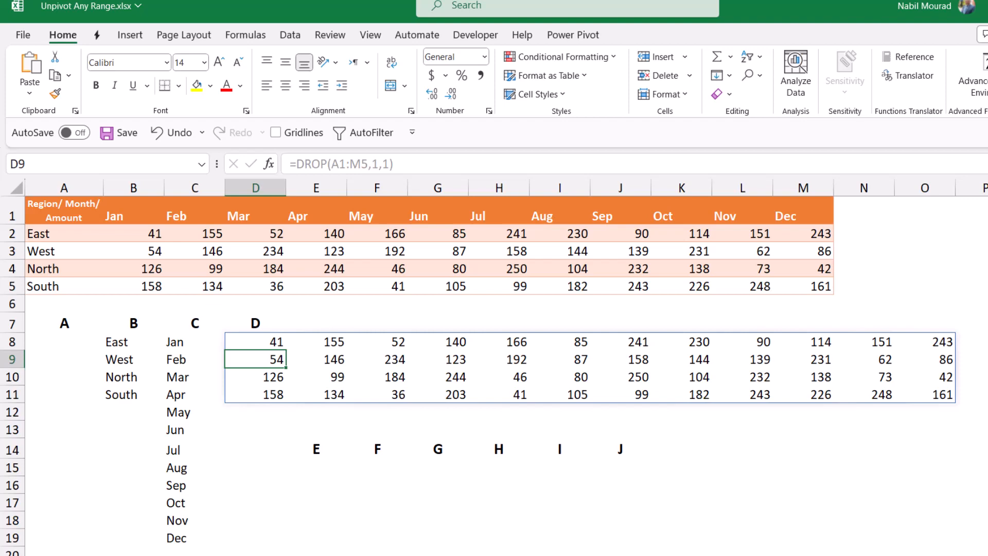
# - Enter =COUNTA(B8#) in cell E15 under heading E to count the regions in the spilled list B
pyautogui.click(317, 468)
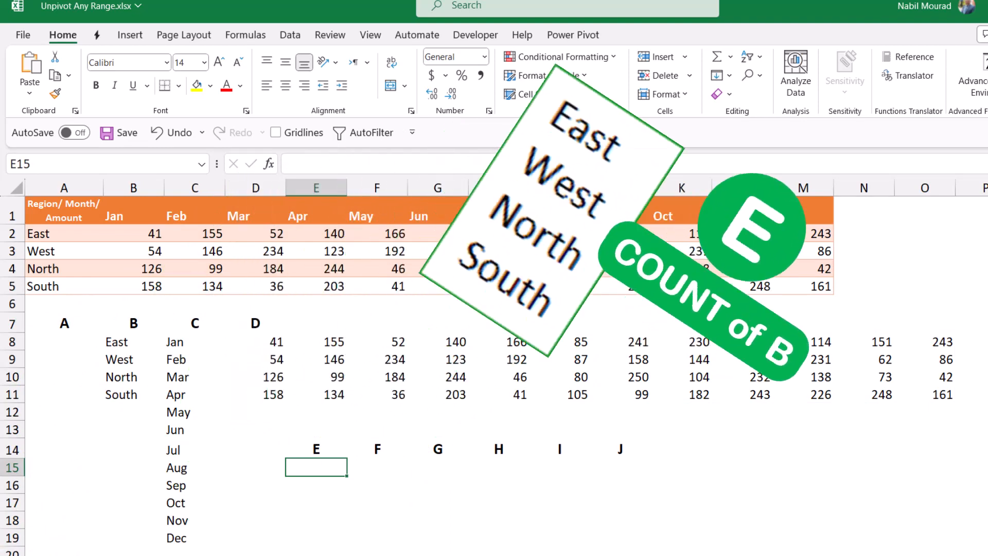
pyautogui.write('=counta')
pyautogui.press('Tab')
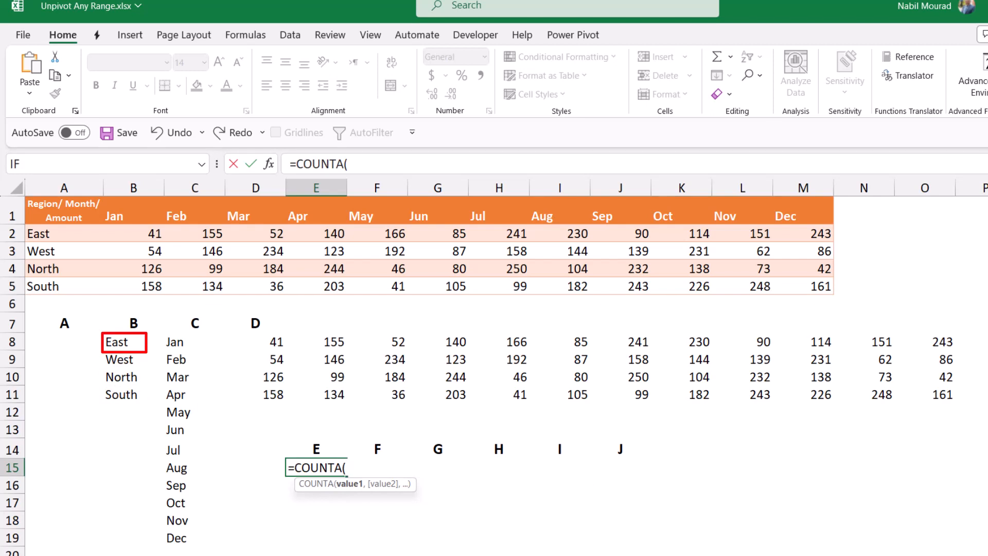
pyautogui.click(128, 342)
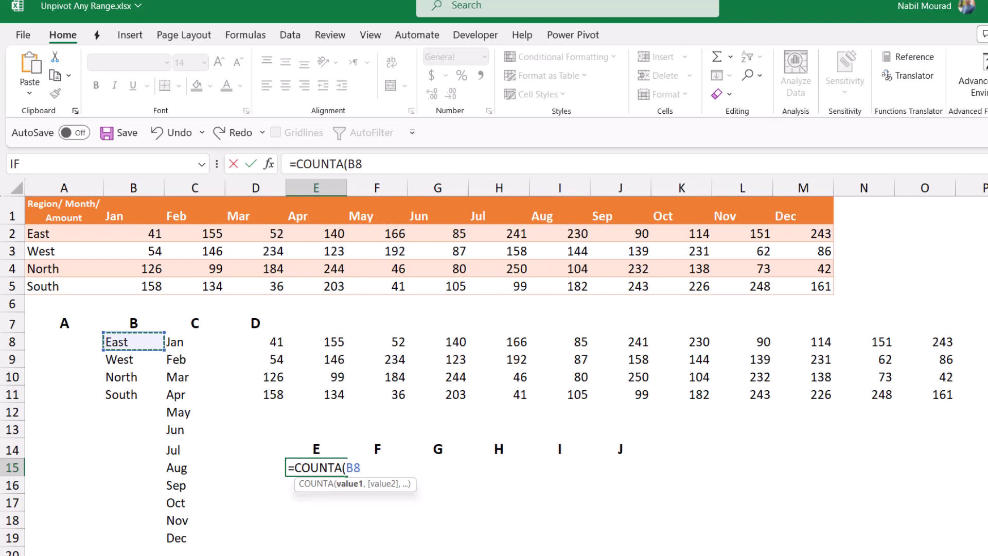
pyautogui.write('#)')
pyautogui.press('Return')
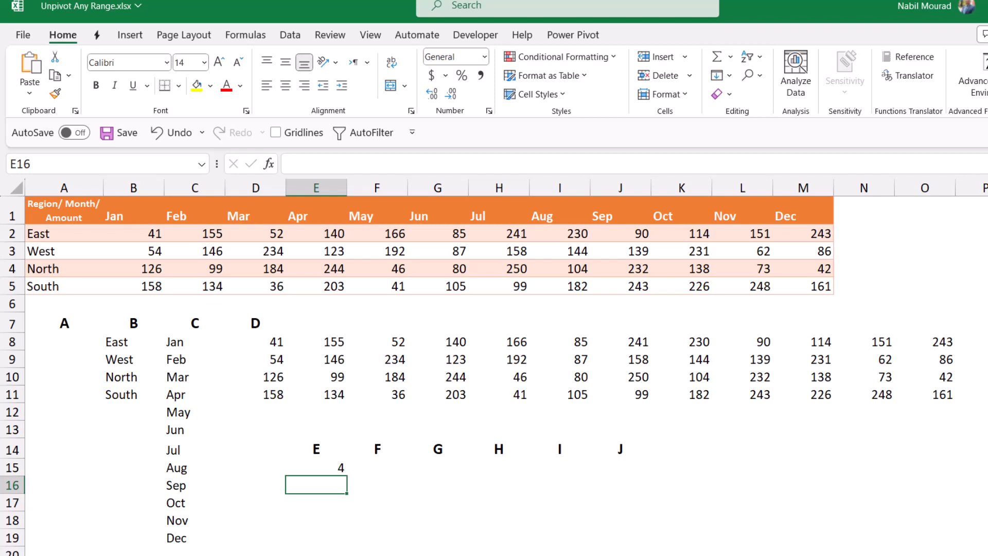
# - Enter =COUNTA(C8#) in cell F15 under heading F to count the months in the spilled list C
pyautogui.click(377, 467)
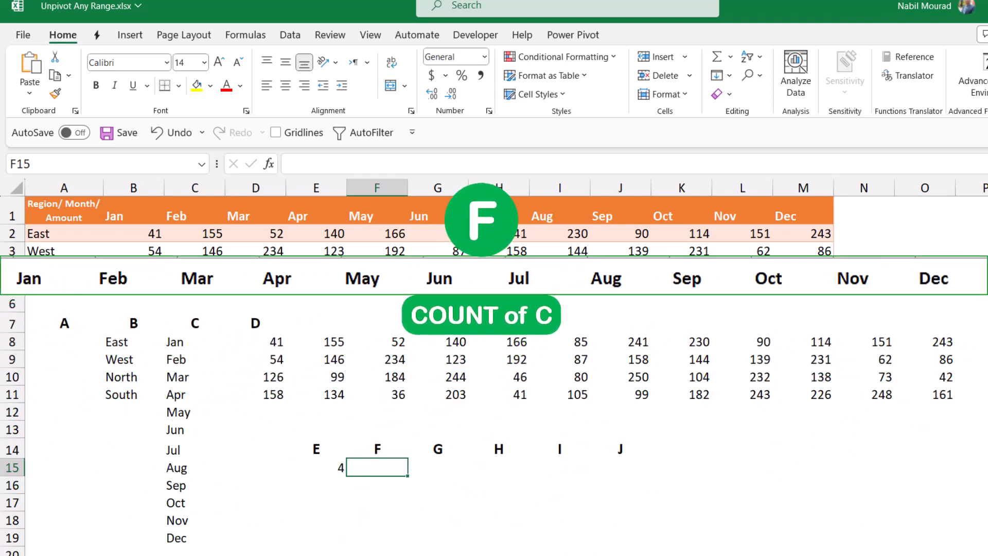
pyautogui.write('=counta')
pyautogui.press('Tab')
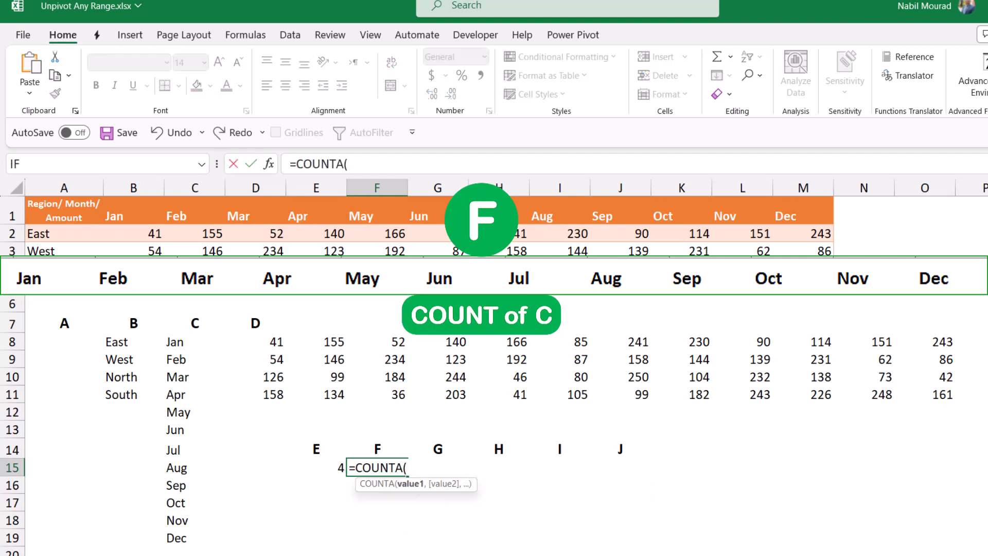
pyautogui.click(195, 342)
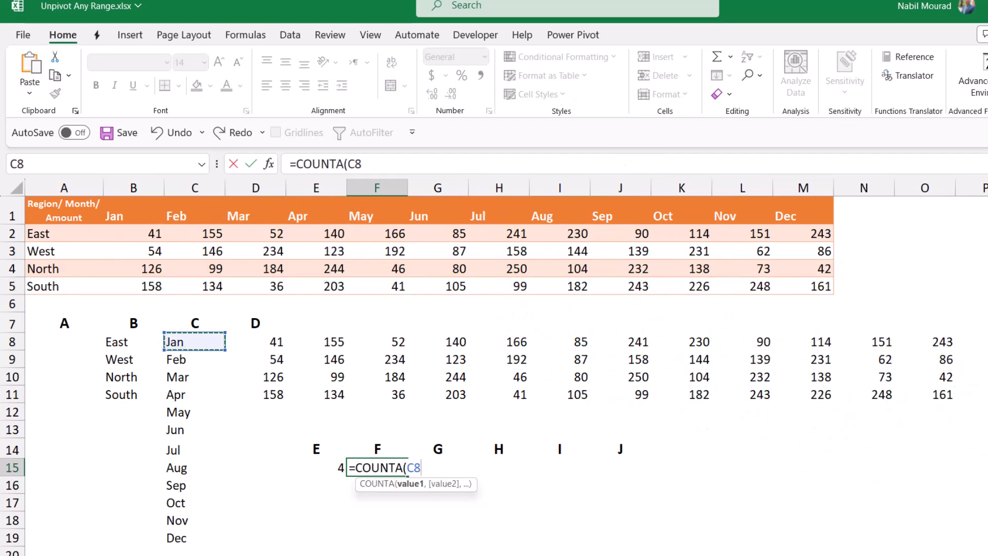
pyautogui.write('#')
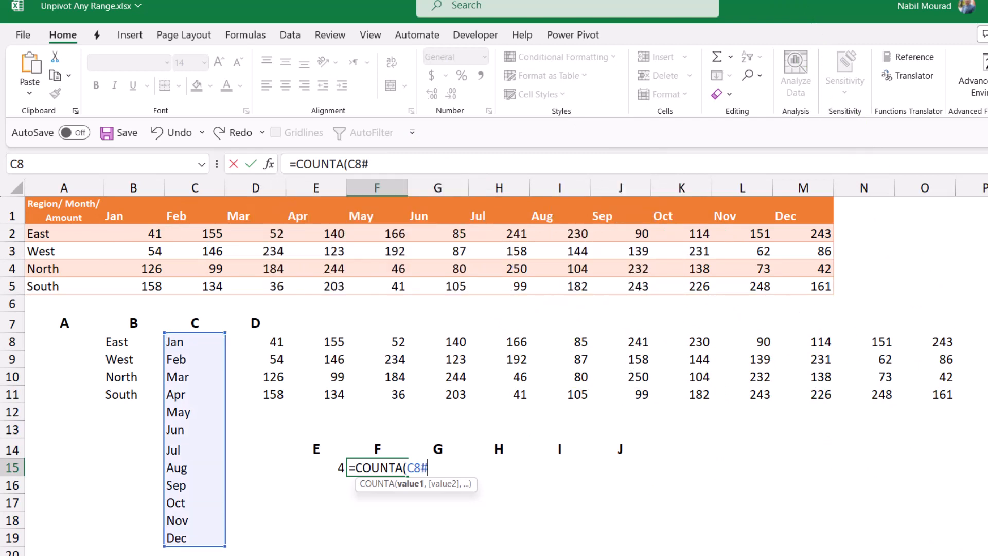
pyautogui.press('Return')
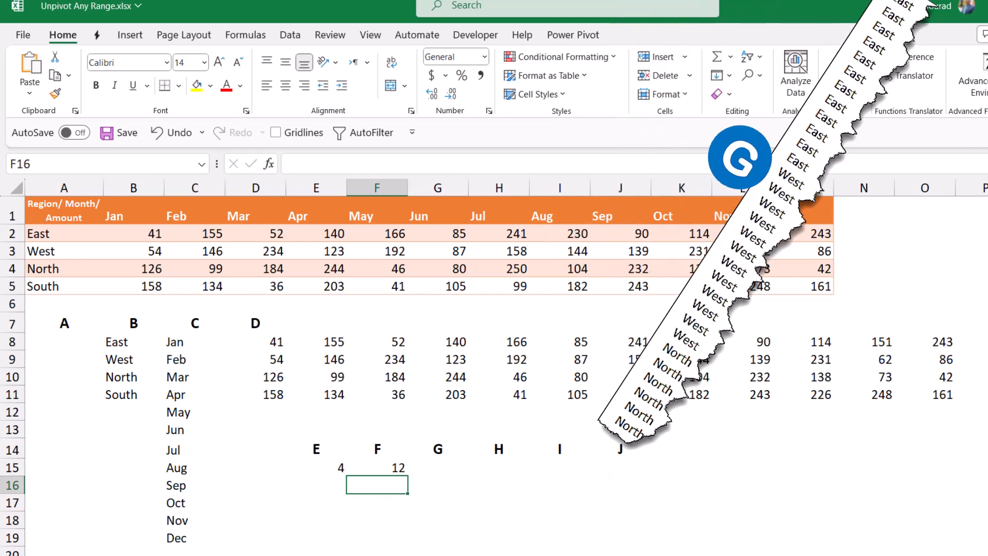
# - Enter =IF(SEQUENCE(,12),B8#) in cell G15 under heading G to repeat the region list across twelve columns
pyautogui.click(438, 468)
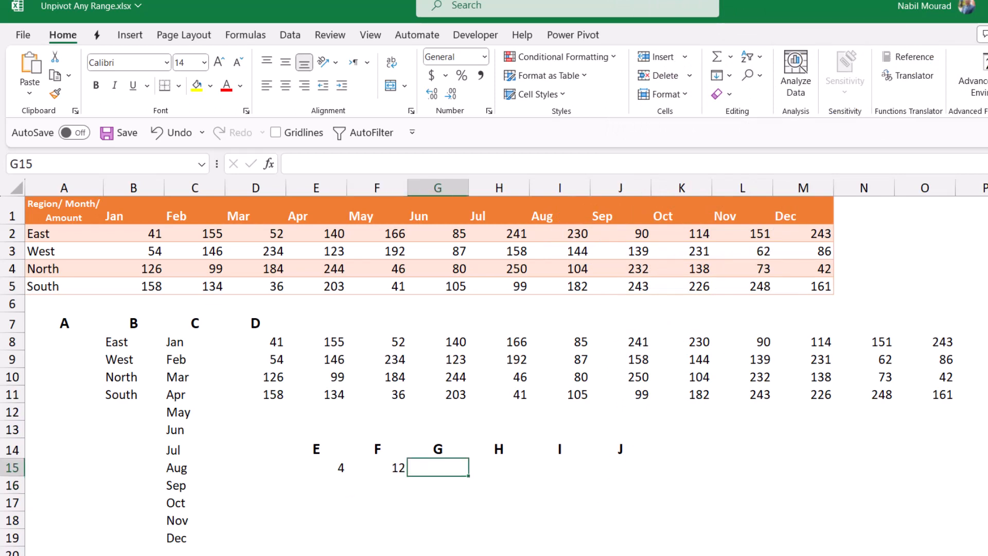
pyautogui.write('=')
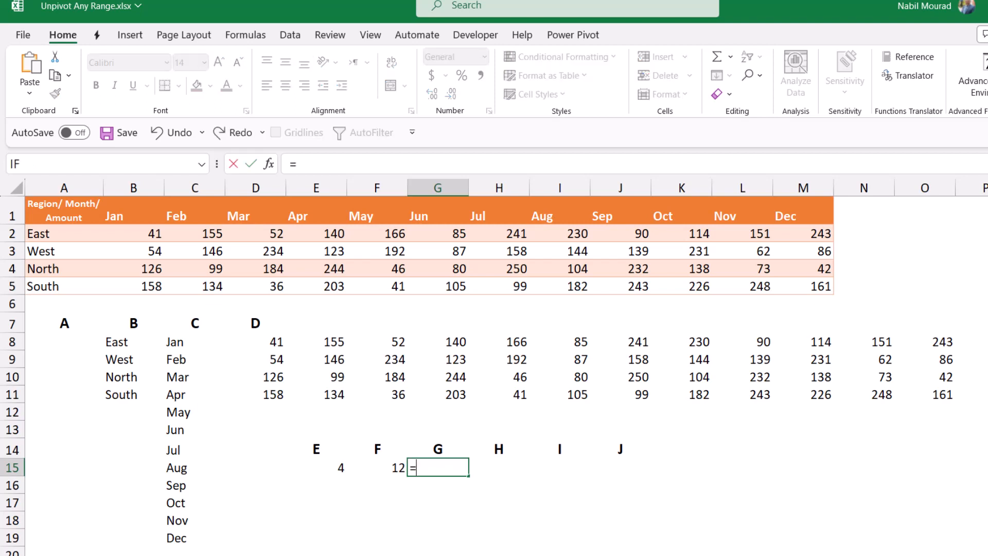
pyautogui.write('IF(seque')
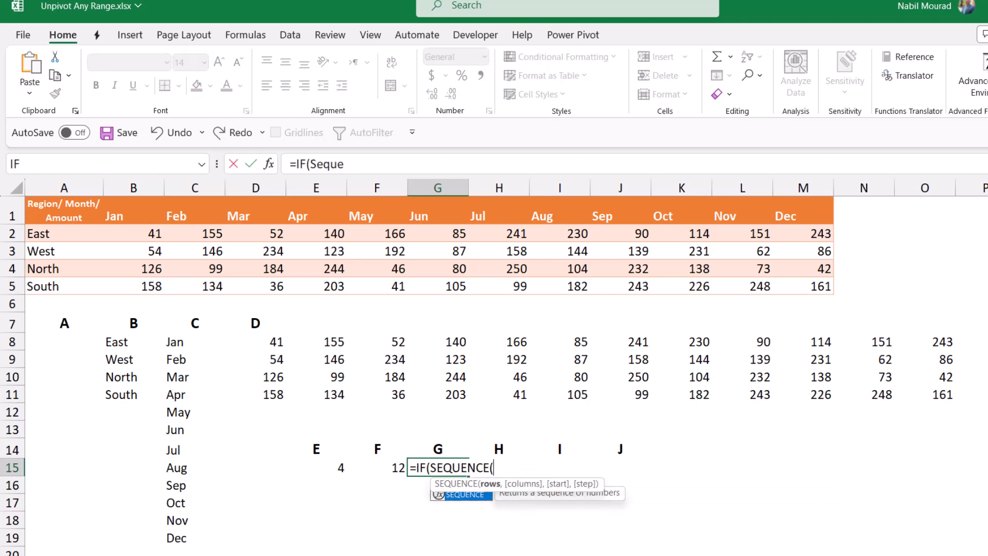
pyautogui.press('Tab')
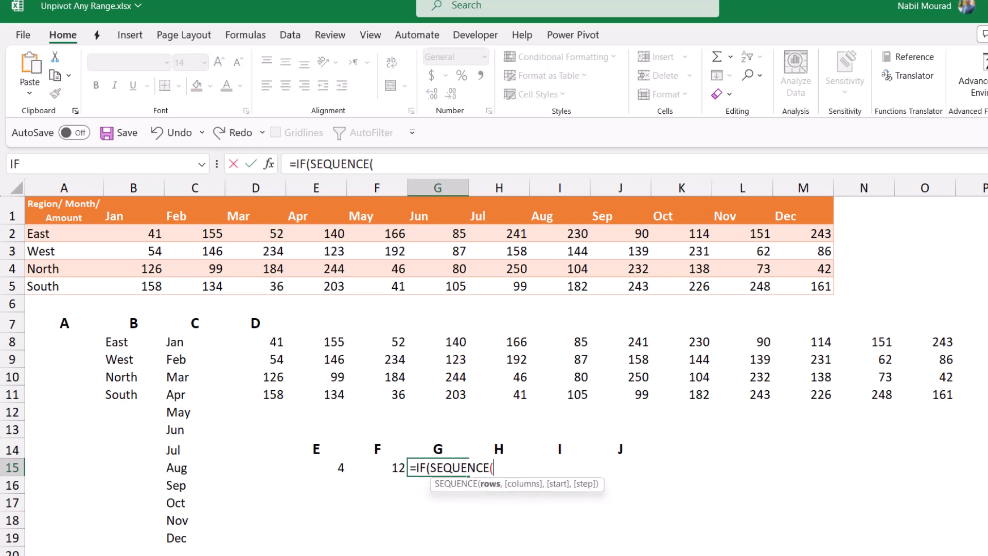
pyautogui.write(',12')
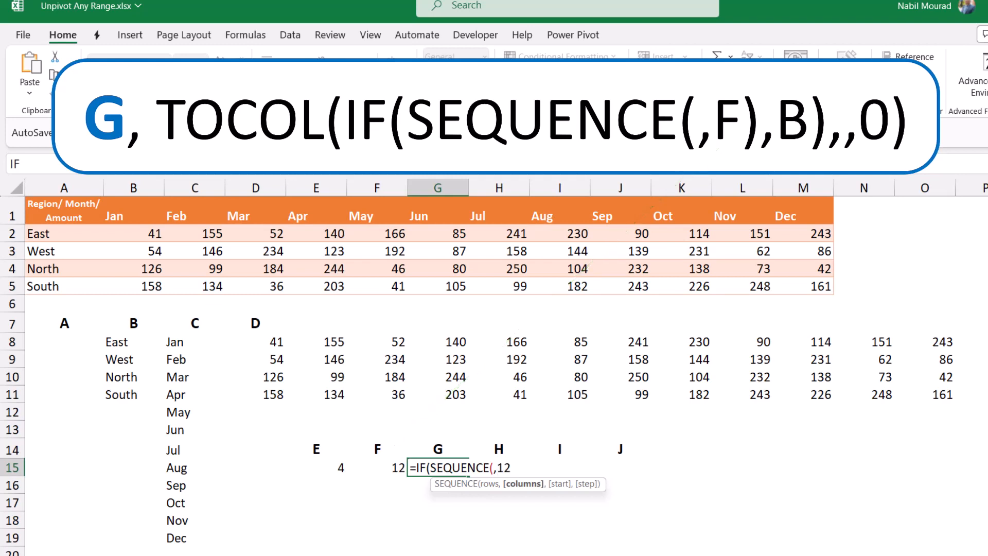
pyautogui.write(')')
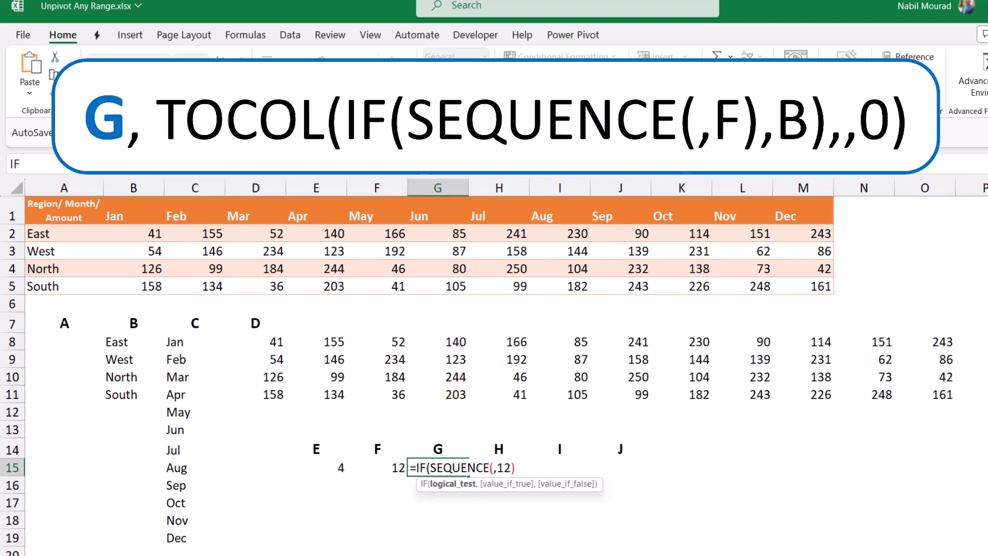
pyautogui.write(',')
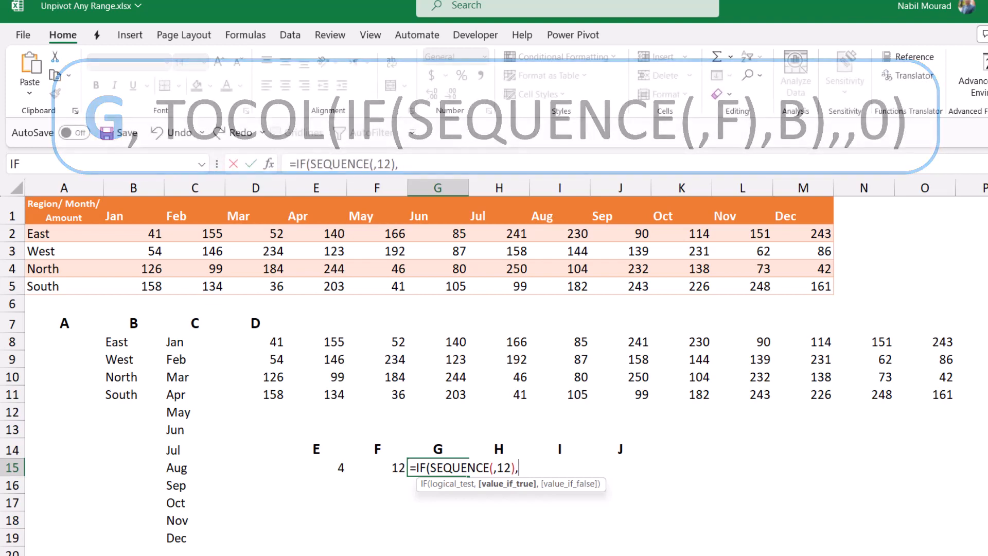
pyautogui.click(133, 342)
pyautogui.write('#)')
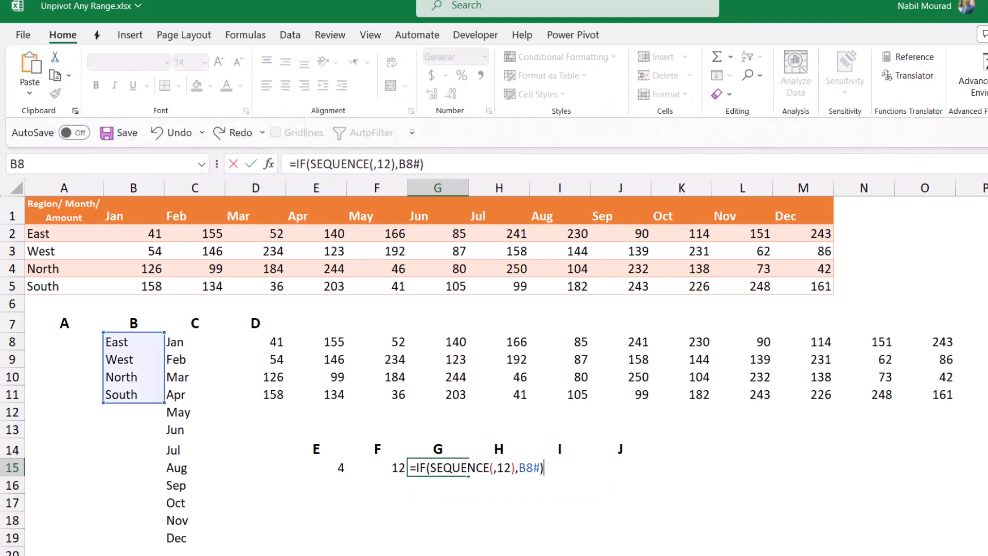
pyautogui.press('Return')
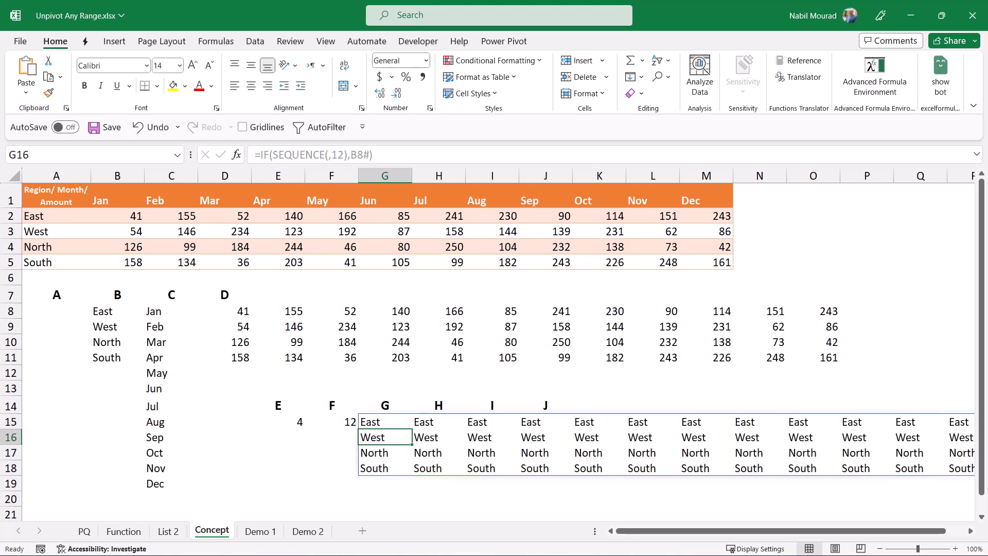
# - Wrap the G15 formula in TOCOL scanning by row, making it =TOCOL(IF(SEQUENCE(,12),B8#),,0), to stack the repeated regions in one column
pyautogui.press('Up')
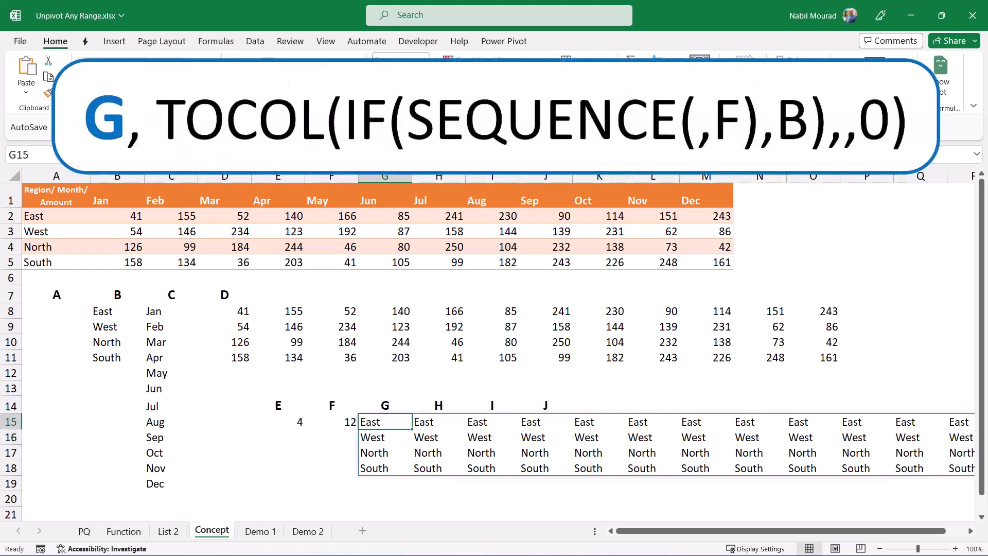
pyautogui.press('F2')
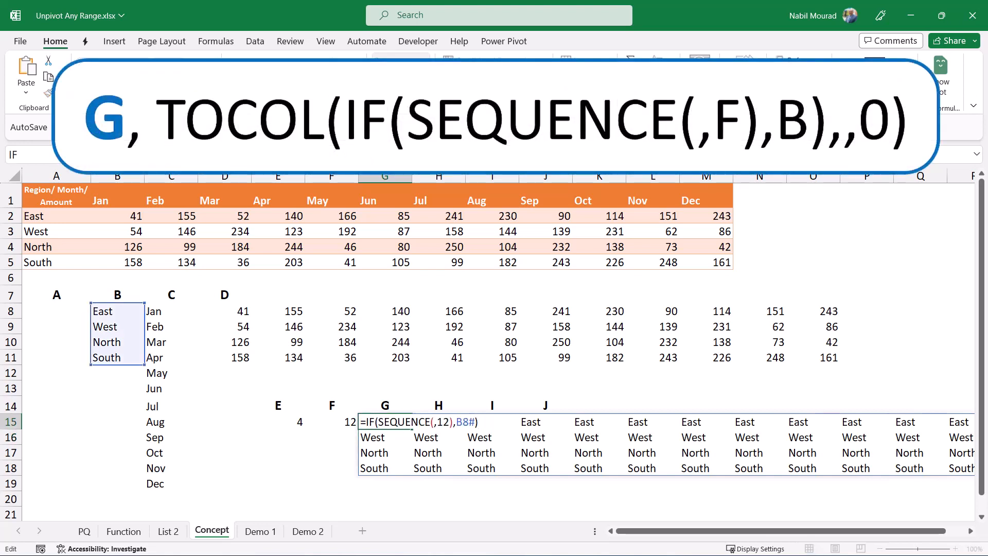
pyautogui.write('TOCOL(')
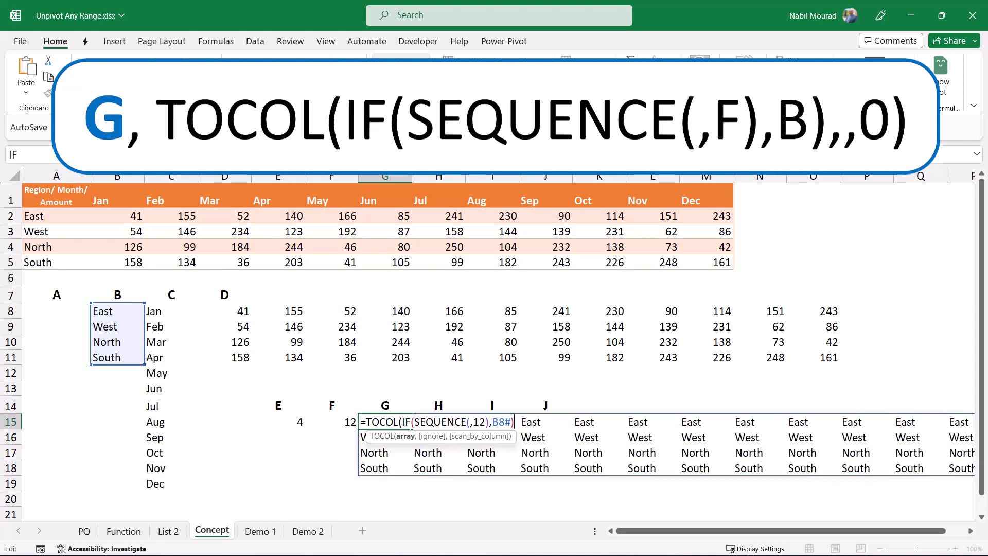
pyautogui.write(',,')
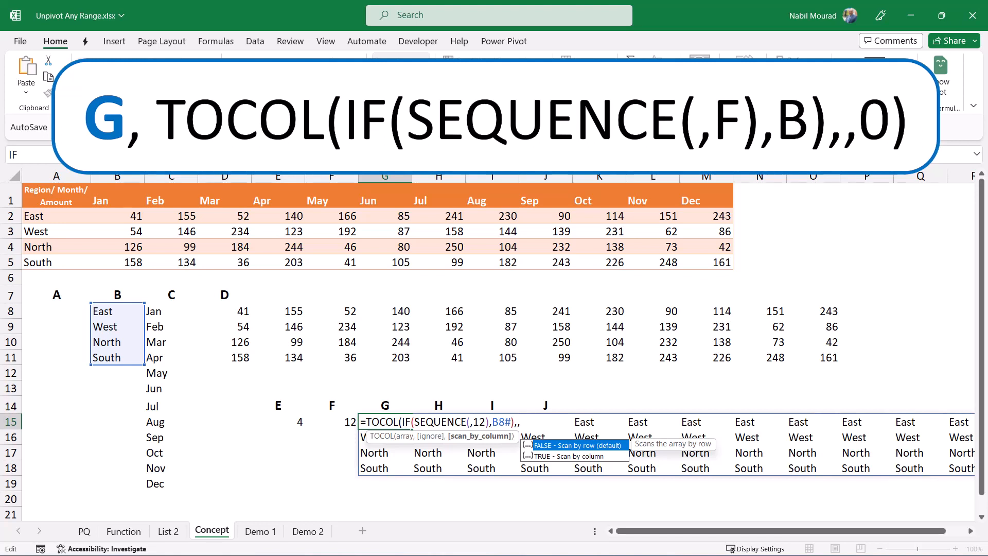
pyautogui.write('0)')
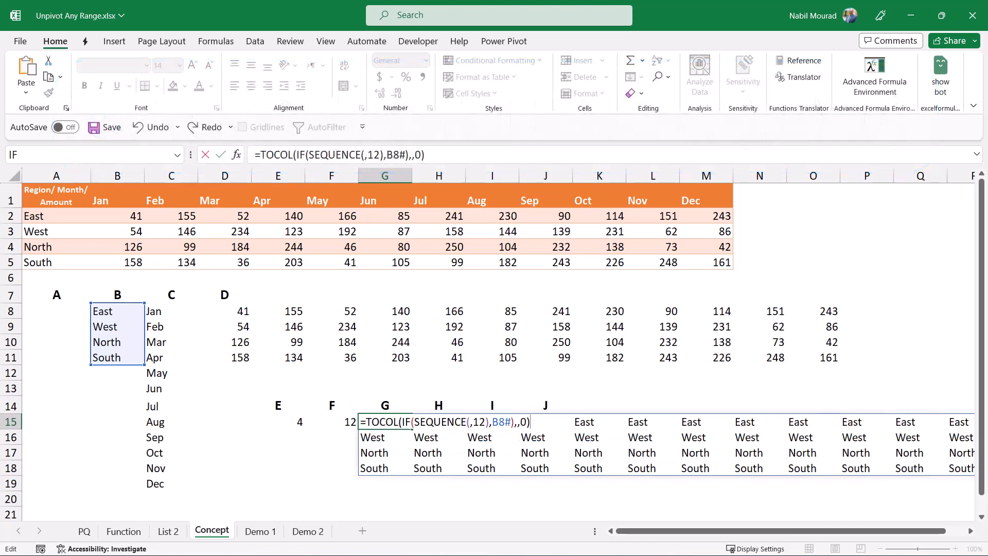
pyautogui.press('Return')
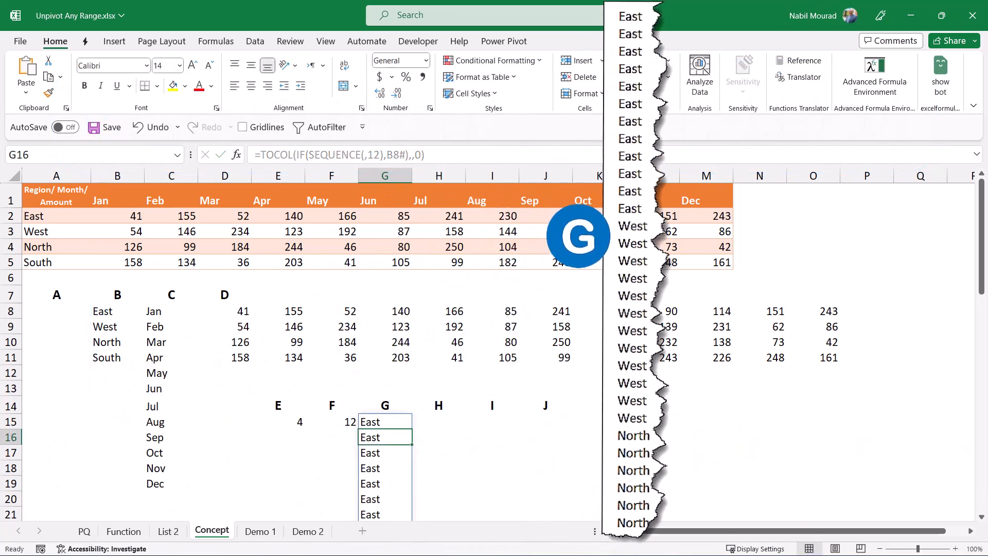
pyautogui.scroll(-3, 492, 350)
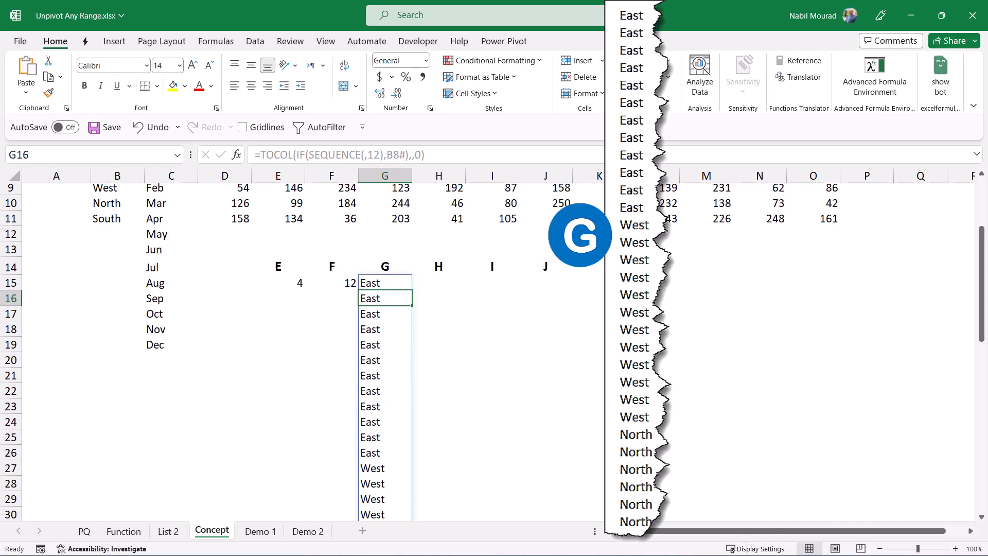
# - Enter =TOCOL(IF(SEQUENCE(,4),C8#),,1) in cell H15 under heading H to stack the month list four times, scanning by column
pyautogui.click(438, 283)
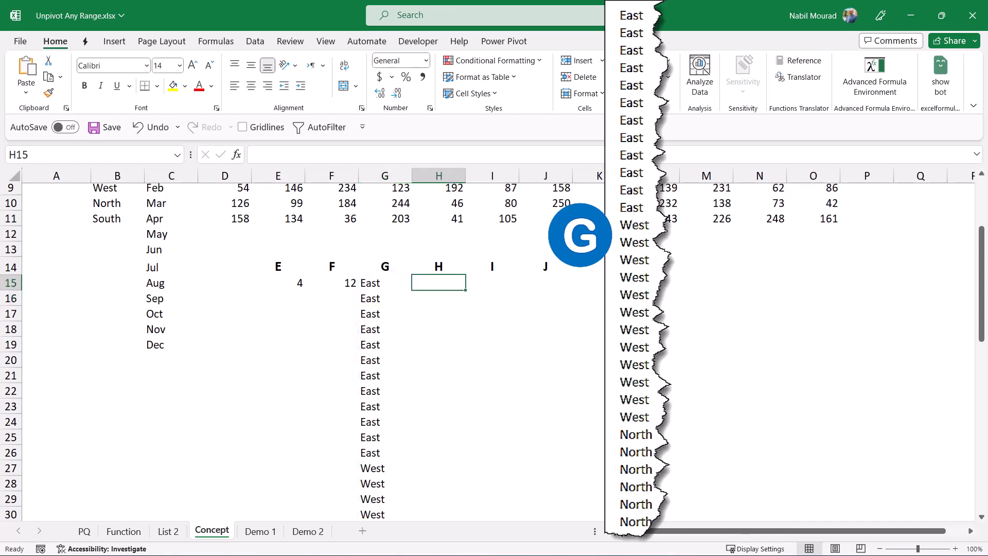
pyautogui.scroll(1, 493, 350)
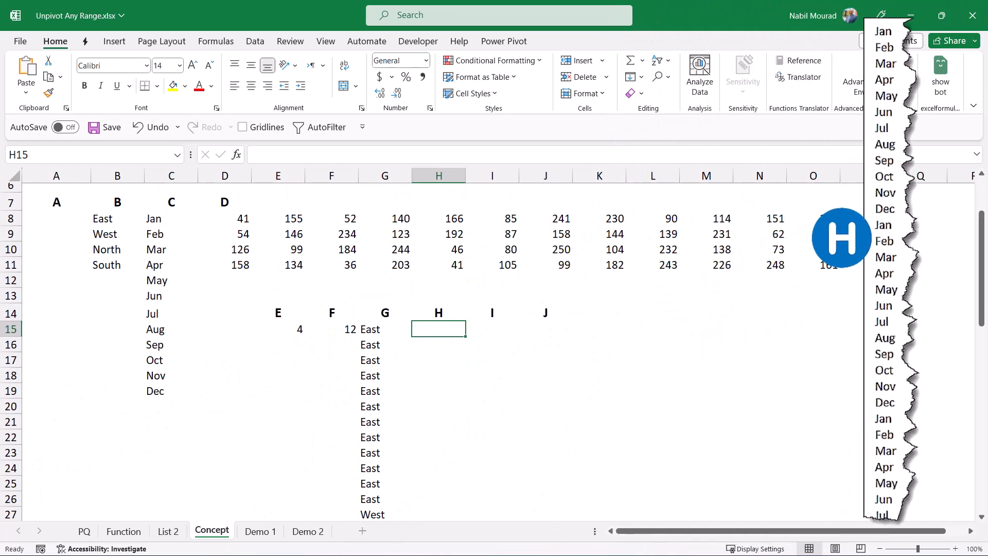
pyautogui.write('=TOCOL(')
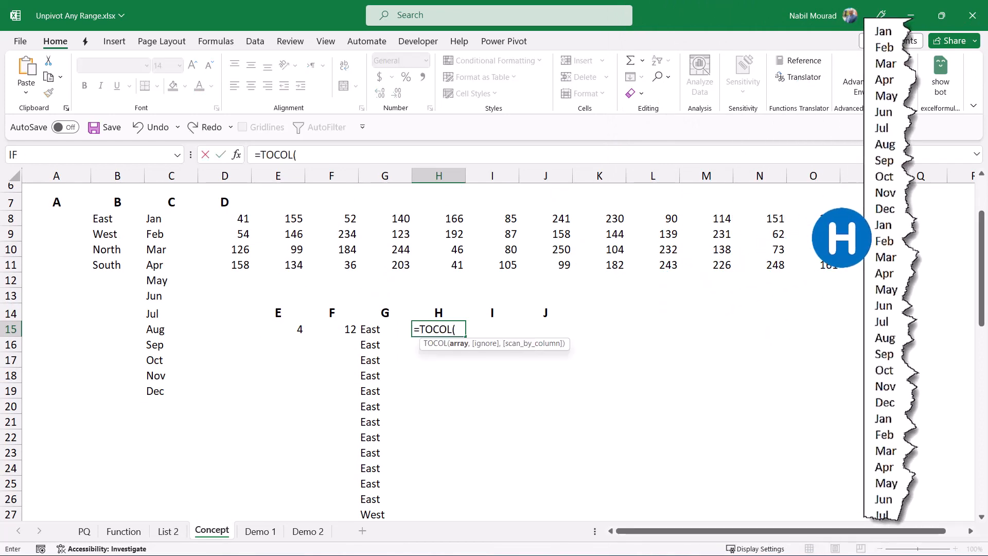
pyautogui.write('IF(')
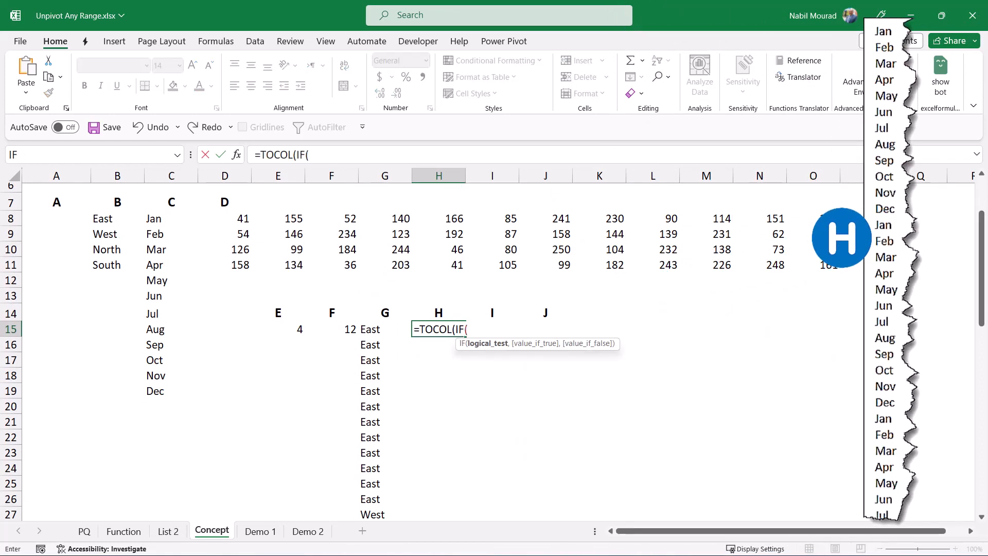
pyautogui.write('Seq')
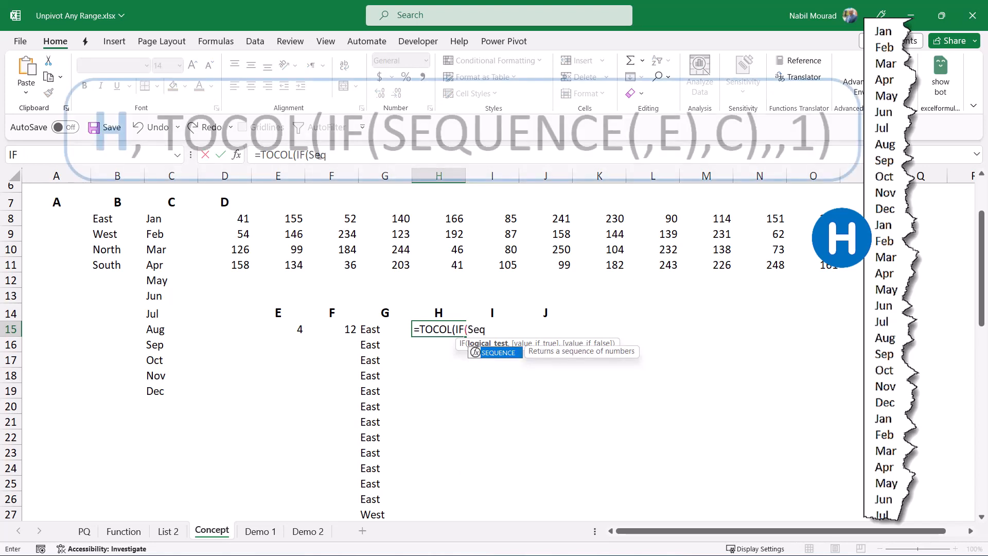
pyautogui.press('Tab')
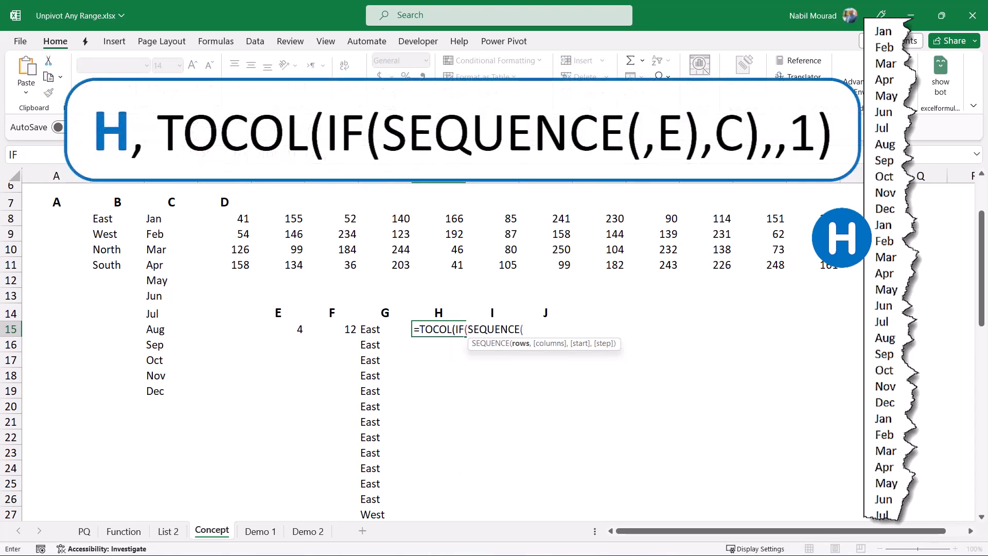
pyautogui.write(',4')
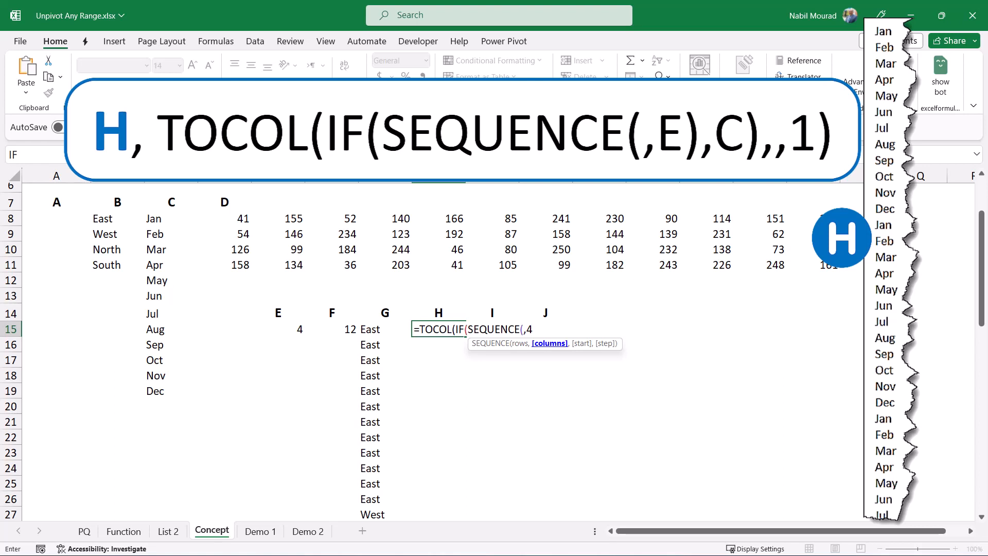
pyautogui.write('),')
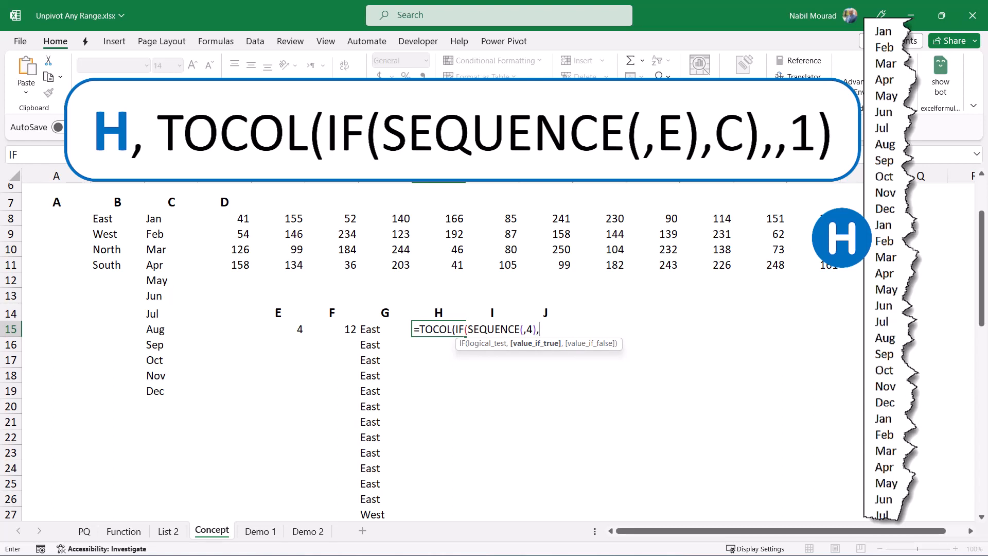
pyautogui.click(171, 219)
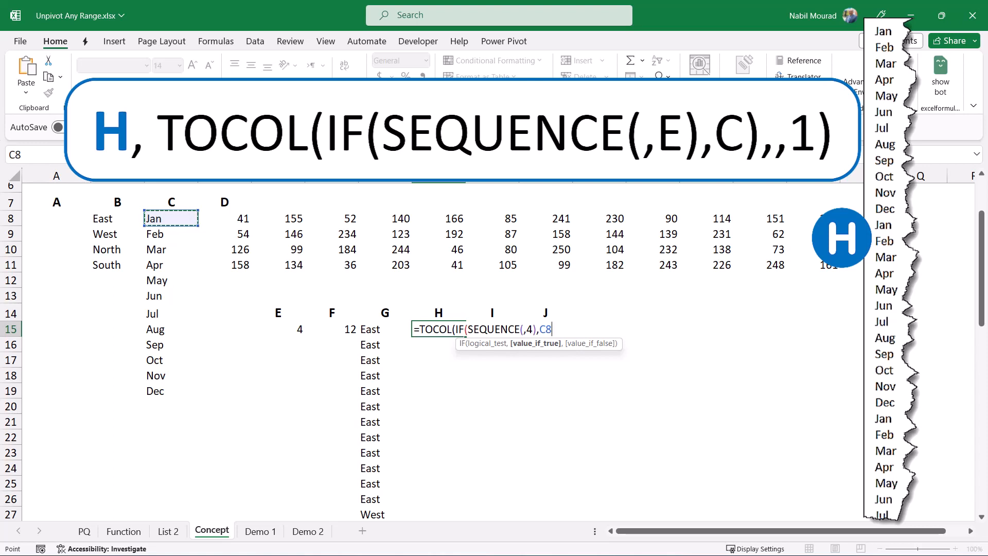
pyautogui.write('#')
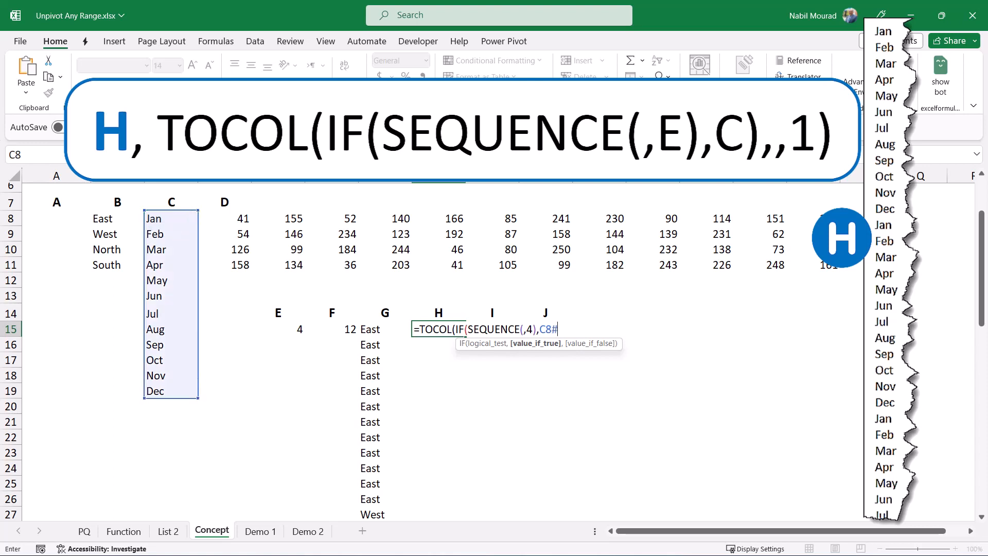
pyautogui.write(')')
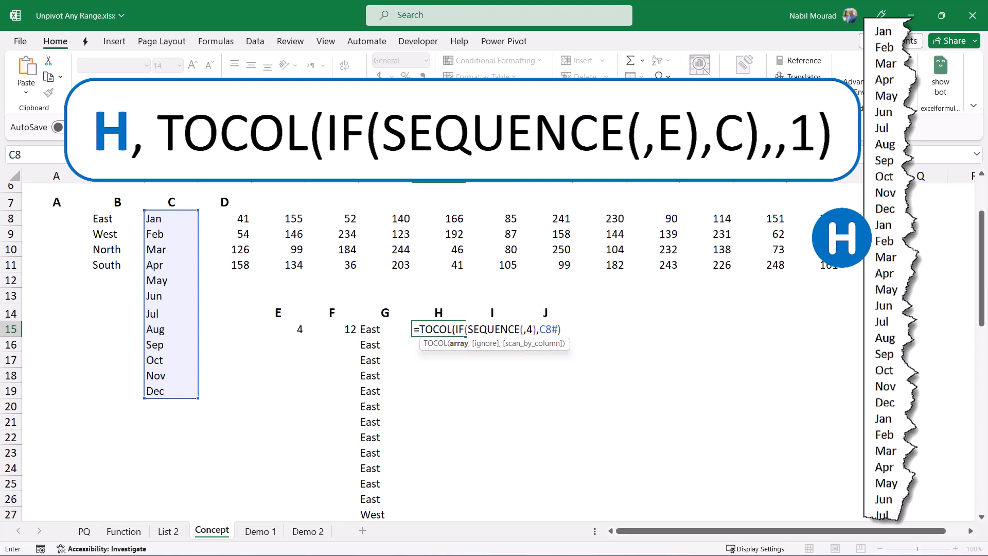
pyautogui.write(',')
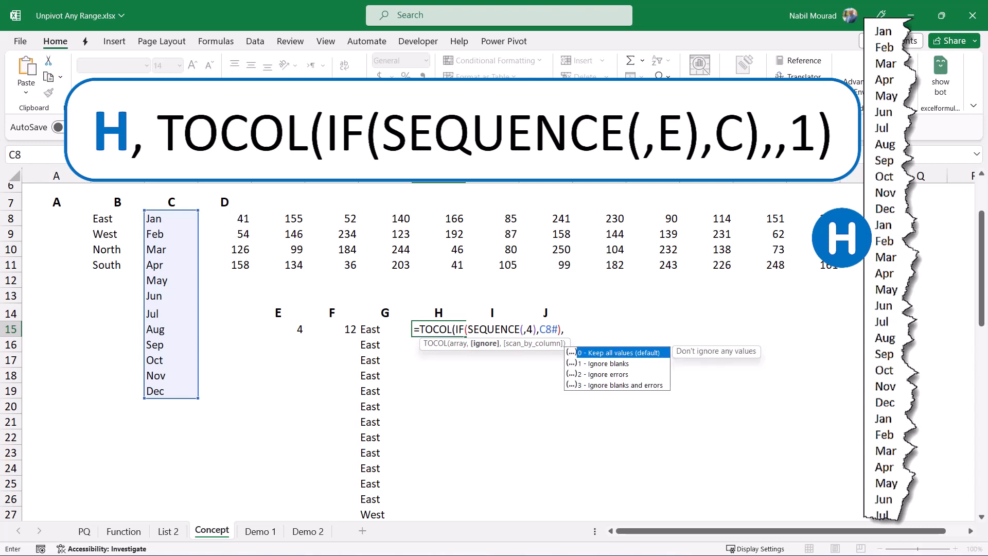
pyautogui.write(',')
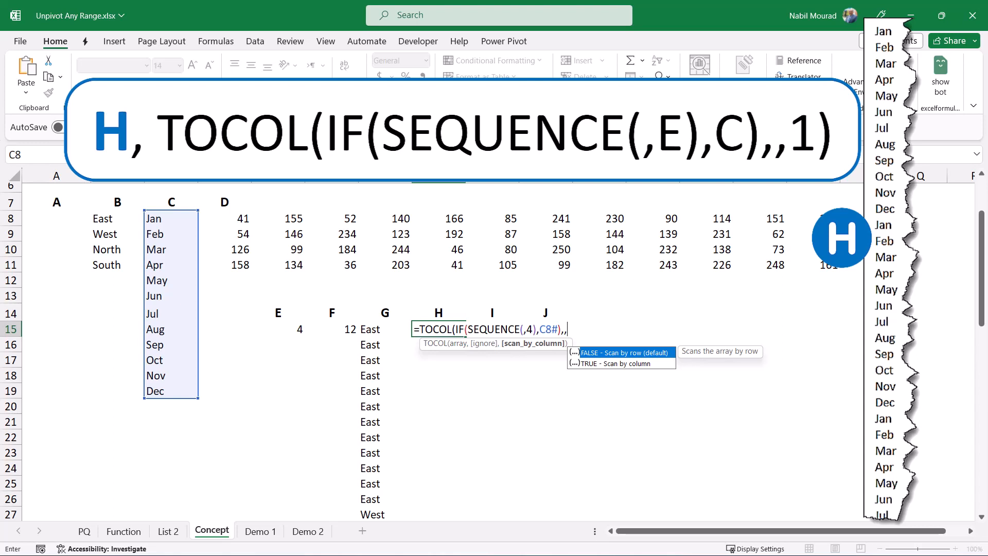
pyautogui.write('1)')
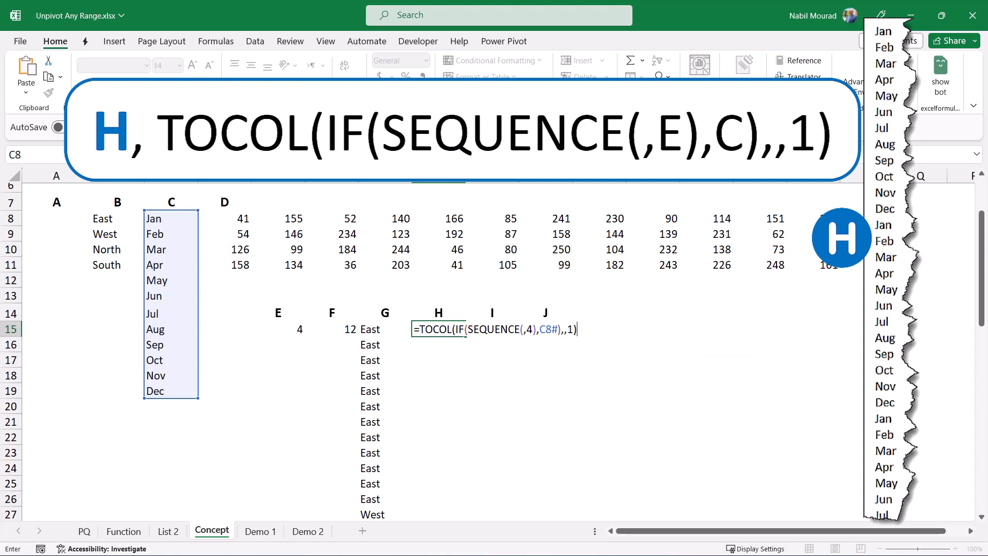
pyautogui.press('Return')
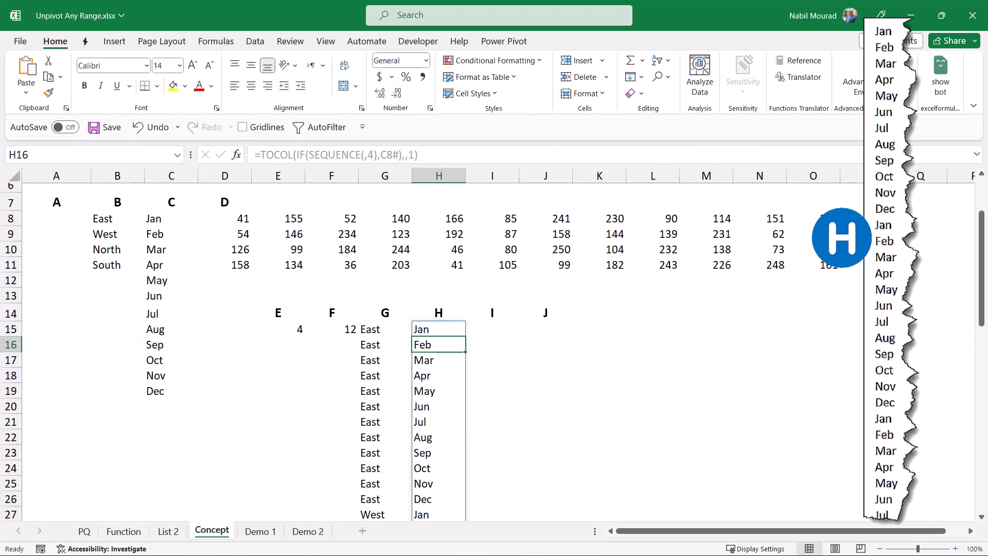
# - Enter =TOCOL(D8#) in cell I15 under heading I to stack the spilled amounts D into one column
pyautogui.click(492, 330)
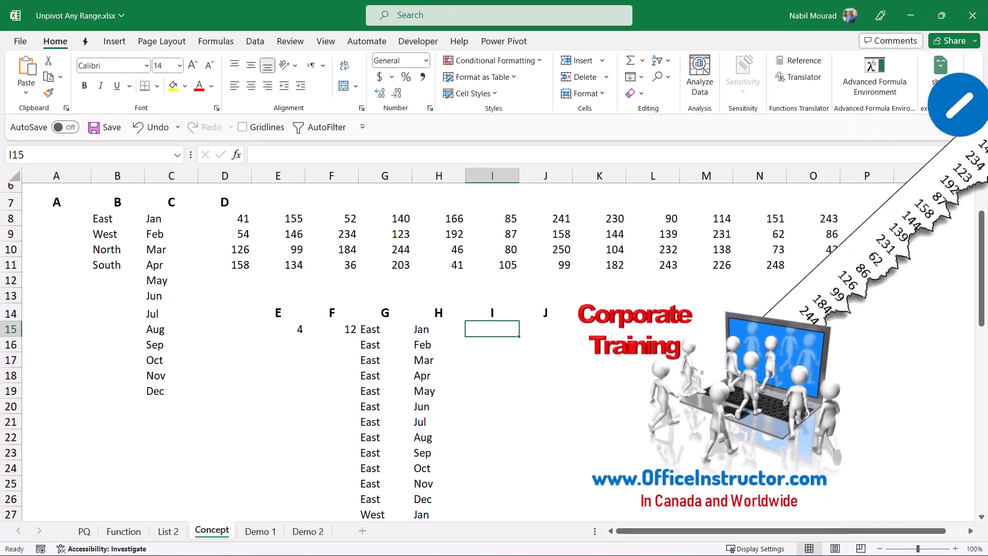
pyautogui.write('=tocol')
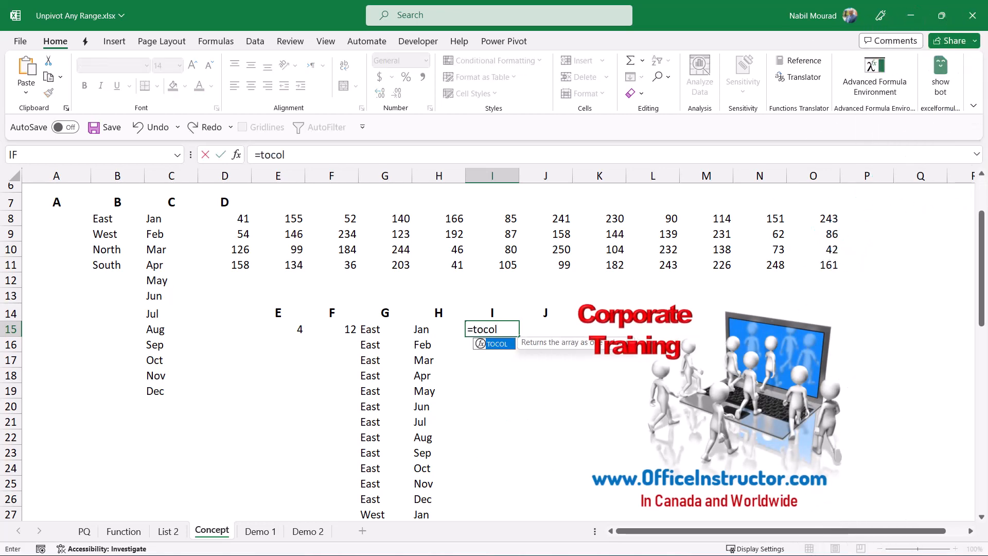
pyautogui.press('Tab')
pyautogui.click(224, 219)
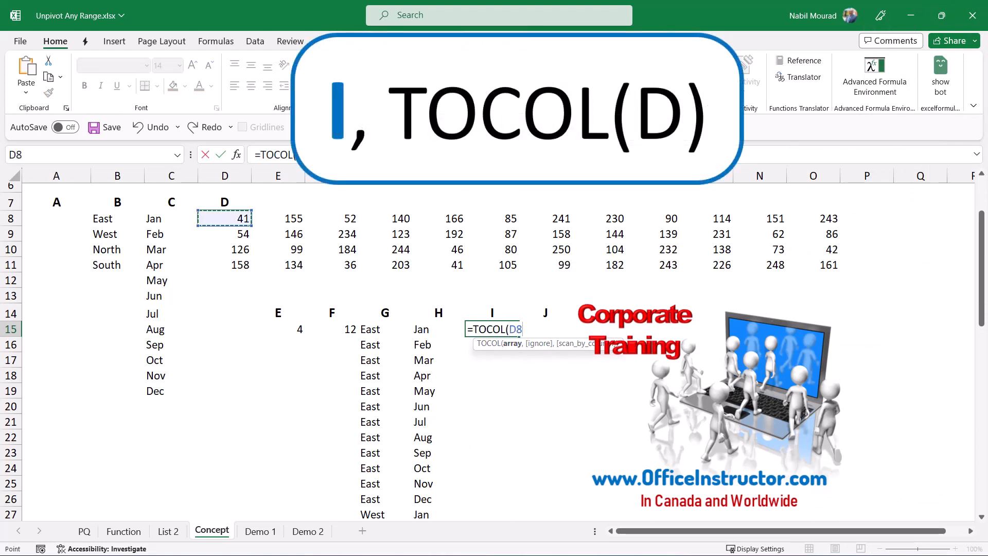
pyautogui.write('#')
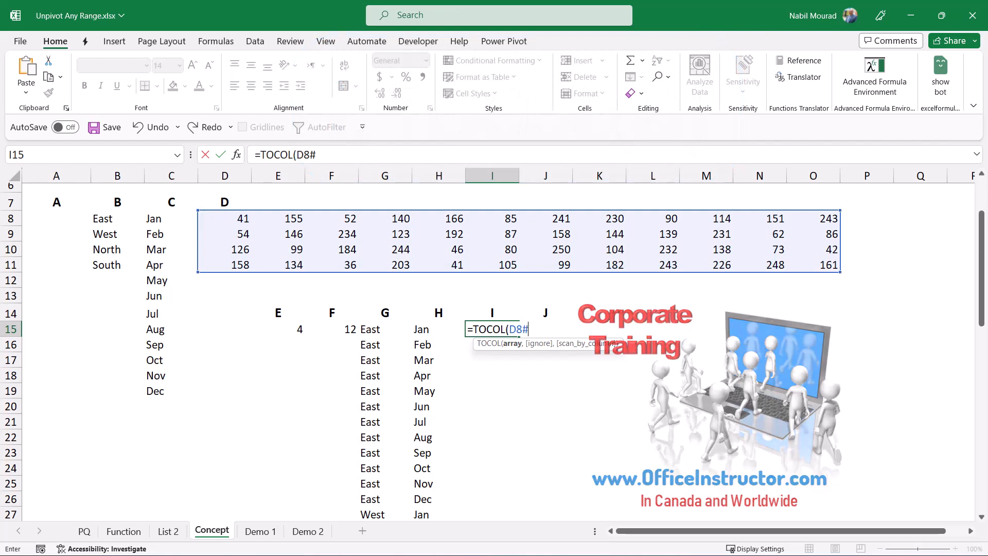
pyautogui.write(')')
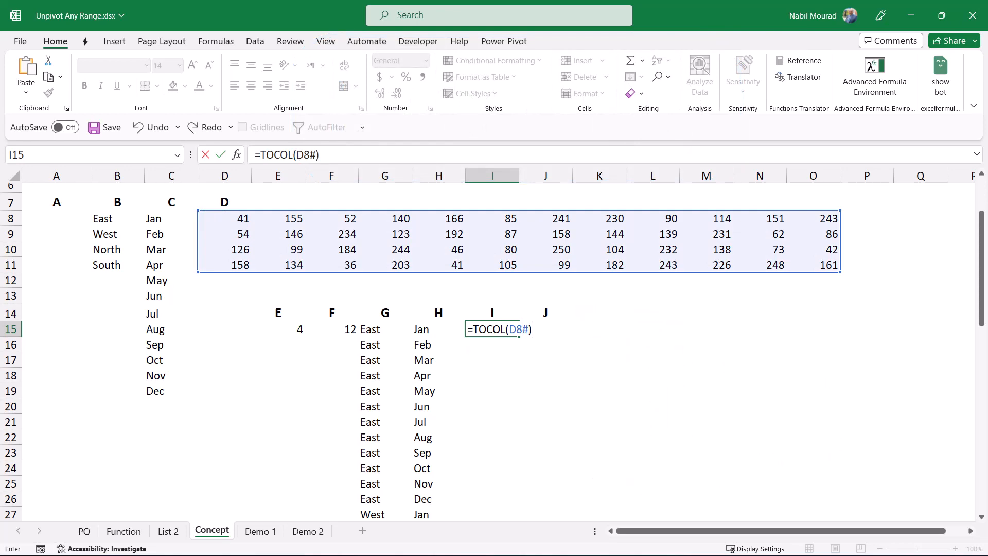
pyautogui.press('Return')
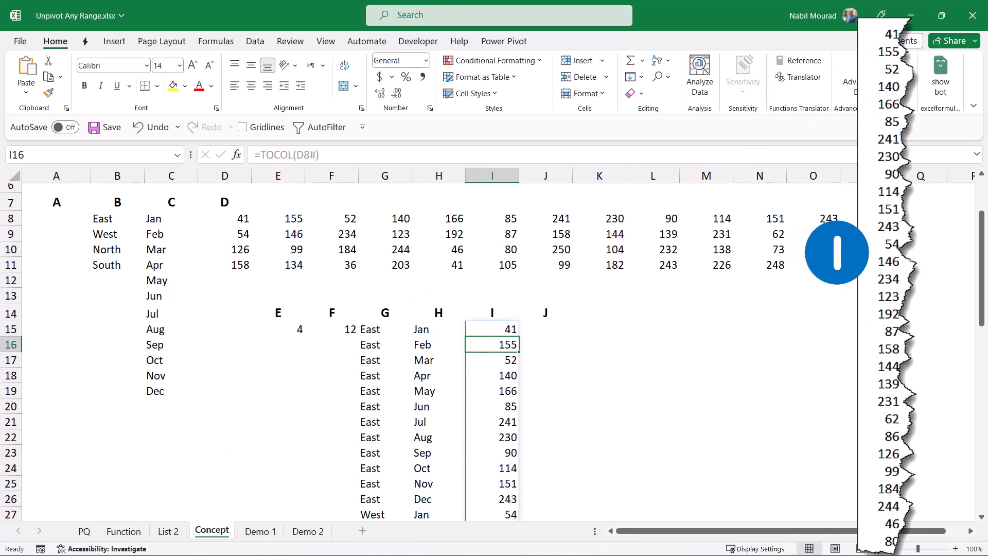
# - Enter =TEXTSPLIT(TAKE(A1:M5,1,1),"/ ") in cell J15 under heading J to split the table's corner label into separate headers
pyautogui.click(546, 330)
pyautogui.scroll(2, 546, 329)
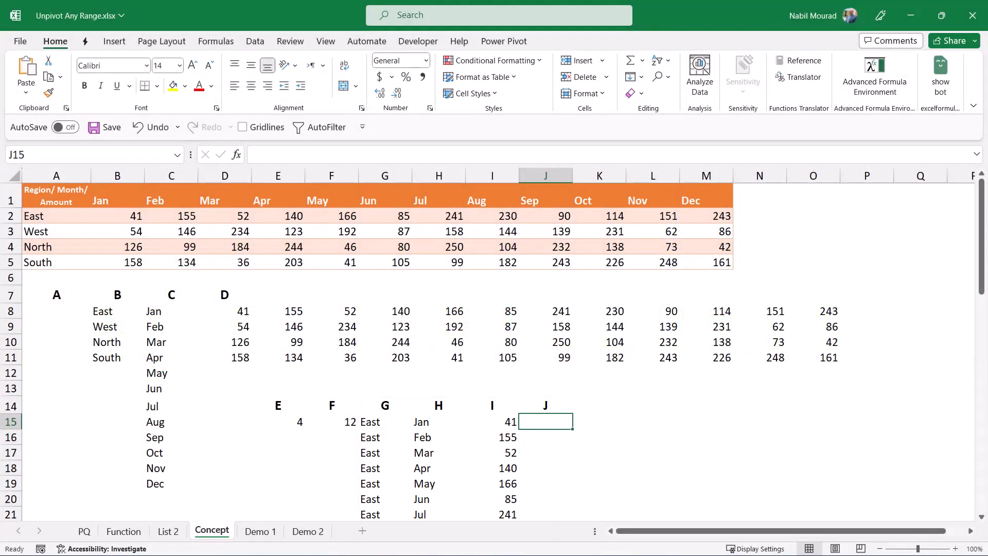
pyautogui.write('=textspli')
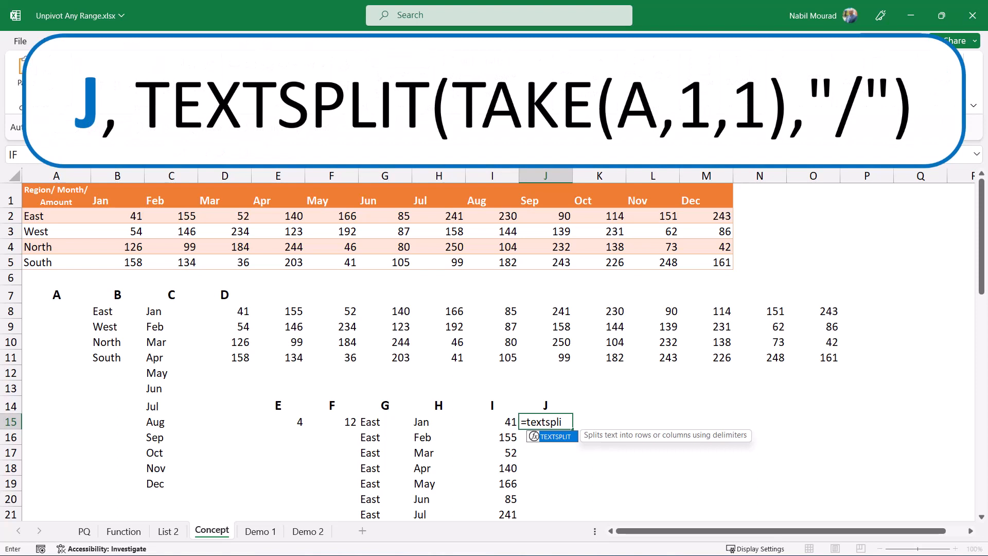
pyautogui.press('Tab')
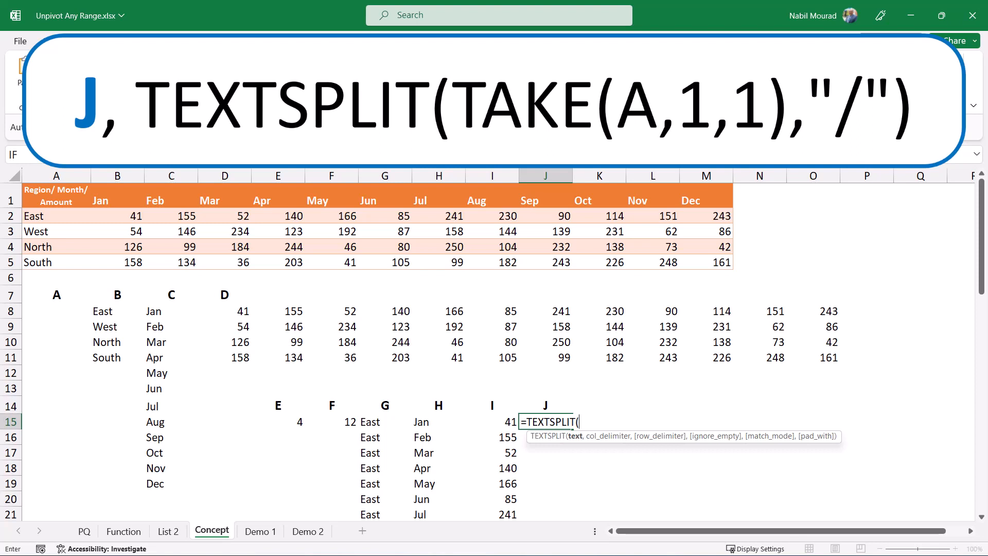
pyautogui.write('Take')
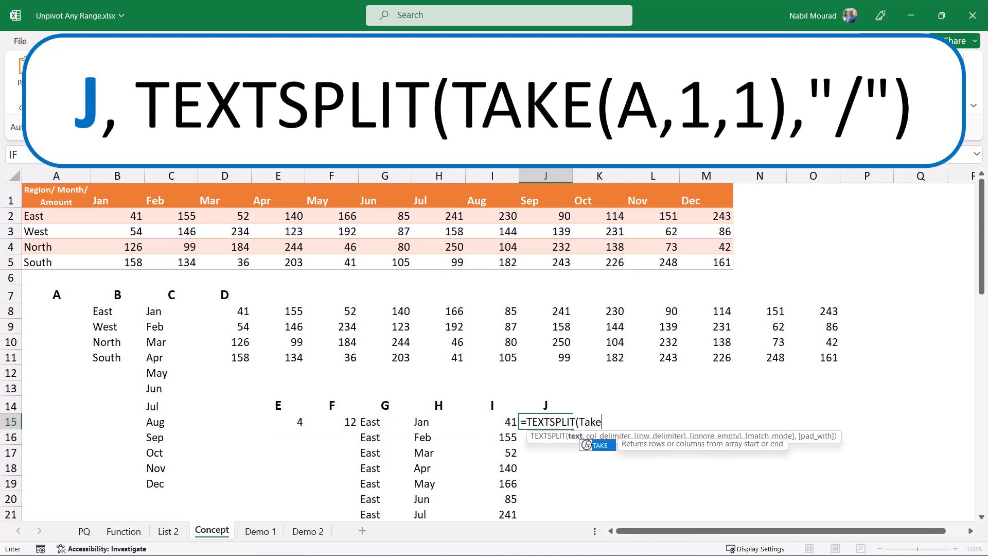
pyautogui.press('Tab')
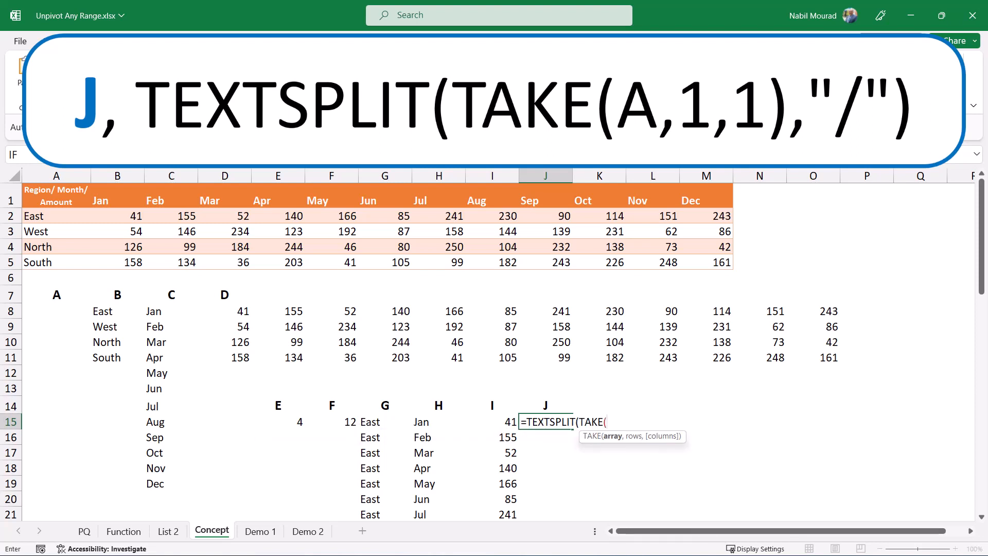
pyautogui.moveTo(51, 196); pyautogui.dragTo(715, 262)
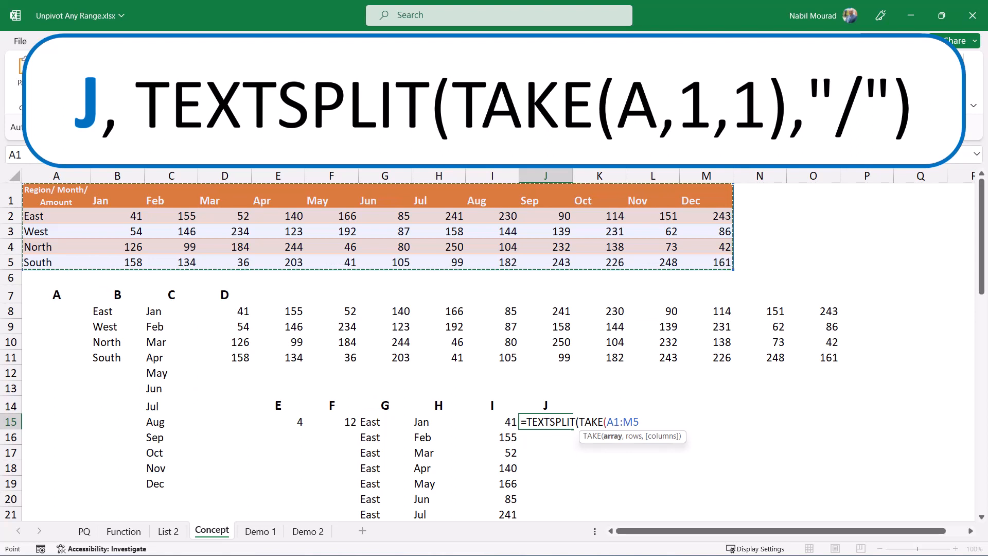
pyautogui.write(',1,1')
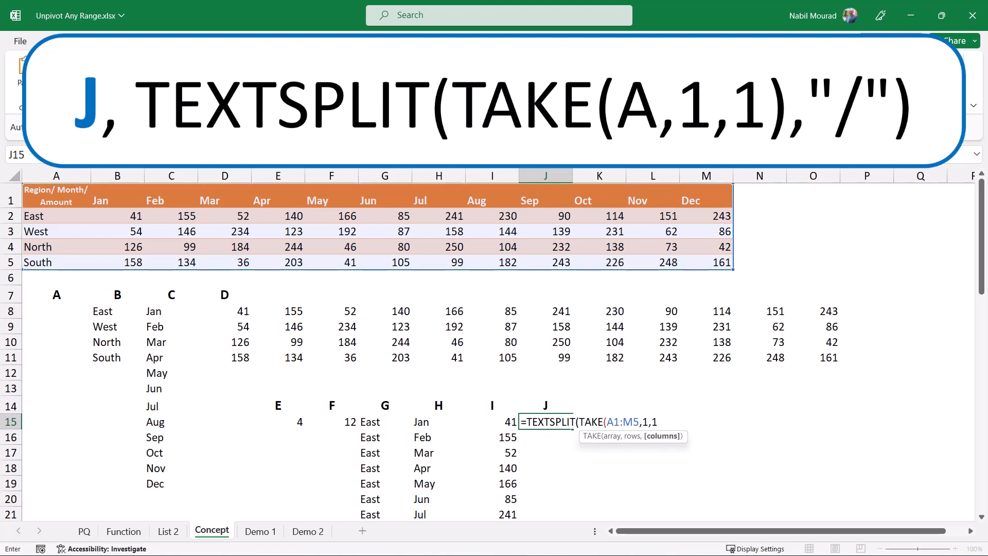
pyautogui.write(')')
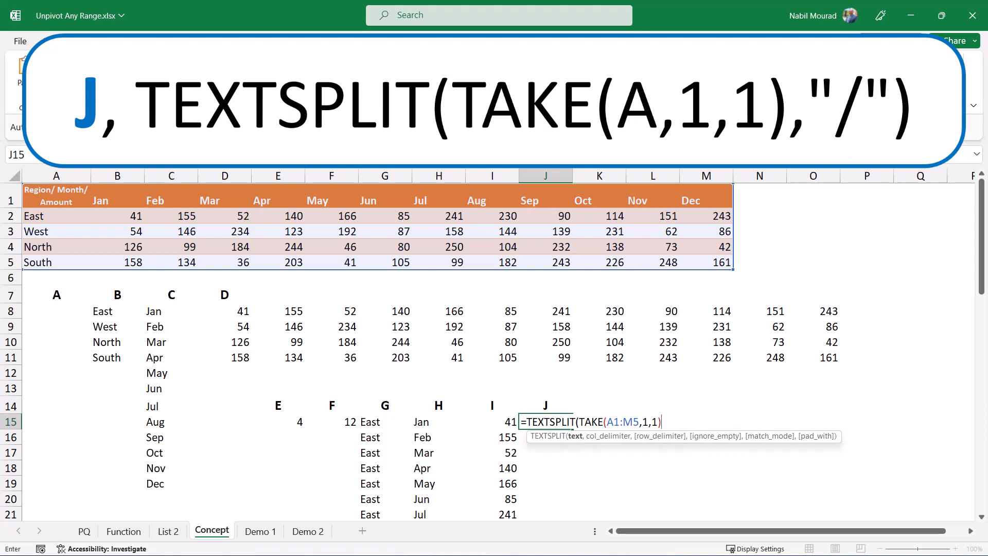
pyautogui.write(',"/ ")')
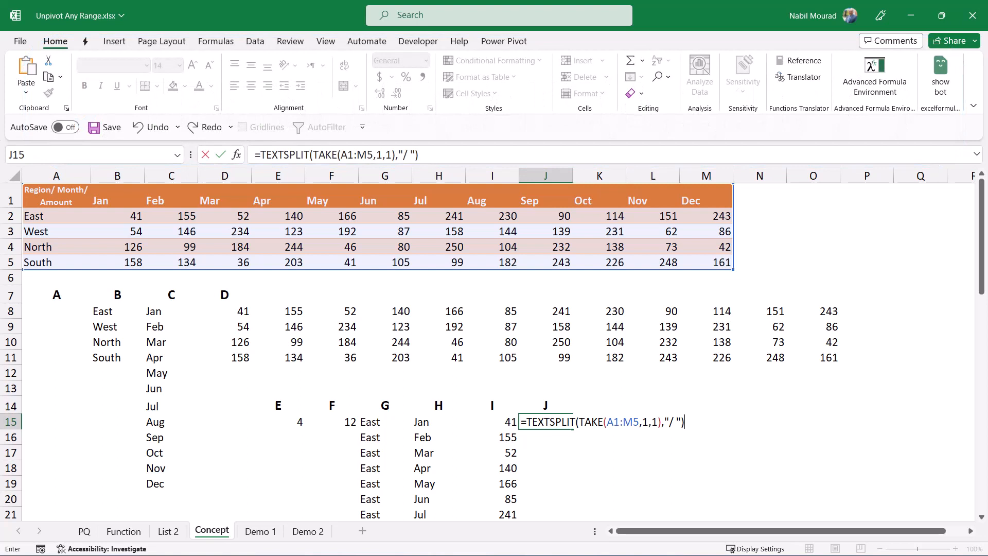
pyautogui.press('Return')
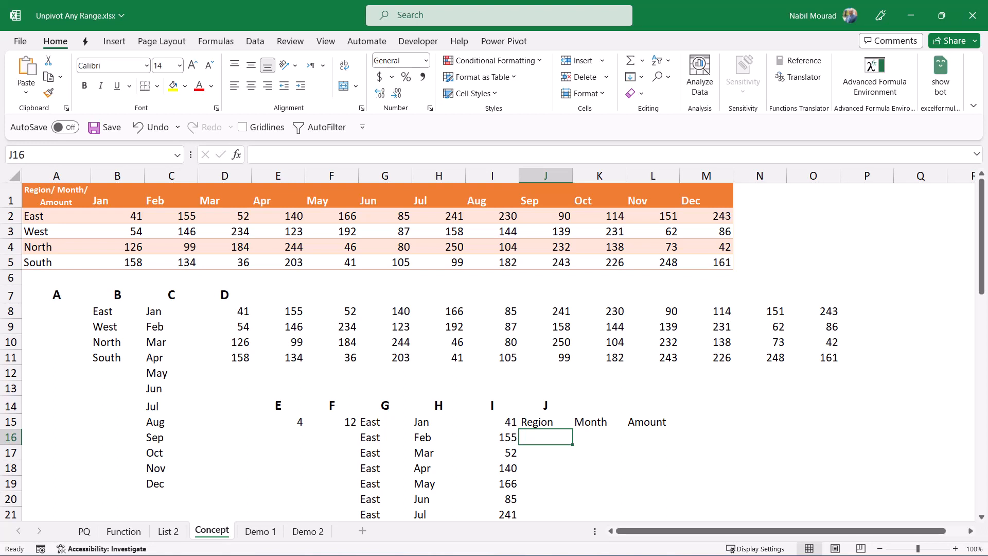
# - Clear the helper formulas under headings B to J and expand the formula bar with cell A9 selected
pyautogui.moveTo(56, 311); pyautogui.dragTo(226, 312)
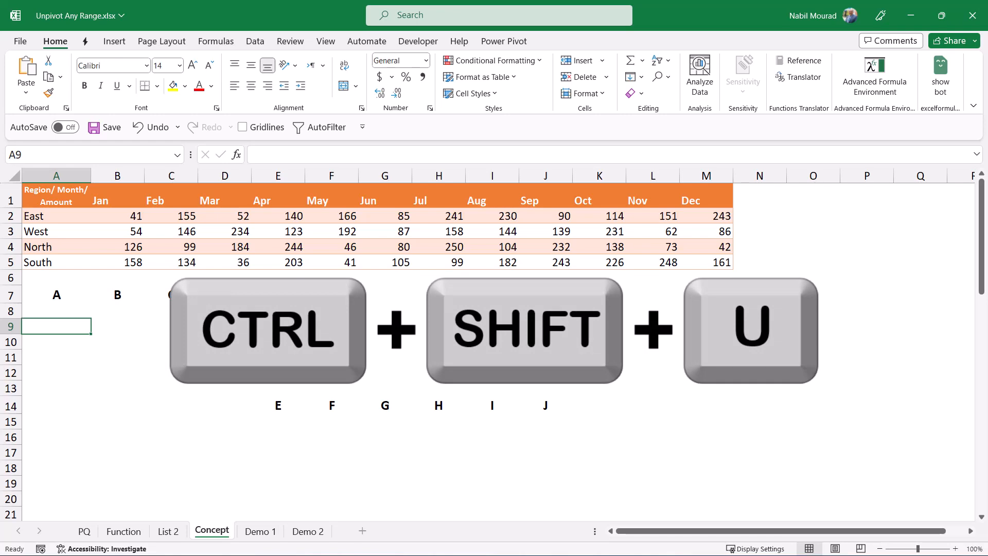
pyautogui.hotkey('ctrl', 'shift', 'u')
# - Start a LET formula in cell A9 that names the table range A1:M5 as A, ending the line with a comma and line break
pyautogui.click(273, 160)
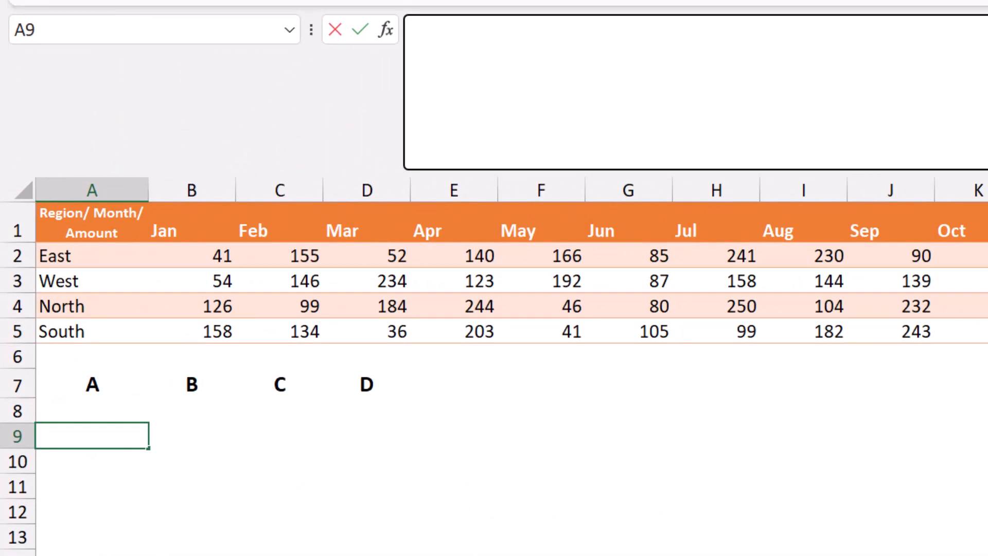
pyautogui.write('=let')
pyautogui.press('Tab')
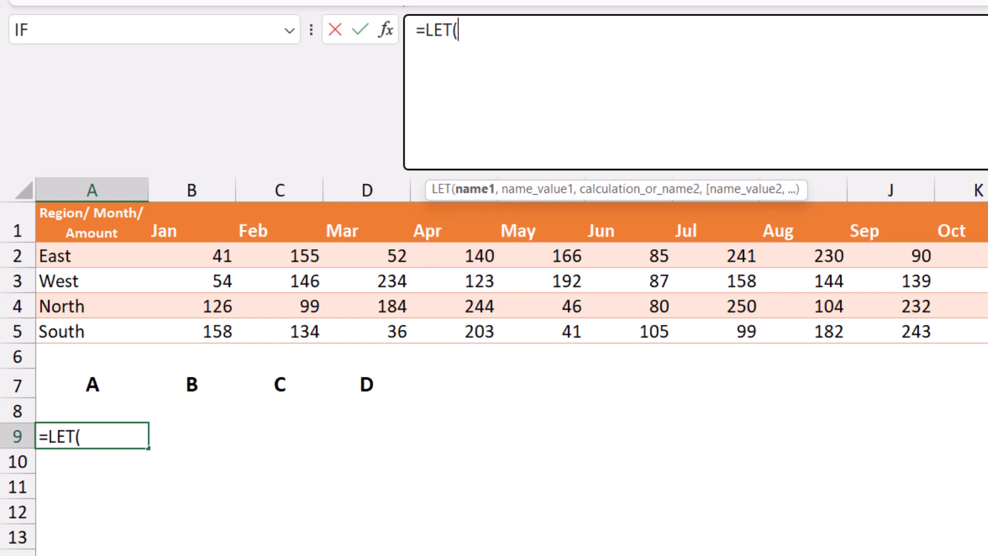
pyautogui.write('A,')
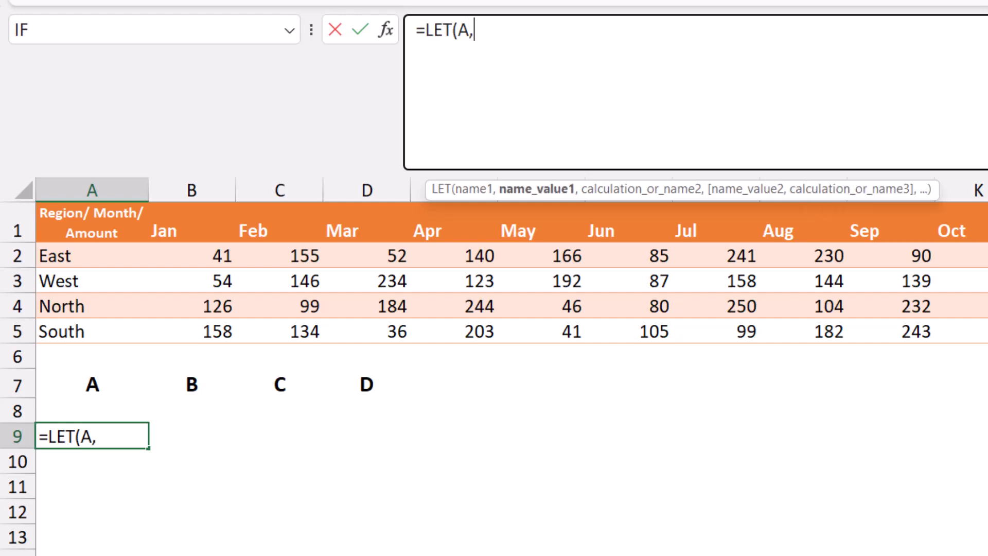
pyautogui.click(92, 223)
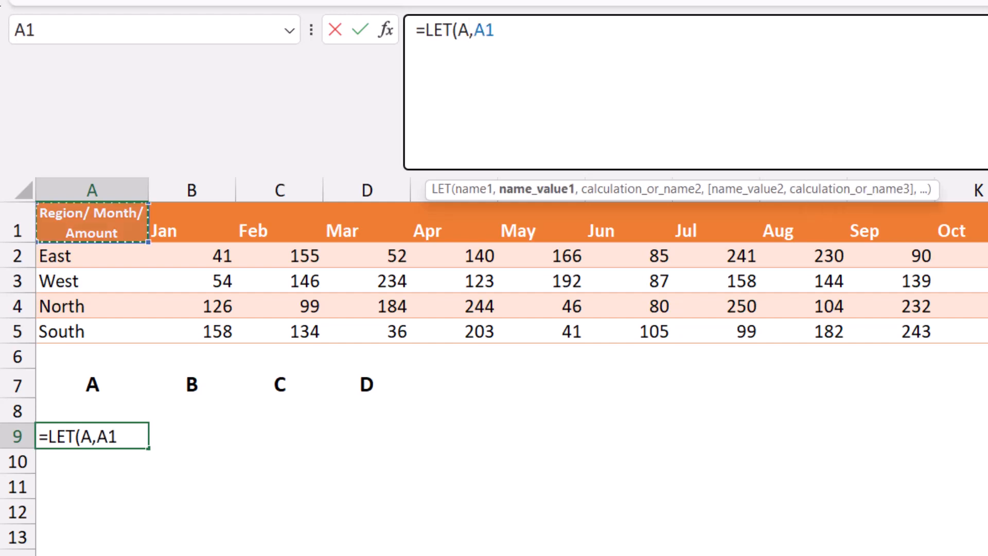
pyautogui.moveTo(93, 222); pyautogui.dragTo(984, 330)
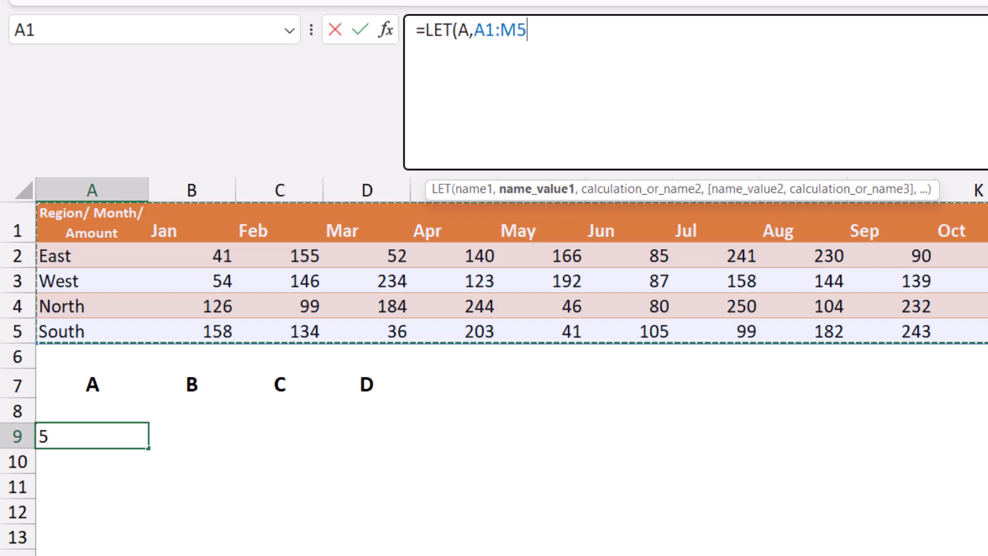
pyautogui.write(',')
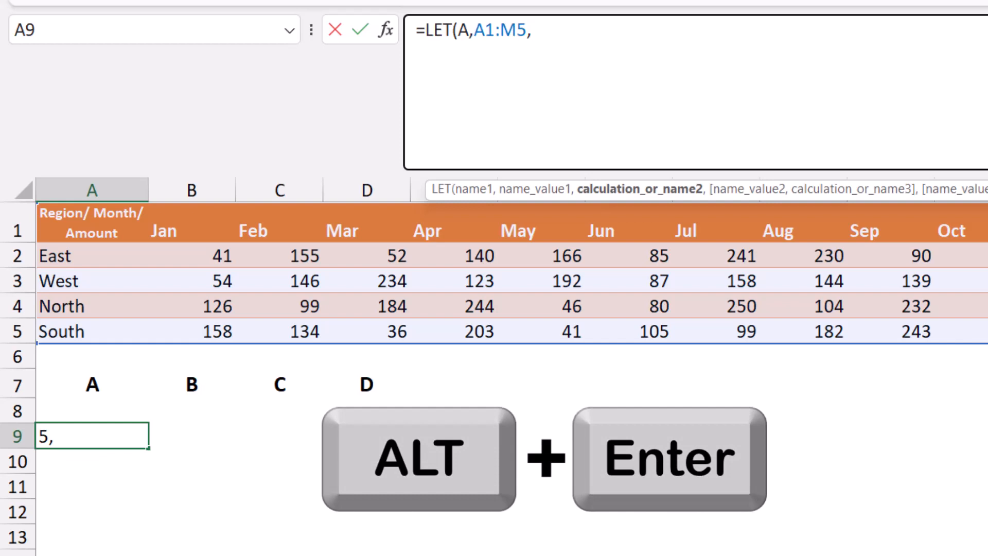
pyautogui.hotkey('alt', 'Return')
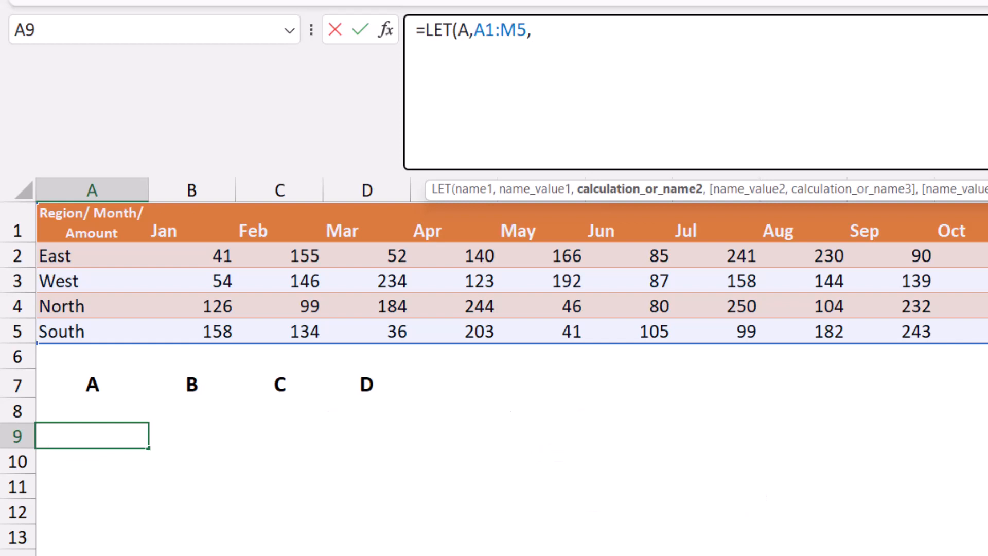
# - Define B on the second line of the LET formula as DROP(TAKE(A,,1),1), followed by a comma and line break
pyautogui.write('B')
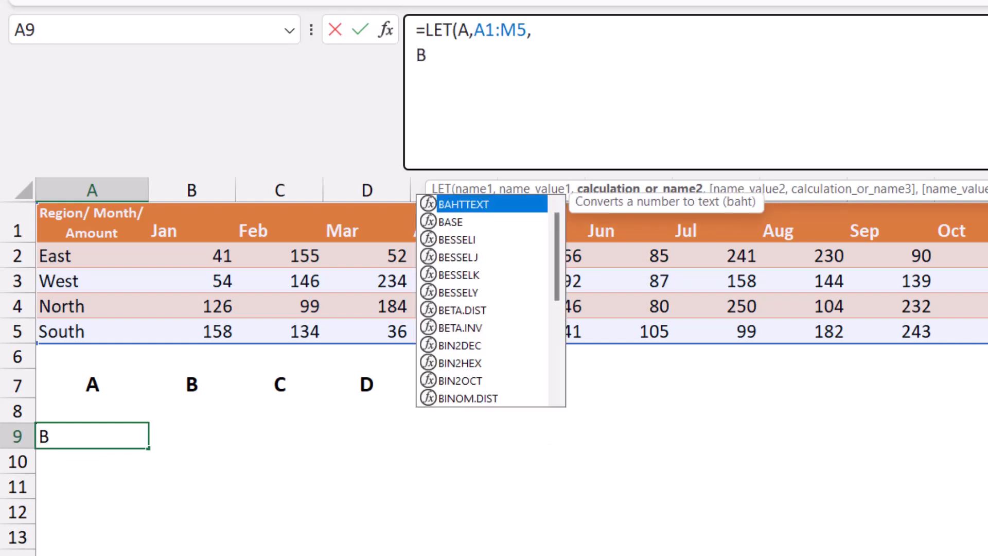
pyautogui.write(',')
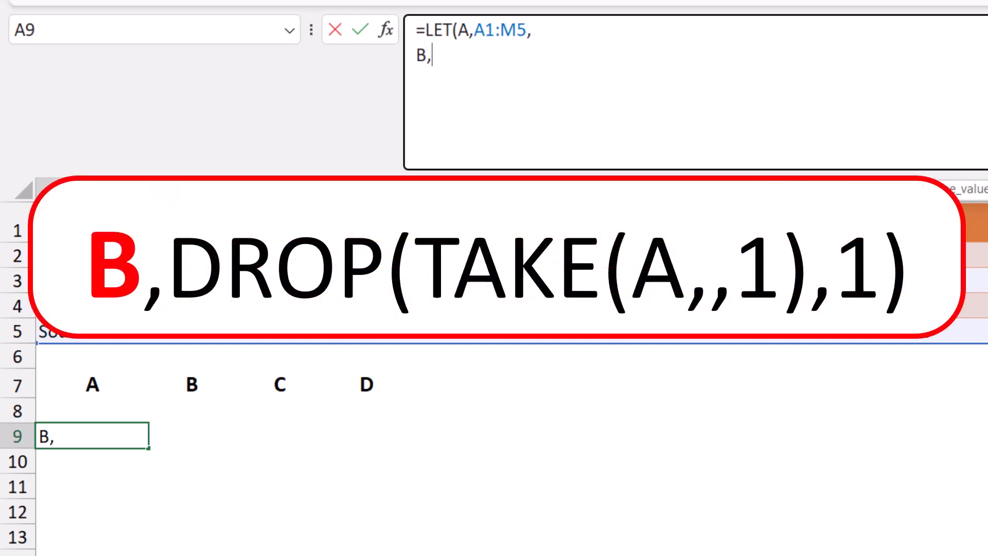
pyautogui.write('DROP(TAKE(A,,1),1)')
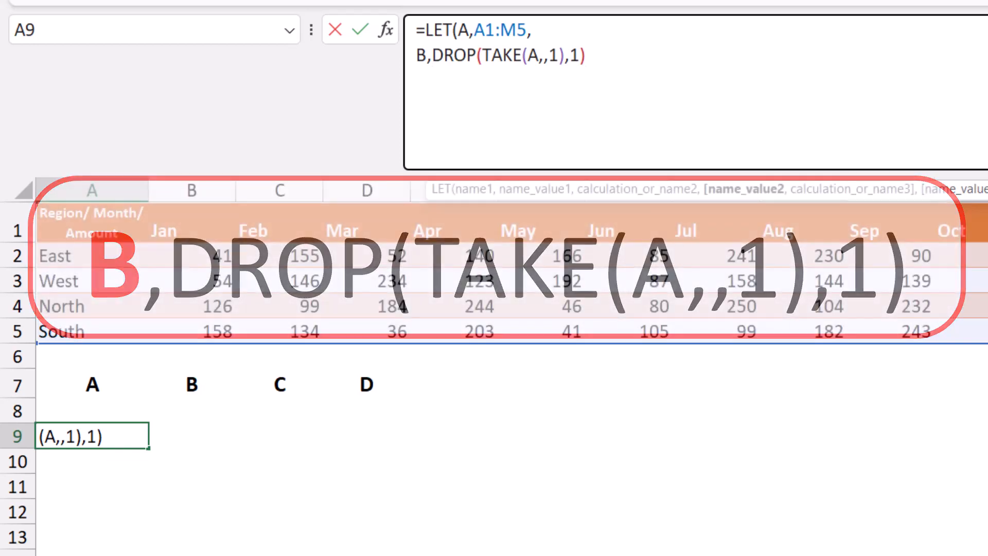
pyautogui.write(',')
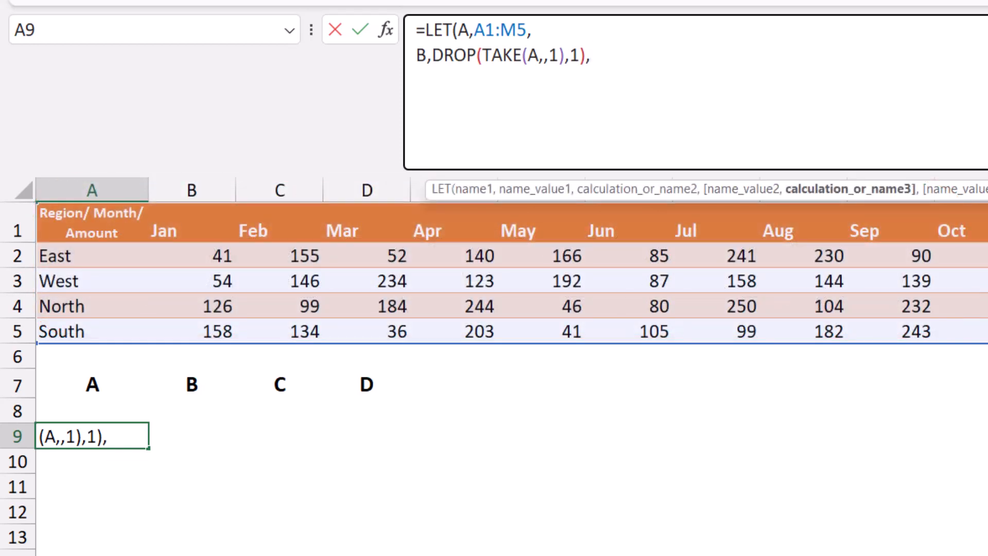
pyautogui.hotkey('alt', 'Return')
# - Test the LET formula in A9 by returning B as its result, and reopen it to remove the closing B)
pyautogui.write('B')
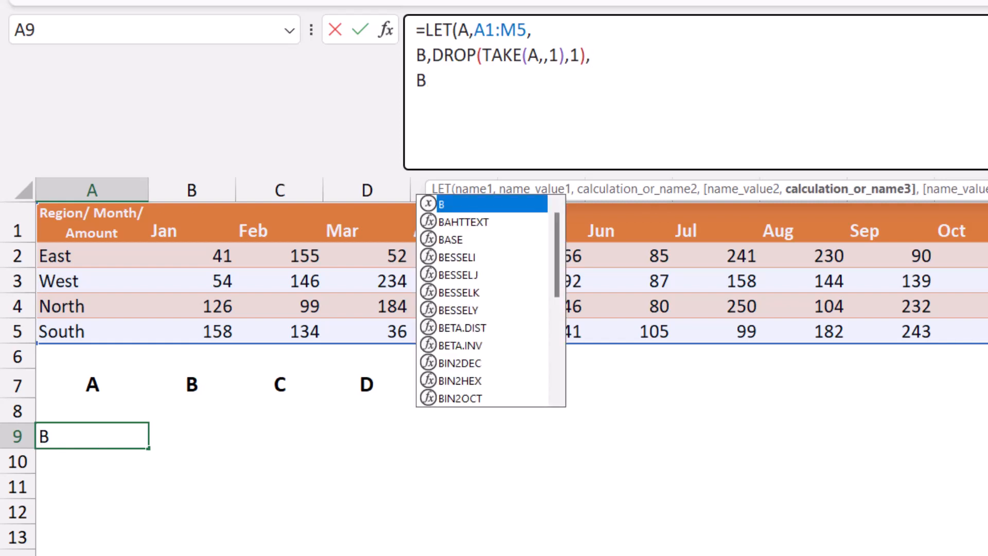
pyautogui.write(')')
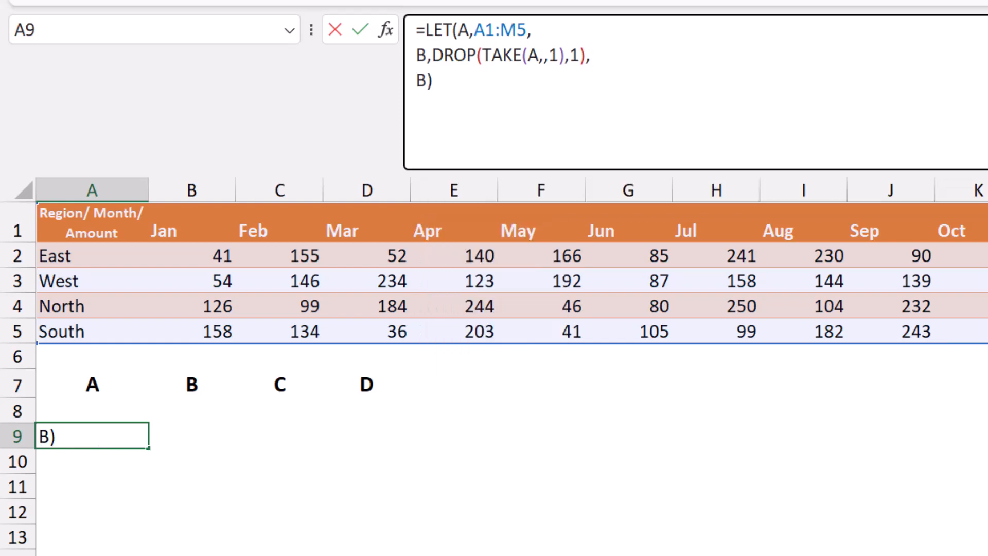
pyautogui.press('Return')
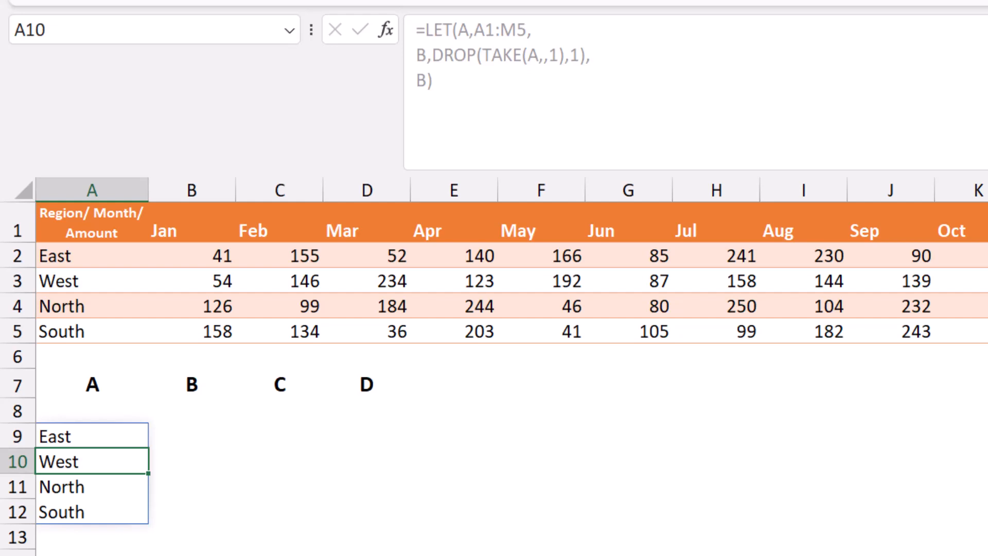
pyautogui.press('Up')
pyautogui.press('F2')
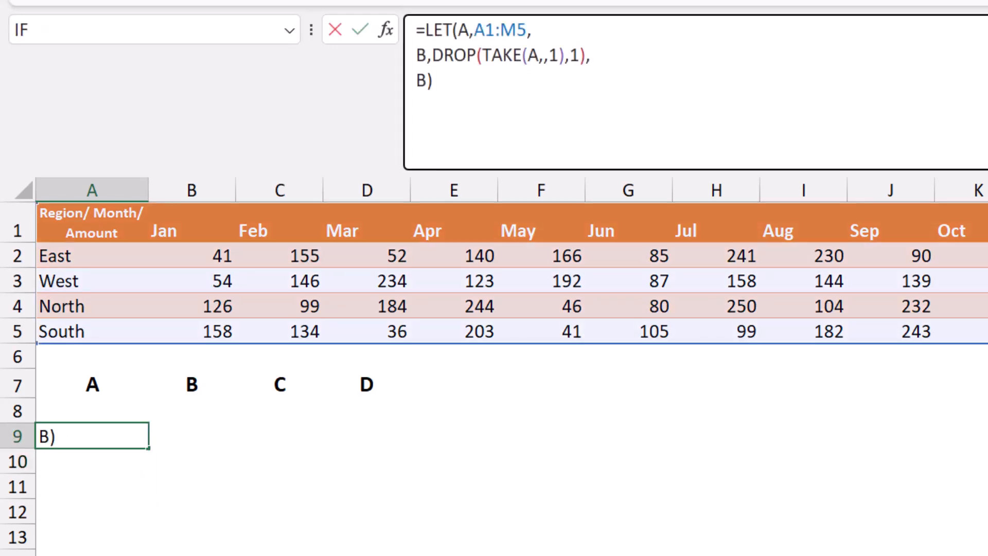
pyautogui.press('BackSpace')
pyautogui.press('BackSpace')
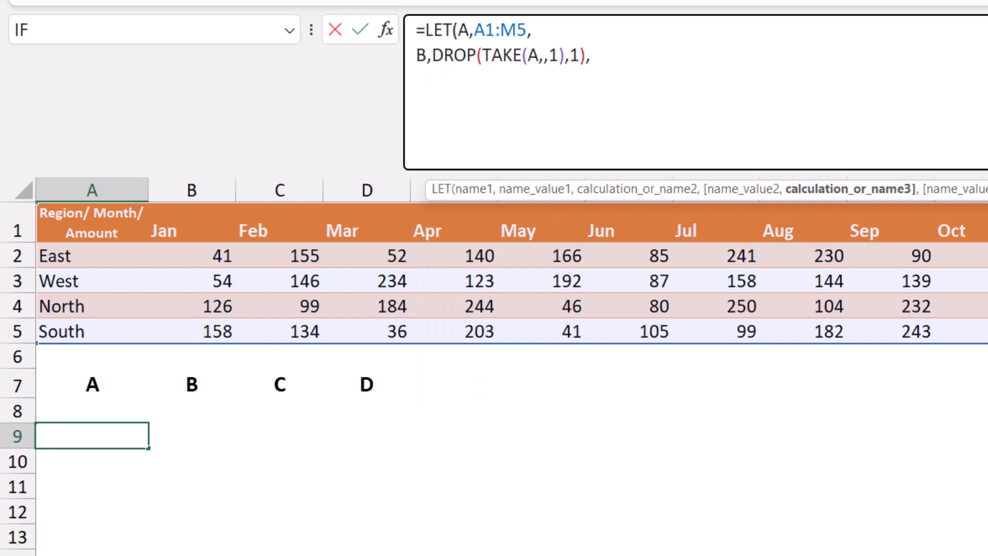
# - Define C on the third line of the LET formula as TRANSPOSE(DROP(TAKE(A,1),,1)), followed by a comma and line break
pyautogui.write('C')
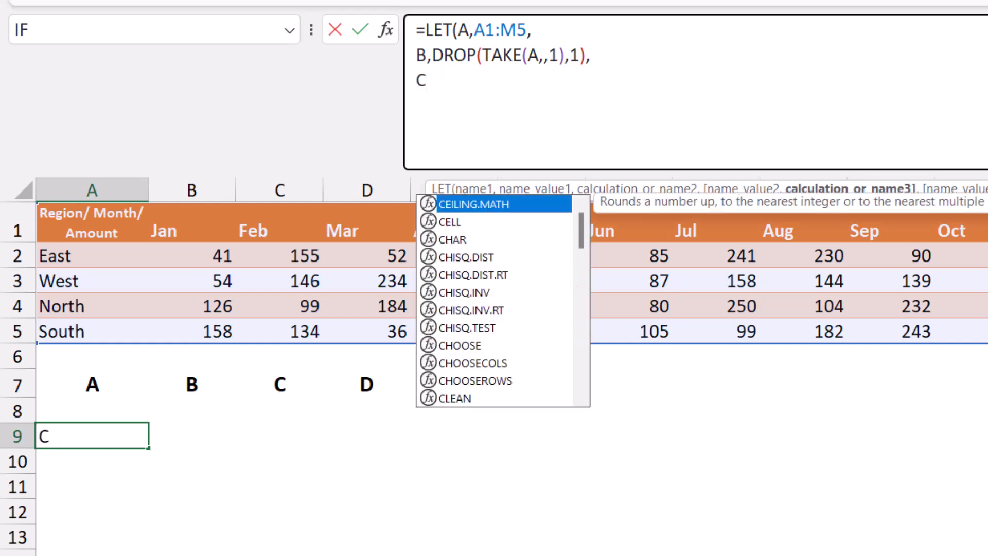
pyautogui.write(',')
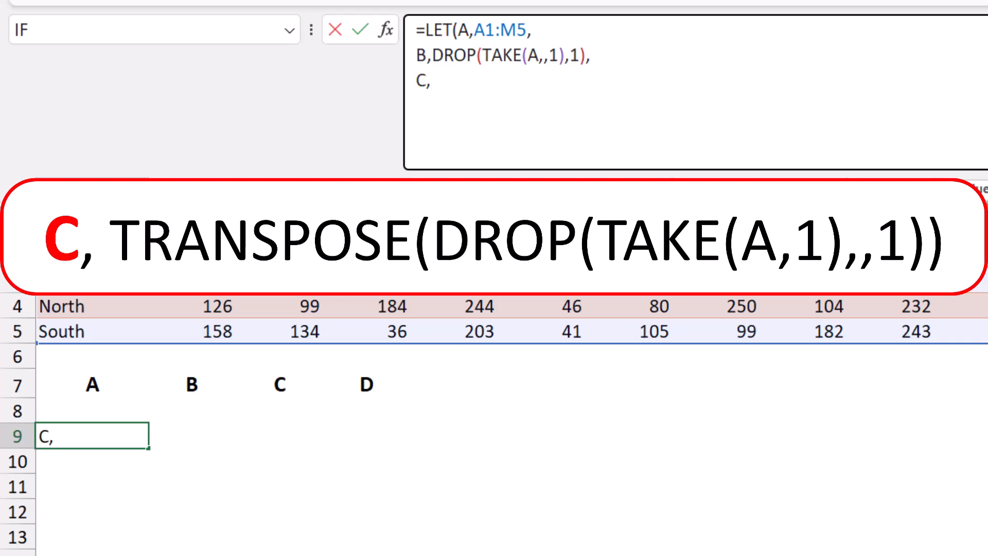
pyautogui.write('TRANSPOSE(DROP(TAKE(')
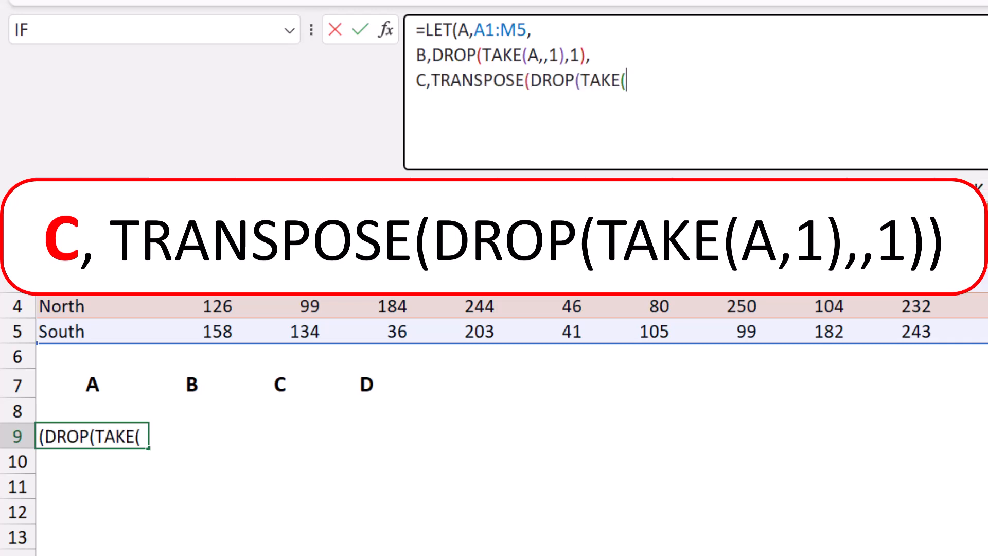
pyautogui.write('A')
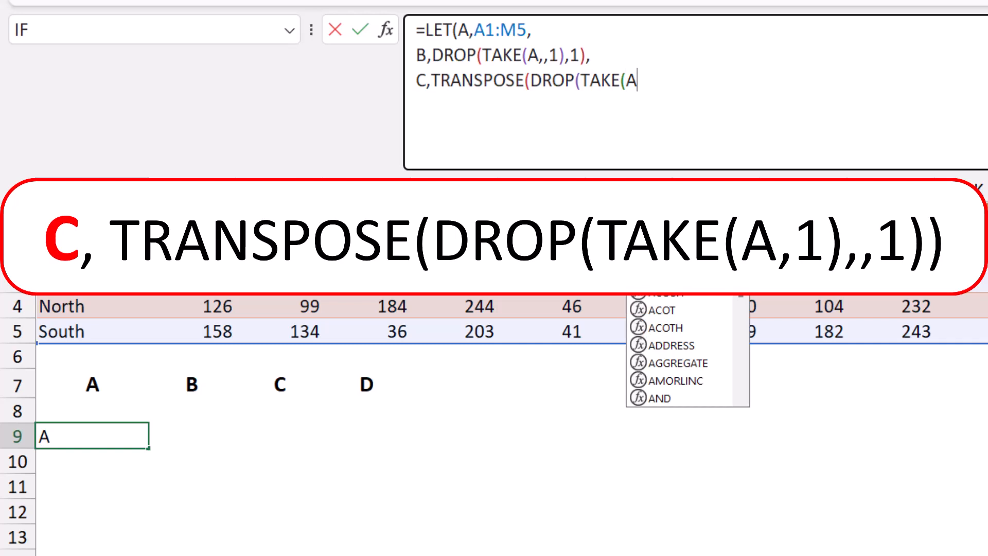
pyautogui.write(',')
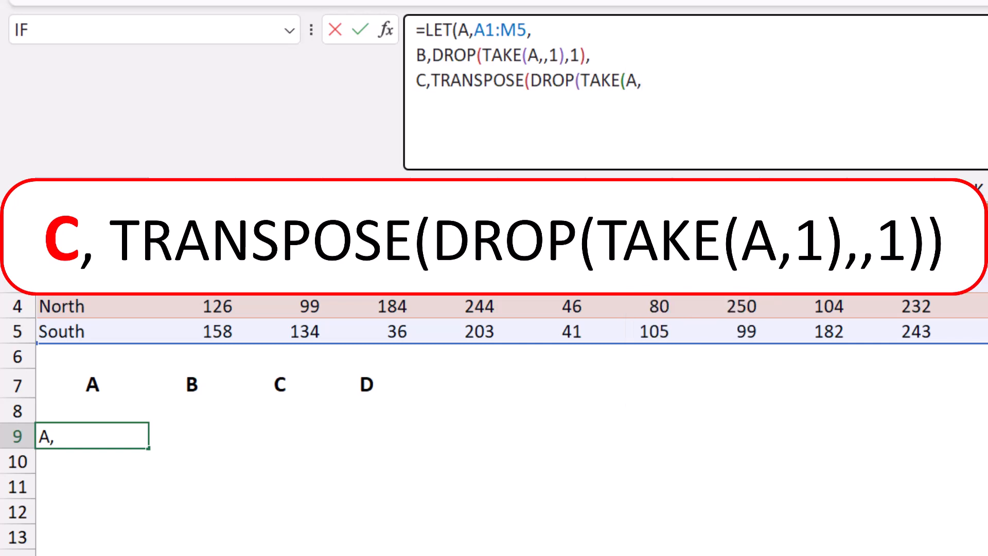
pyautogui.write('1),')
pyautogui.write(',1)')
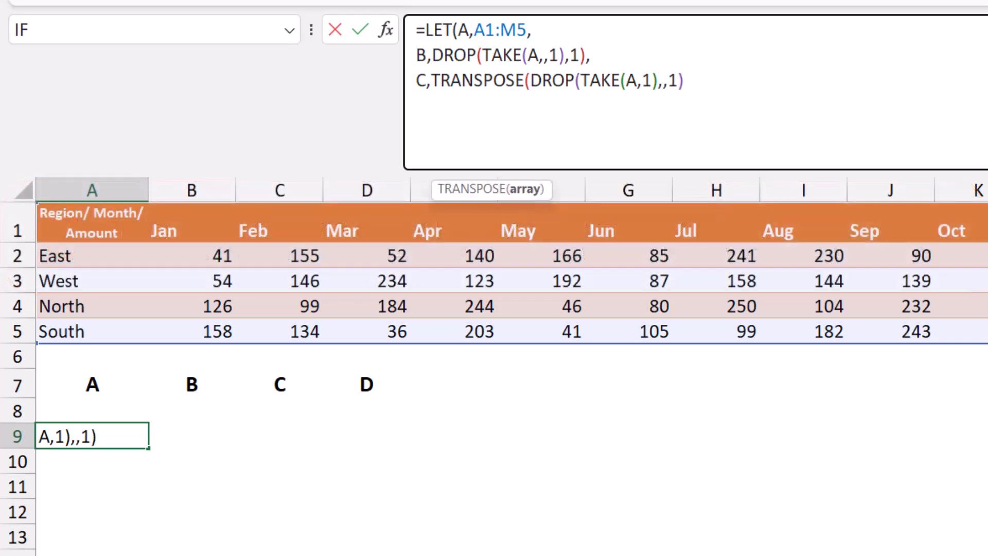
pyautogui.write(')')
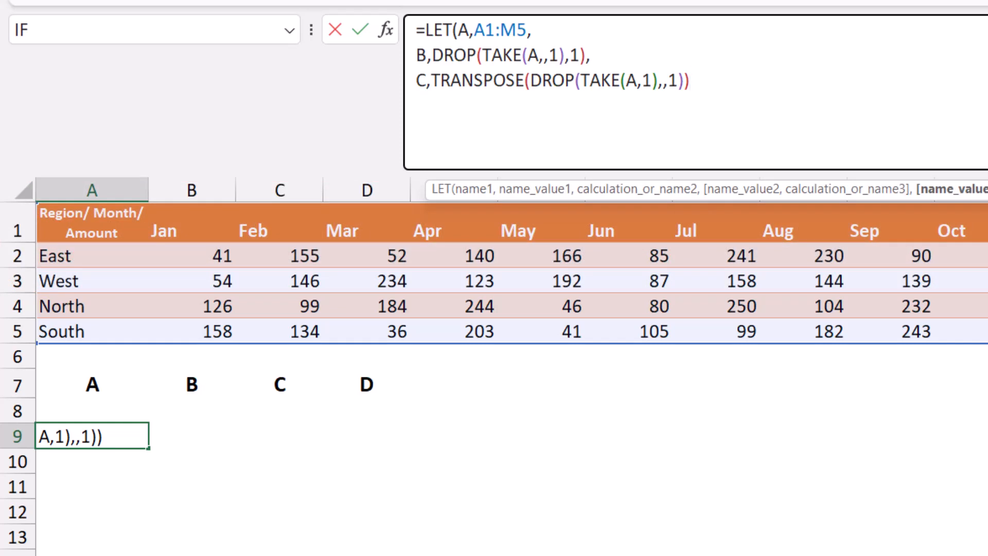
pyautogui.write(',')
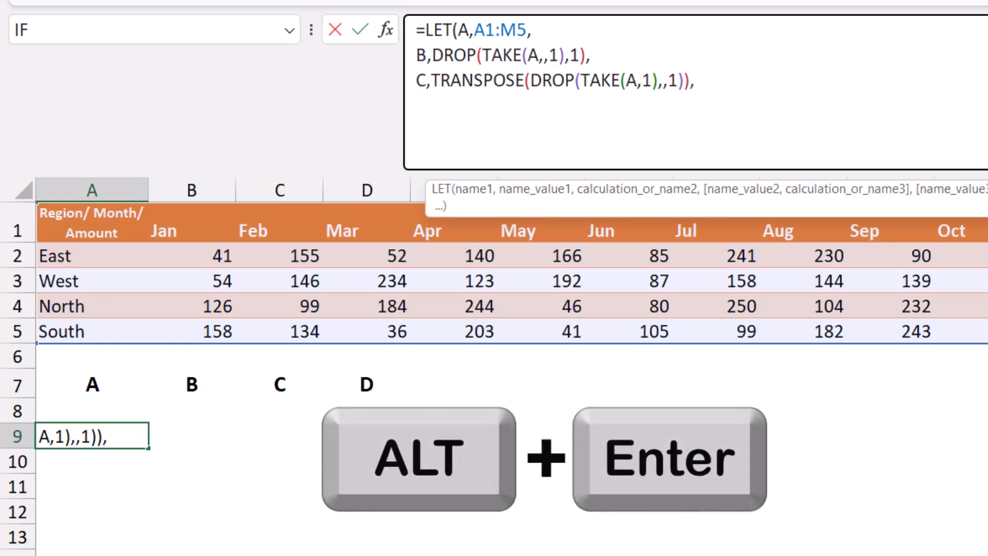
pyautogui.hotkey('alt', 'Return')
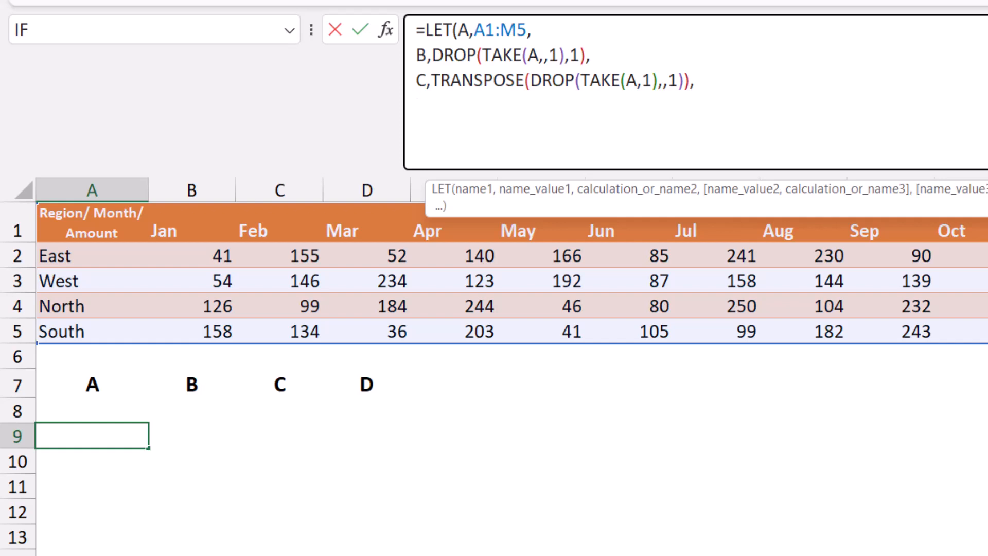
# - Define D on the fourth line of the LET formula as DROP(A,1,1), followed by a comma and line break
pyautogui.write('D,')
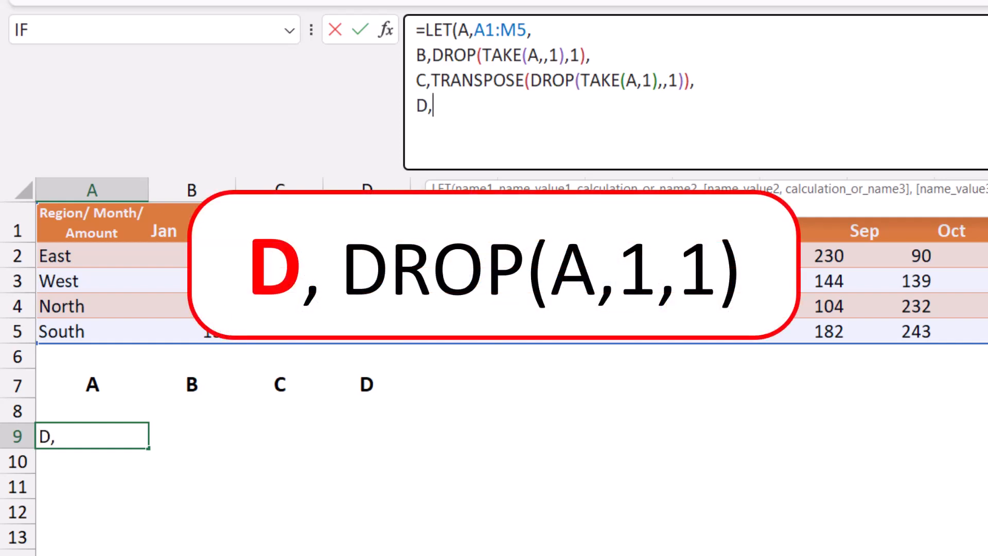
pyautogui.write('Drop')
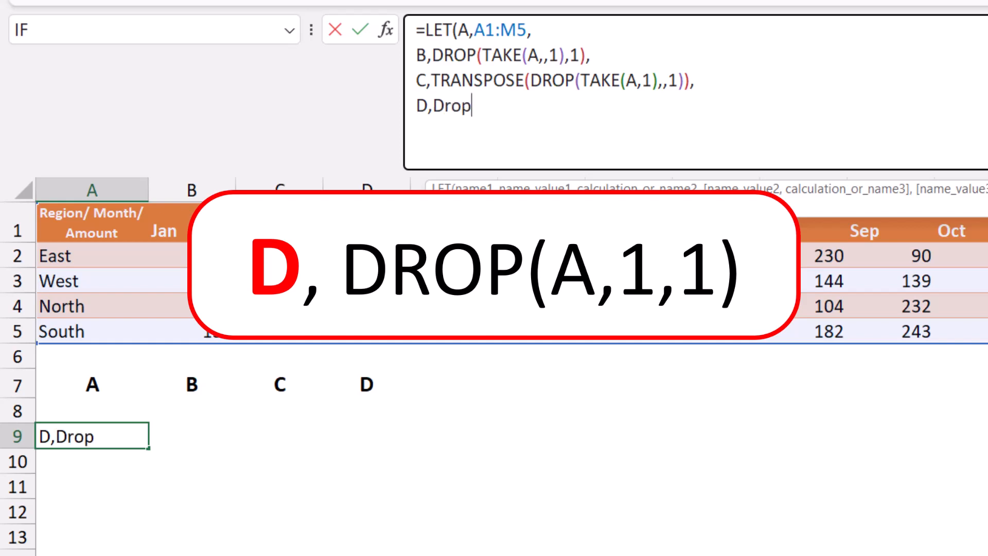
pyautogui.write('(A,')
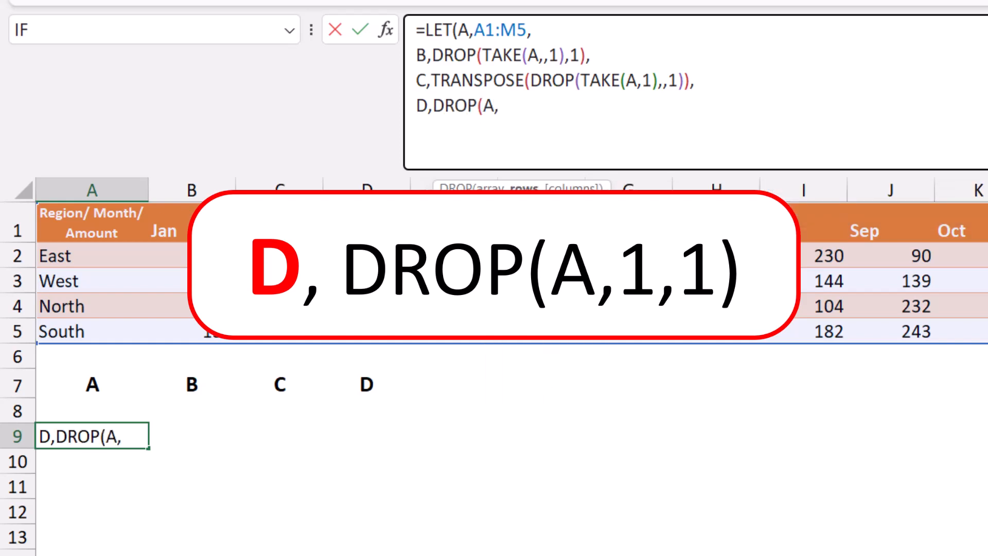
pyautogui.write('1,')
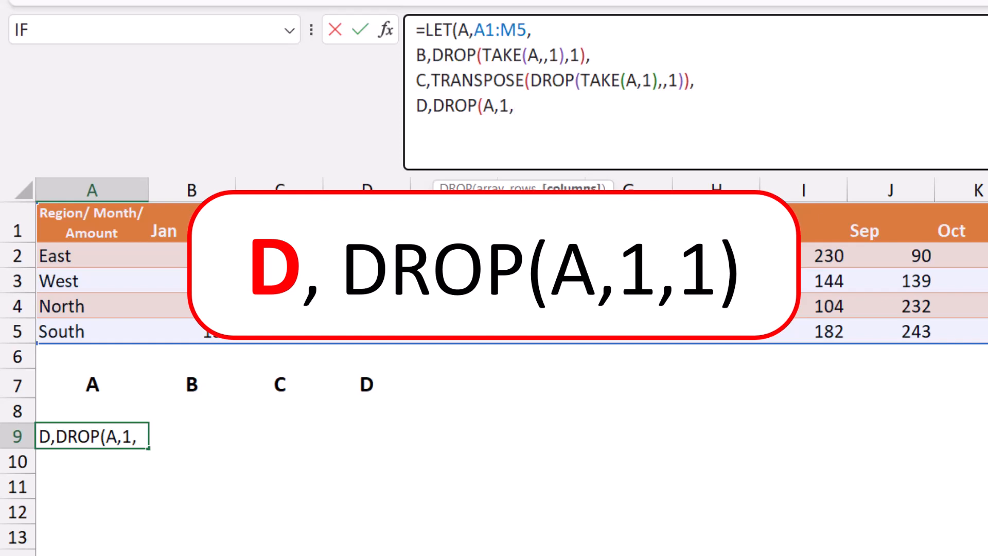
pyautogui.write('1')
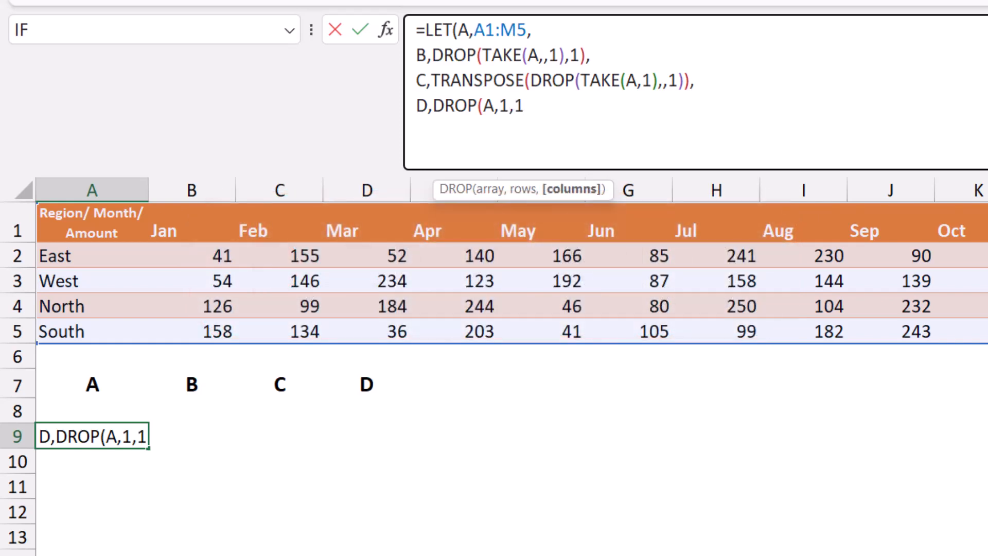
pyautogui.write(')')
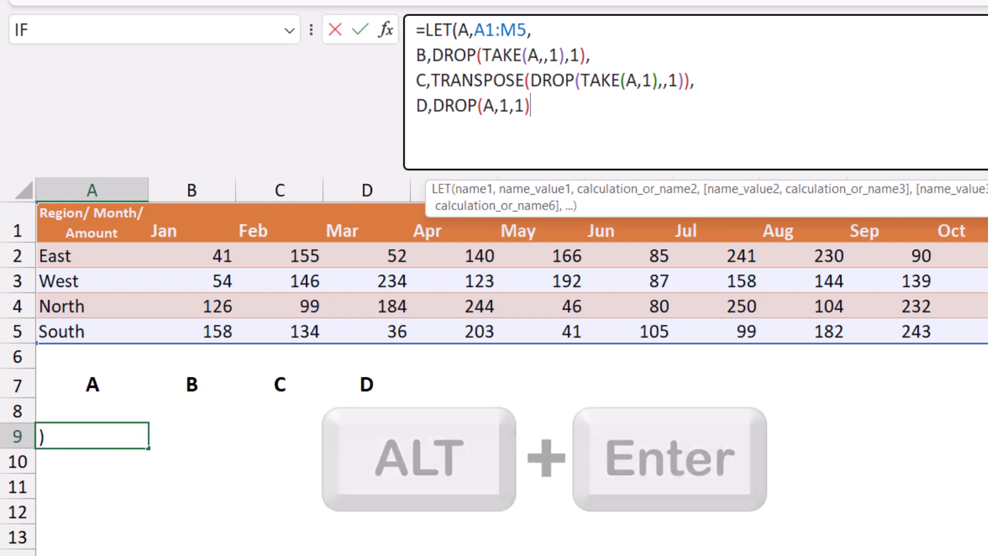
pyautogui.write(',')
pyautogui.hotkey('alt', 'Return')
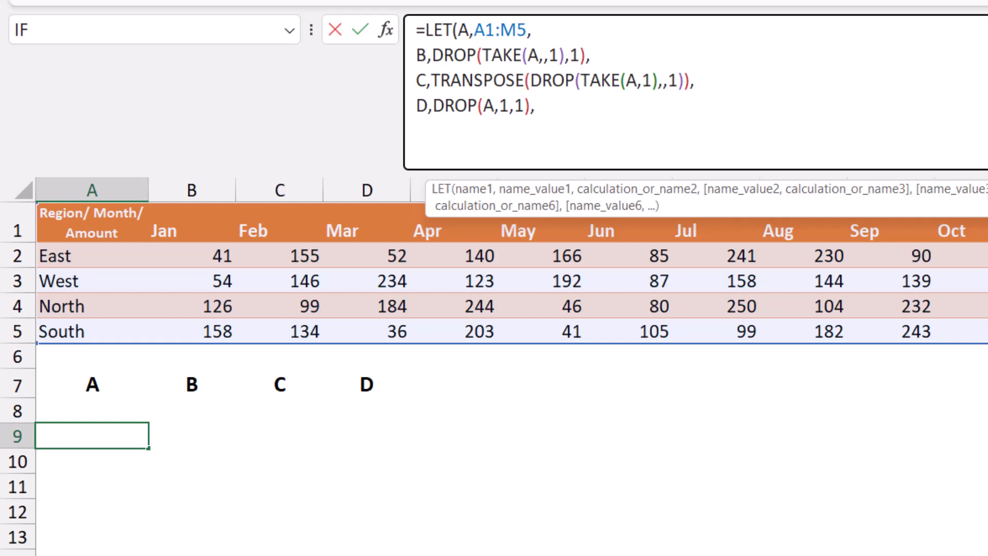
# - Define E on the fifth line of the LET formula as COUNTA(B), followed by a comma and line break
pyautogui.write('E')
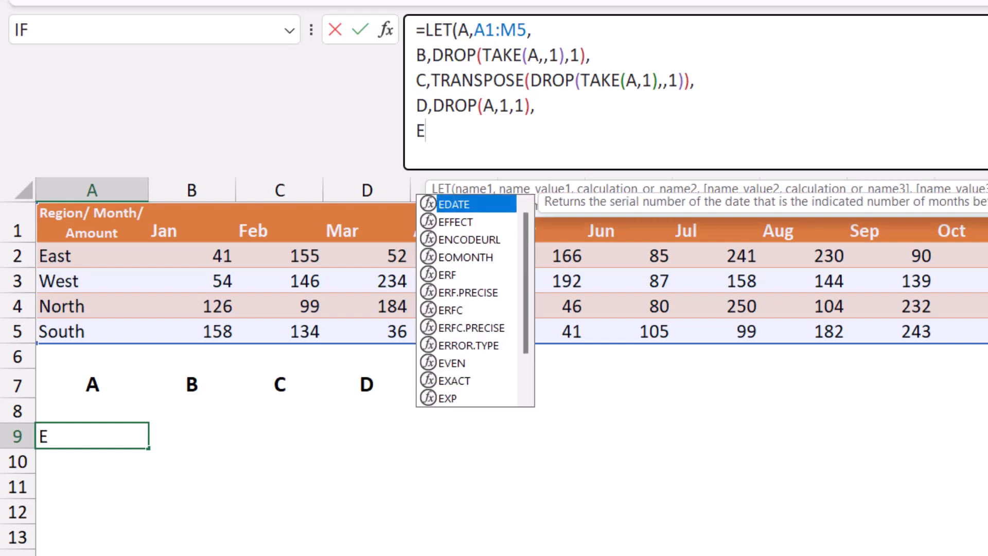
pyautogui.write(',')
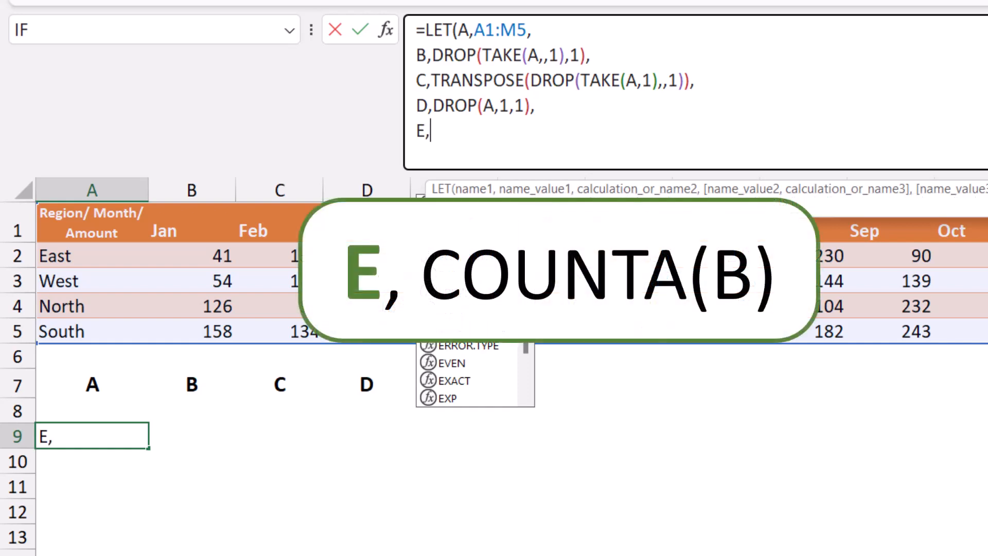
pyautogui.write('Count')
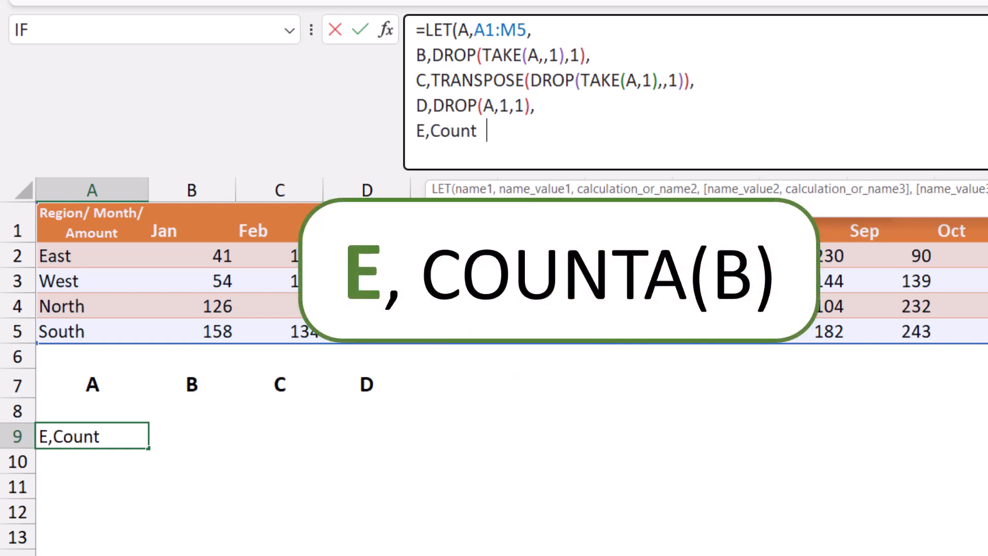
pyautogui.press('BackSpace')
pyautogui.write('a')
pyautogui.press('Tab')
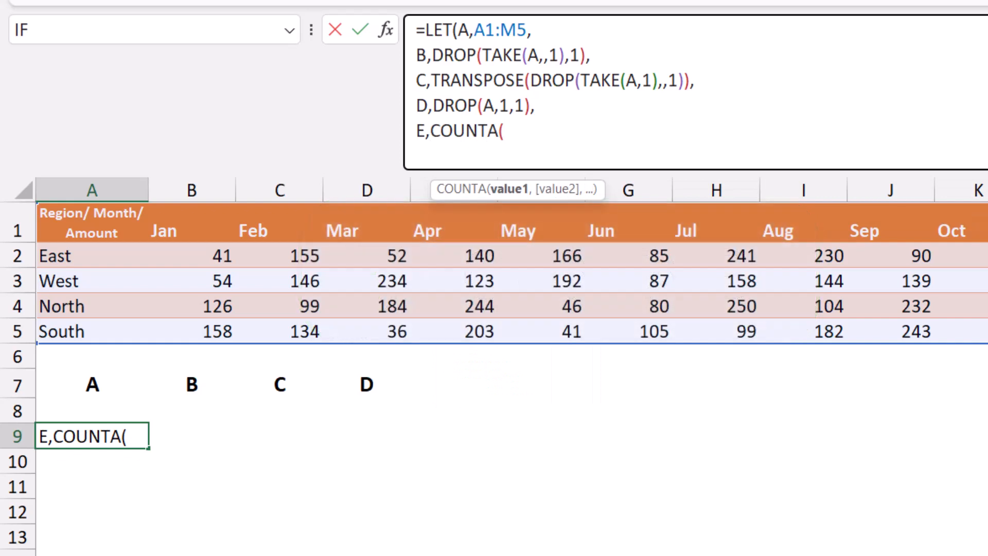
pyautogui.write('B)')
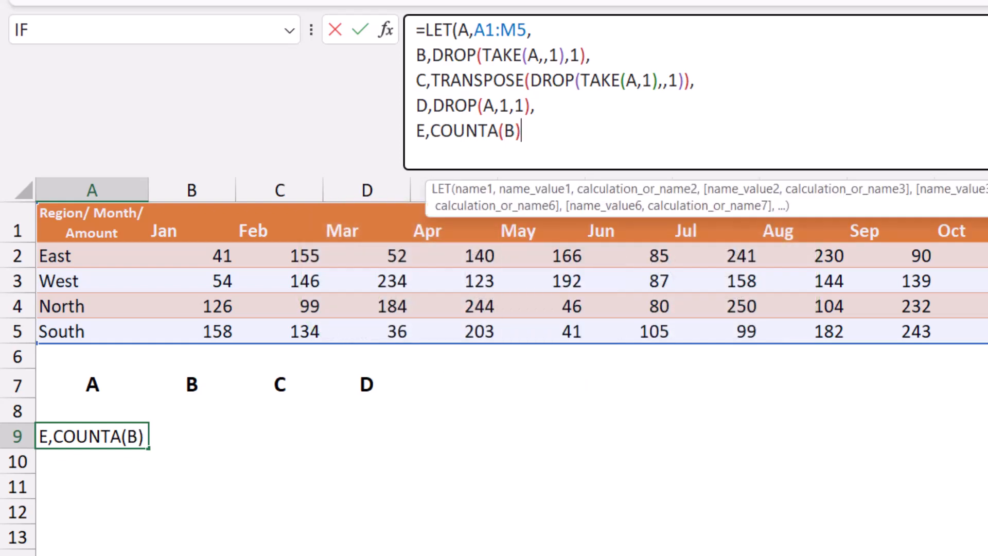
pyautogui.write(', ')
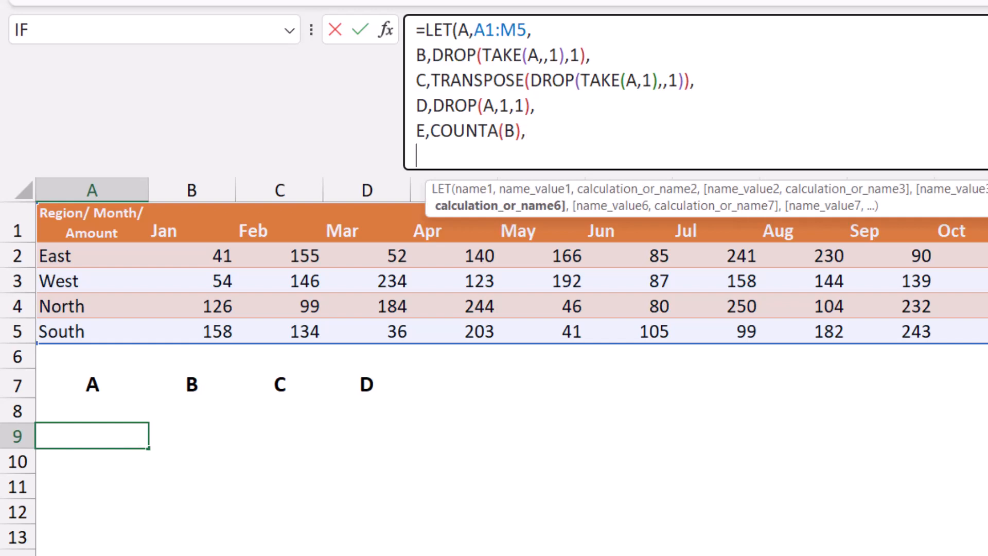
# - Define F on the sixth line of the LET formula as COUNTA(C), followed by a comma and line break
pyautogui.write('F')
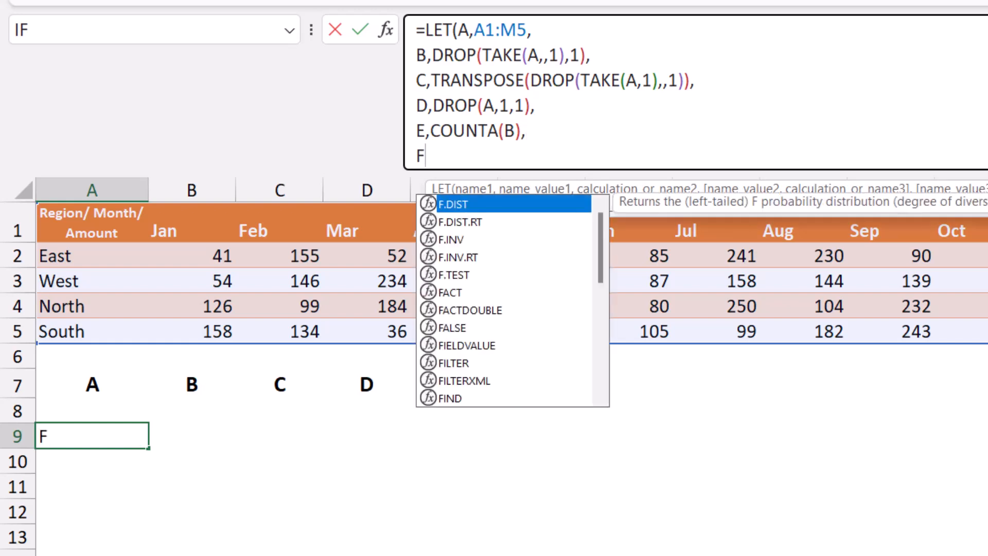
pyautogui.write(',')
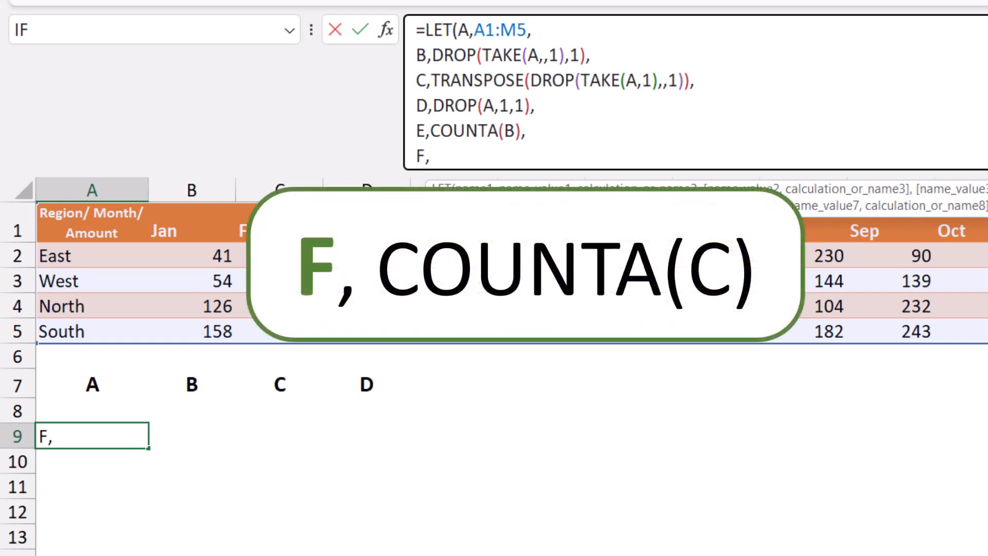
pyautogui.write('Counta')
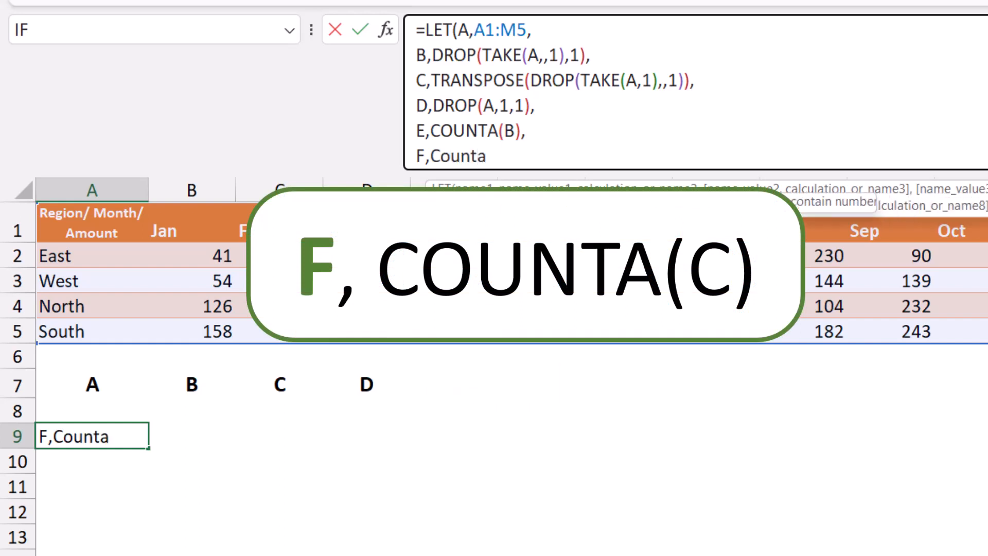
pyautogui.press('Tab')
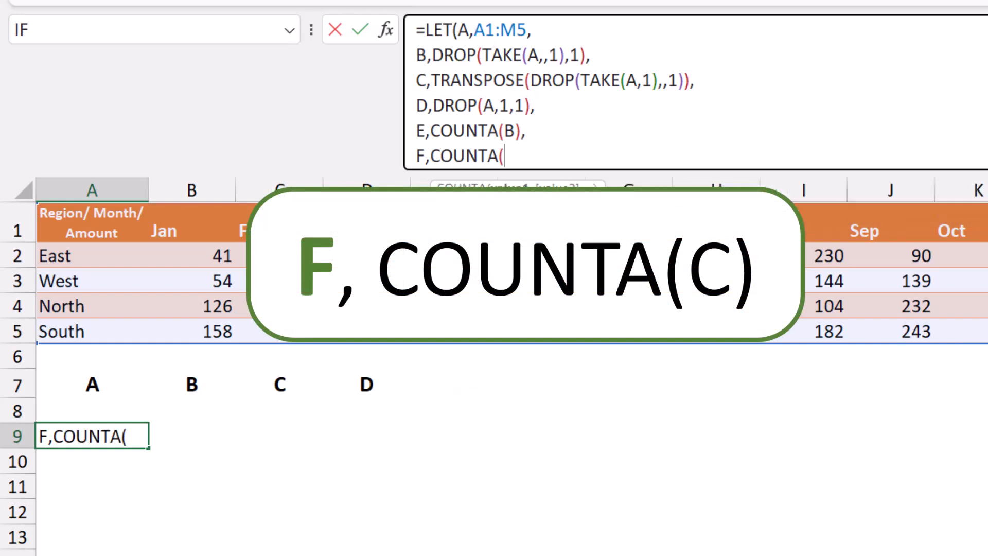
pyautogui.write('C')
pyautogui.write('),')
pyautogui.hotkey('alt', 'Return')
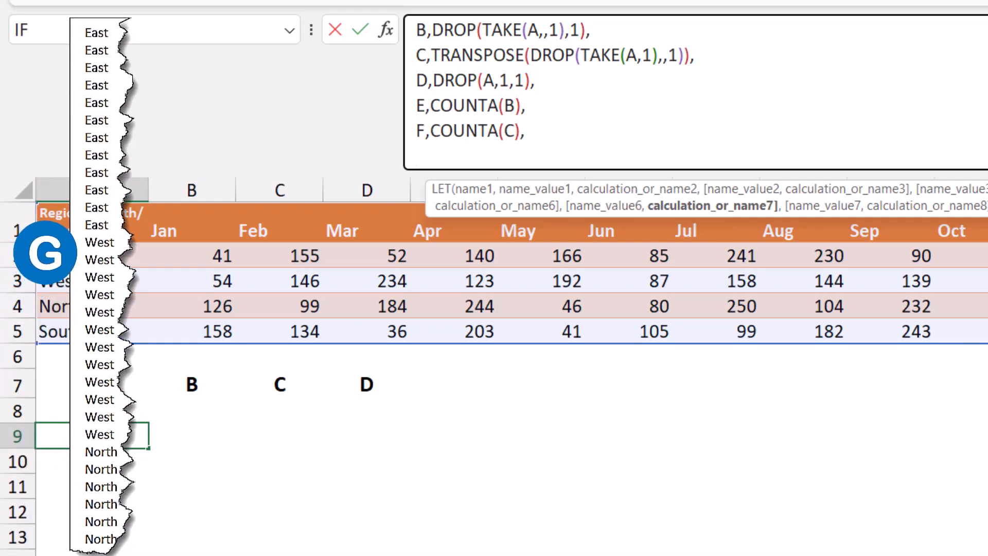
# - Define G on the seventh line of the LET formula as TOCOL(IF(SEQUENCE(,F),B),,0), followed by a comma and line break
pyautogui.write('G,')
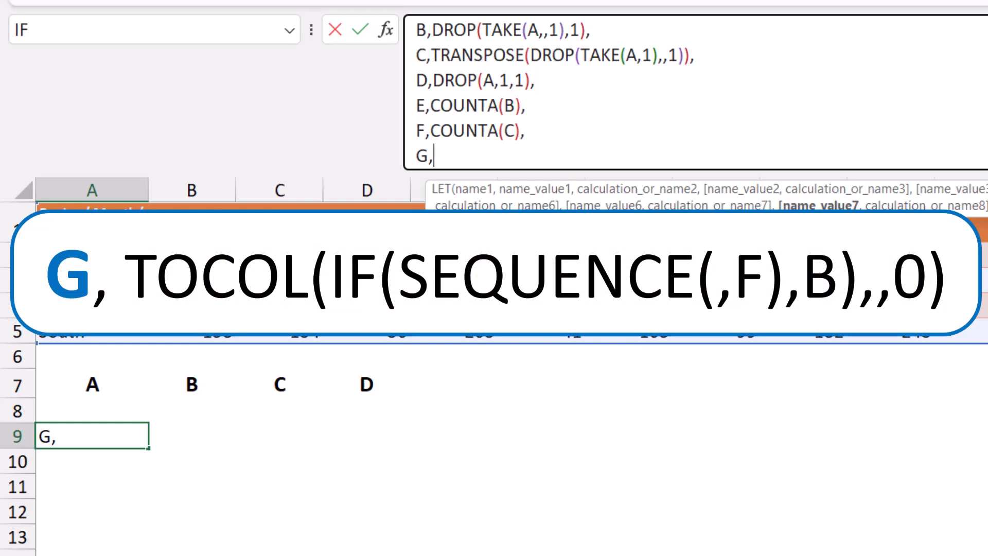
pyautogui.write('TOCOL(')
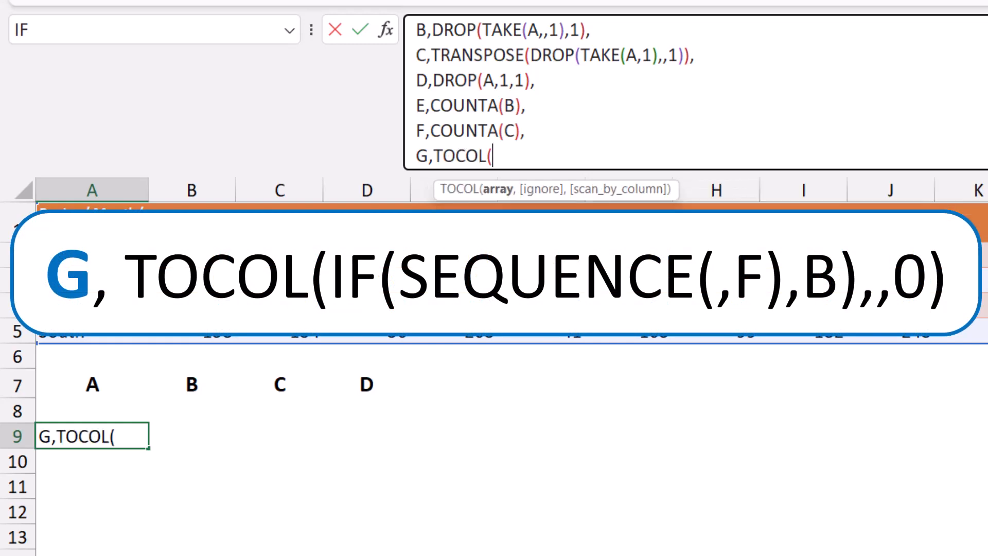
pyautogui.write('IF(Sequence(,F')
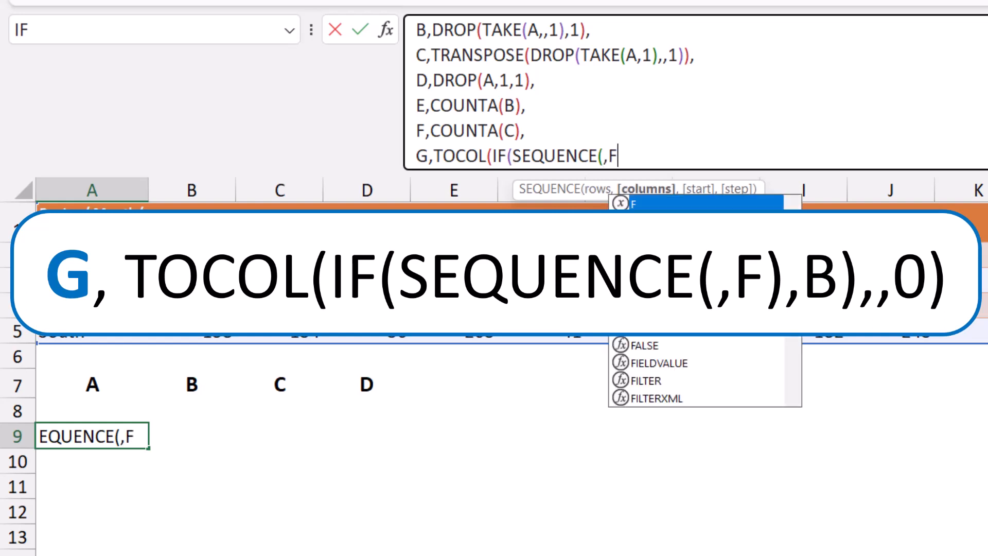
pyautogui.write(')')
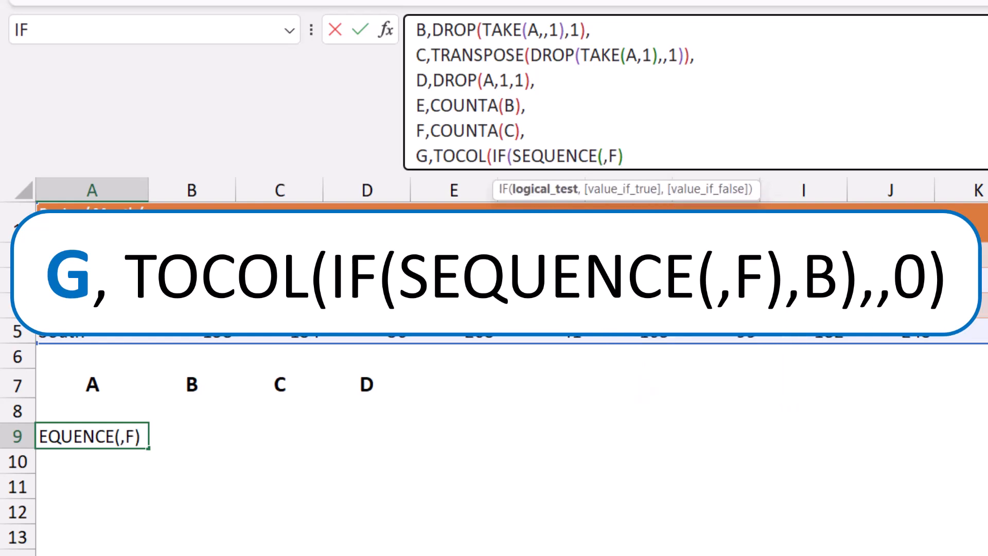
pyautogui.write(',')
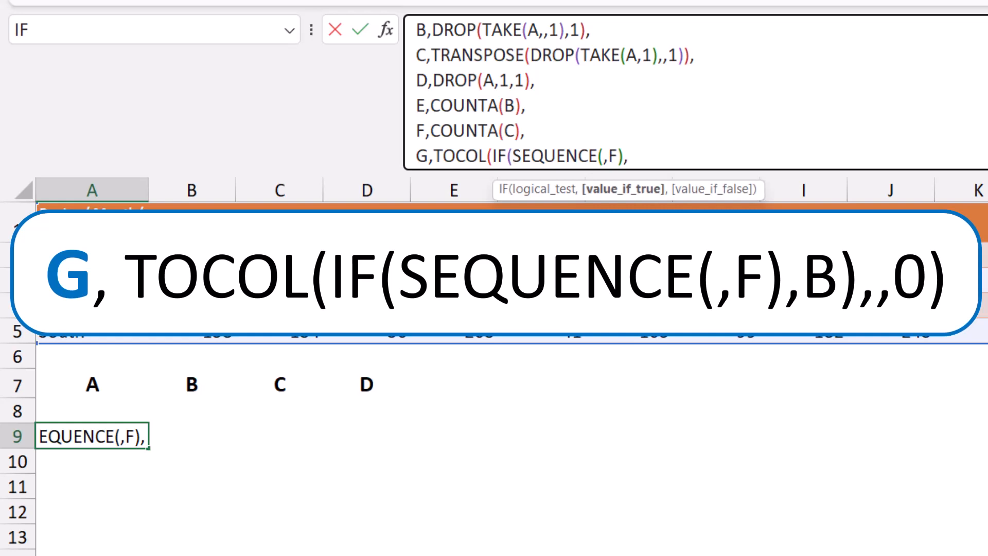
pyautogui.write('B')
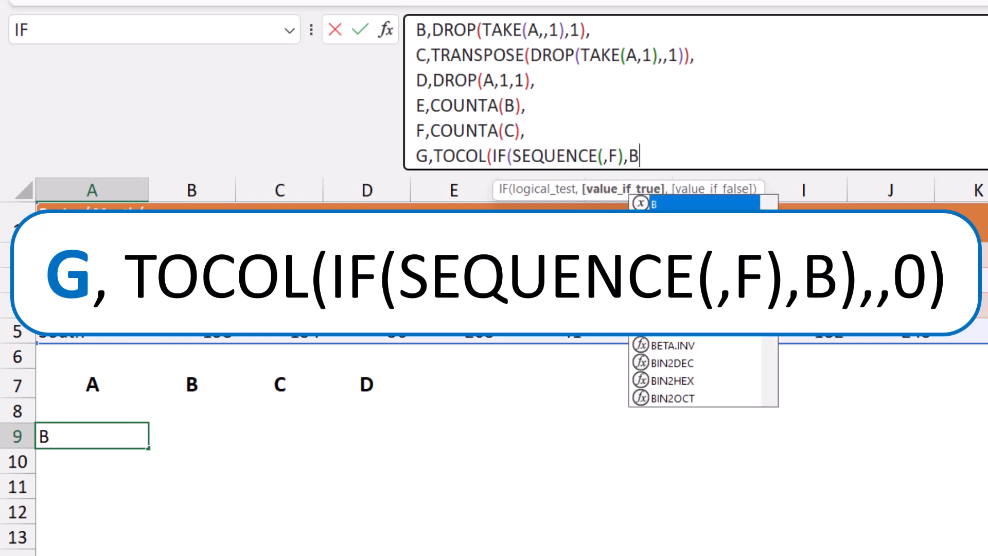
pyautogui.write(')')
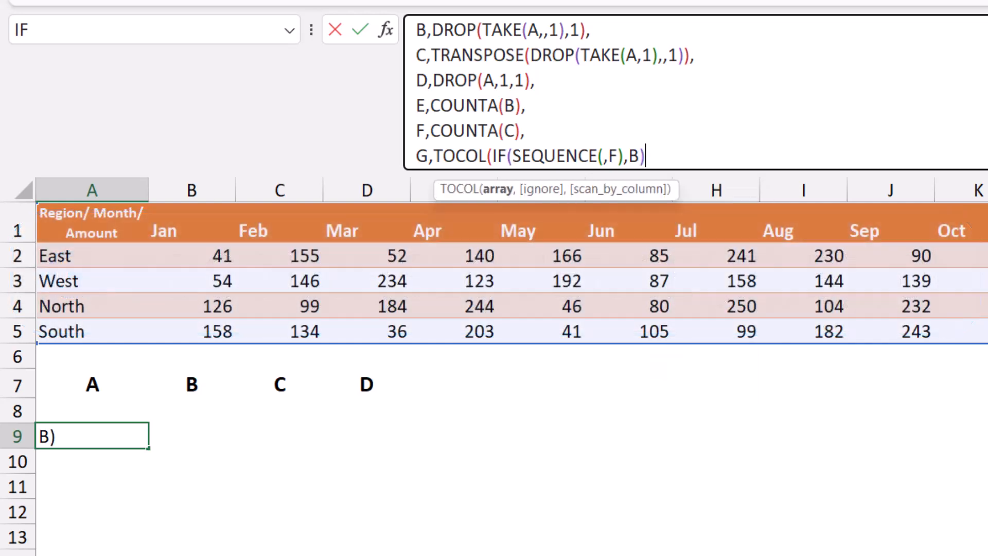
pyautogui.write(',')
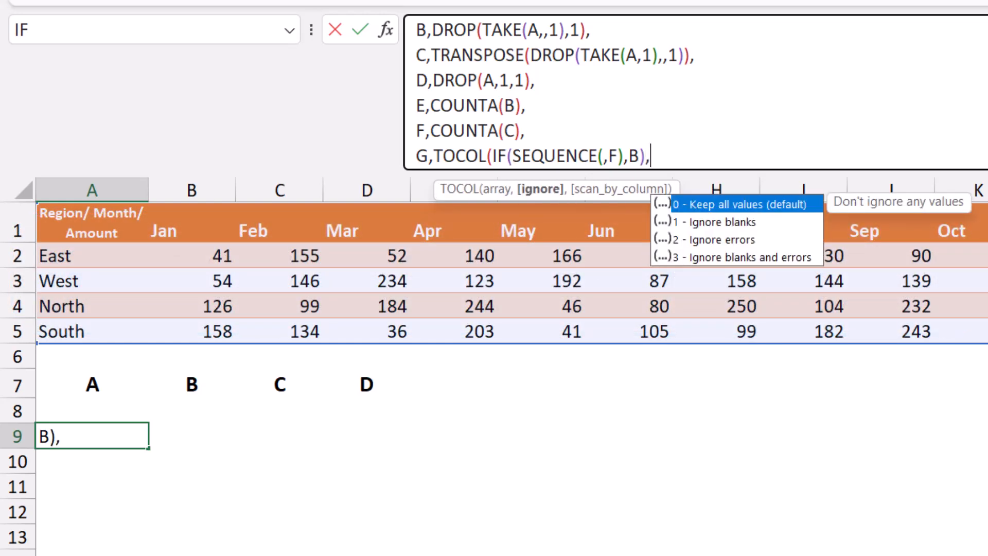
pyautogui.write(',')
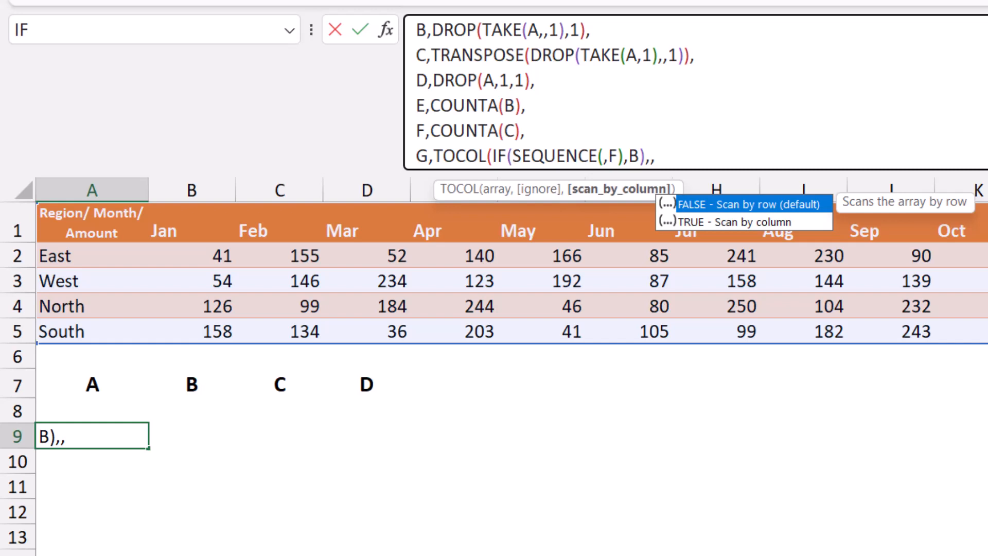
pyautogui.write('0)')
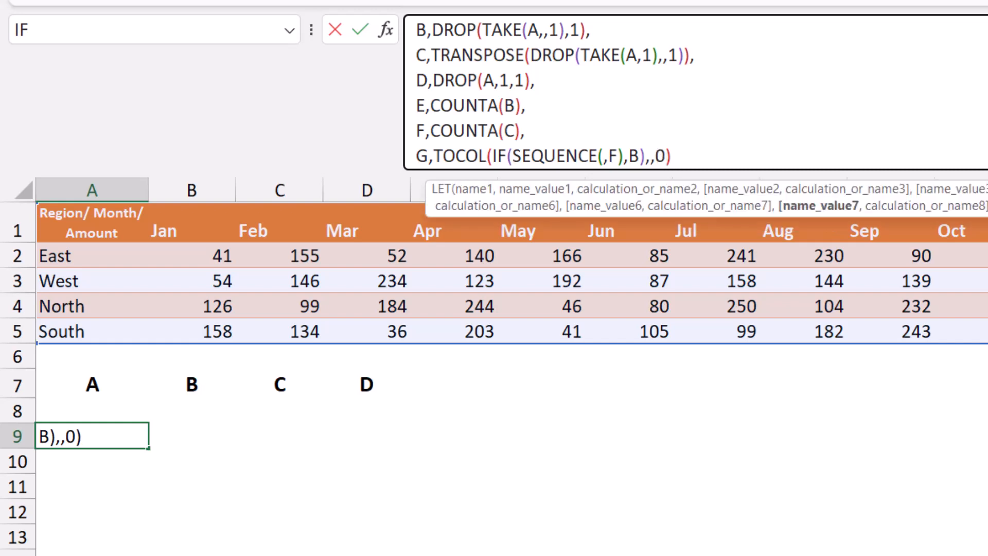
pyautogui.write(',')
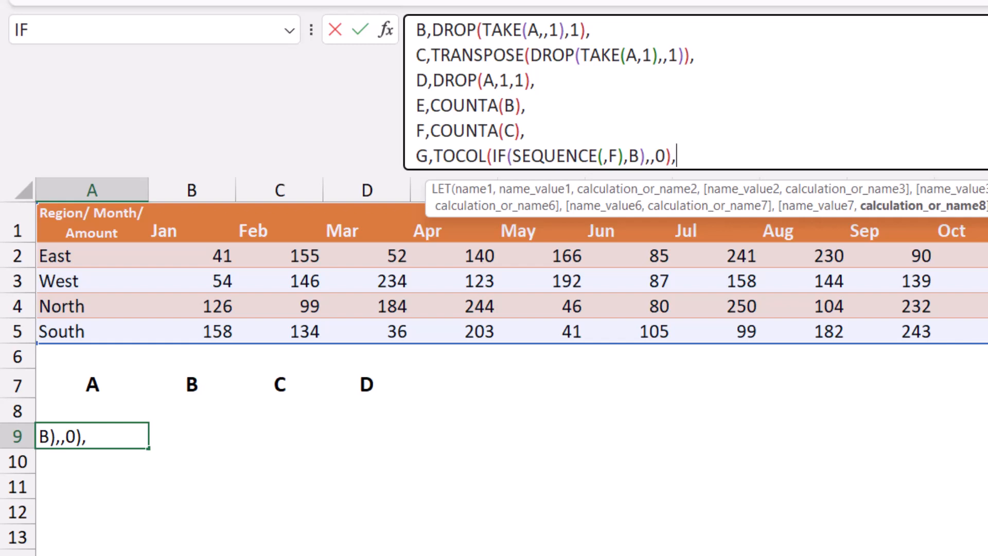
pyautogui.hotkey('alt', 'Return')
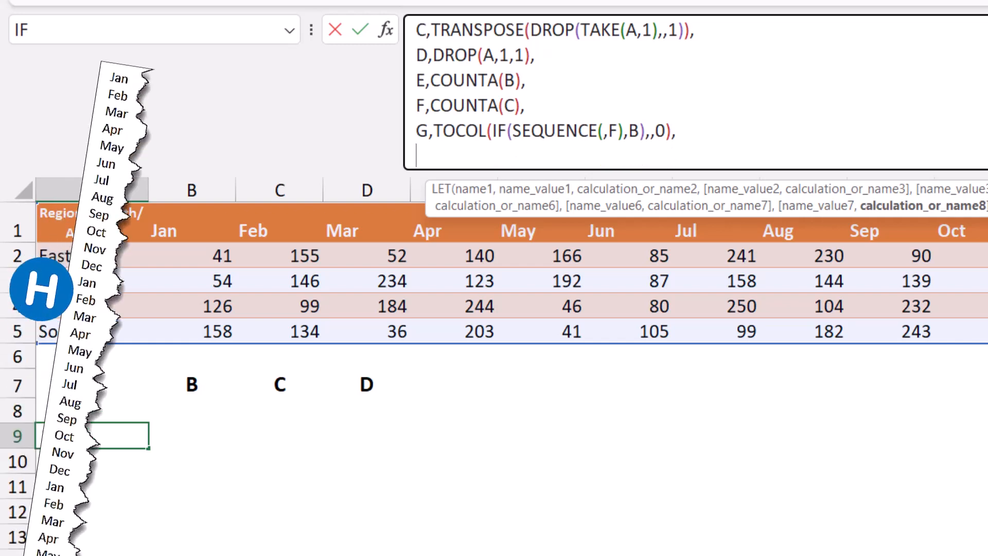
# - Define H on the eighth line of the LET formula as TOCOL(IF(SEQUENCE(,E),C),,1), followed by a comma
pyautogui.write('H,')
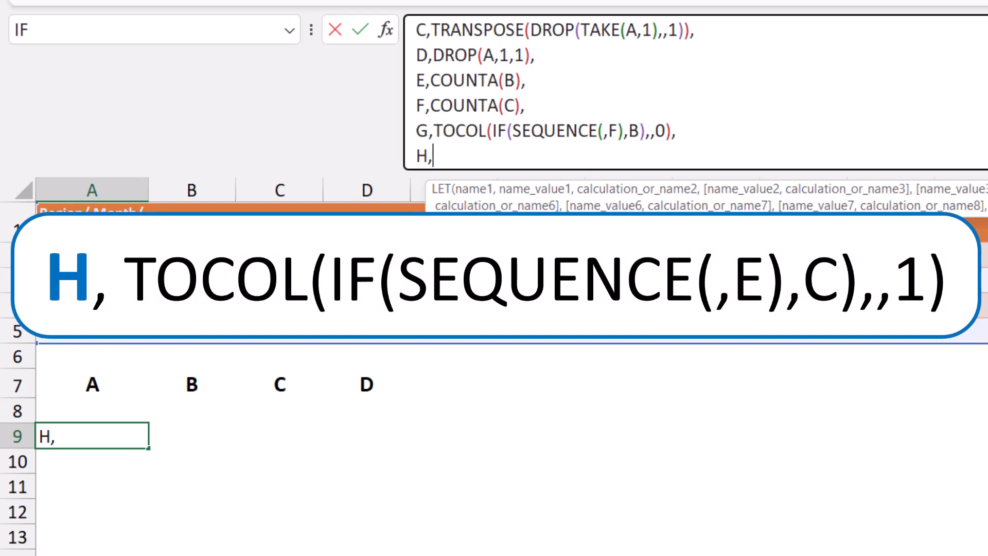
pyautogui.write('Tocol')
pyautogui.press('Tab')
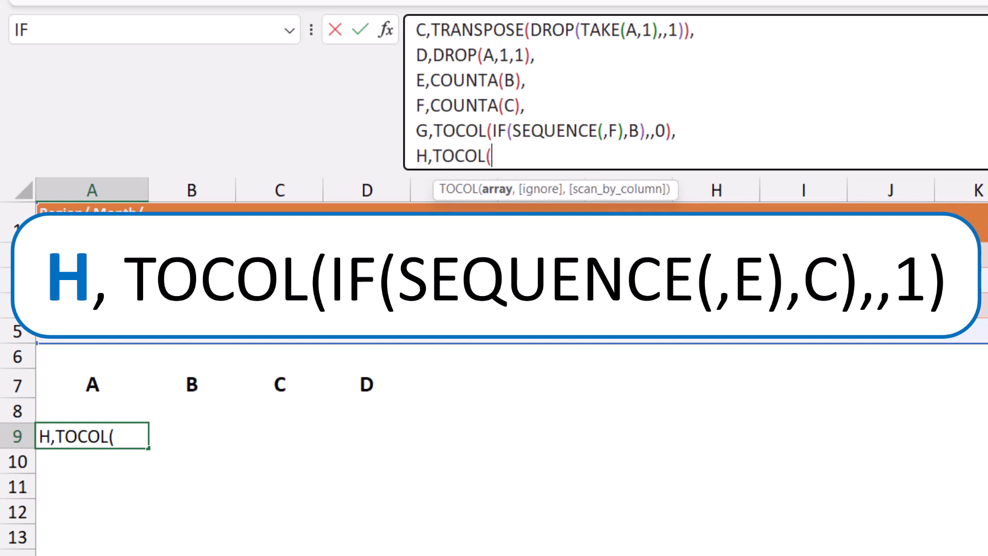
pyautogui.write('If')
pyautogui.press('Tab')
pyautogui.write('Seq')
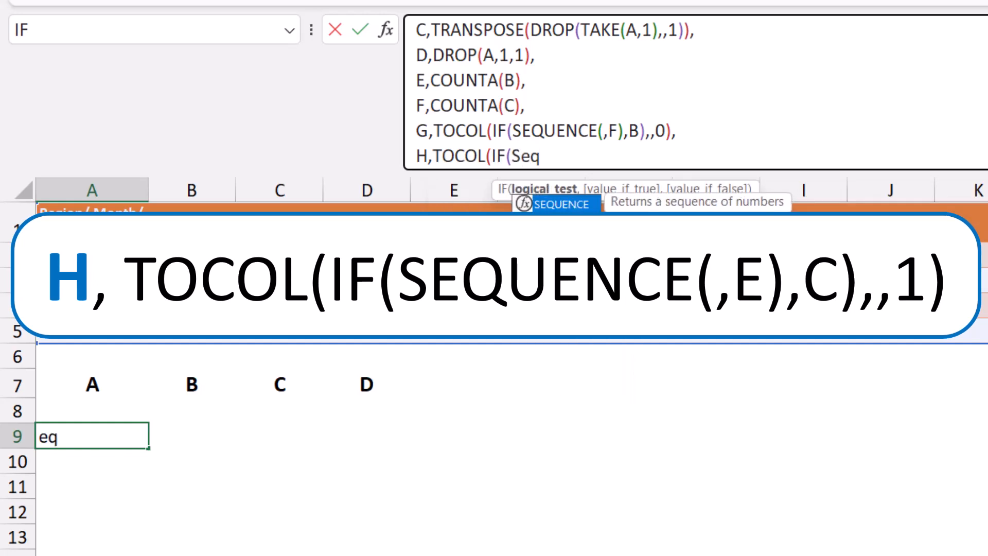
pyautogui.press('Tab')
pyautogui.write(',E')
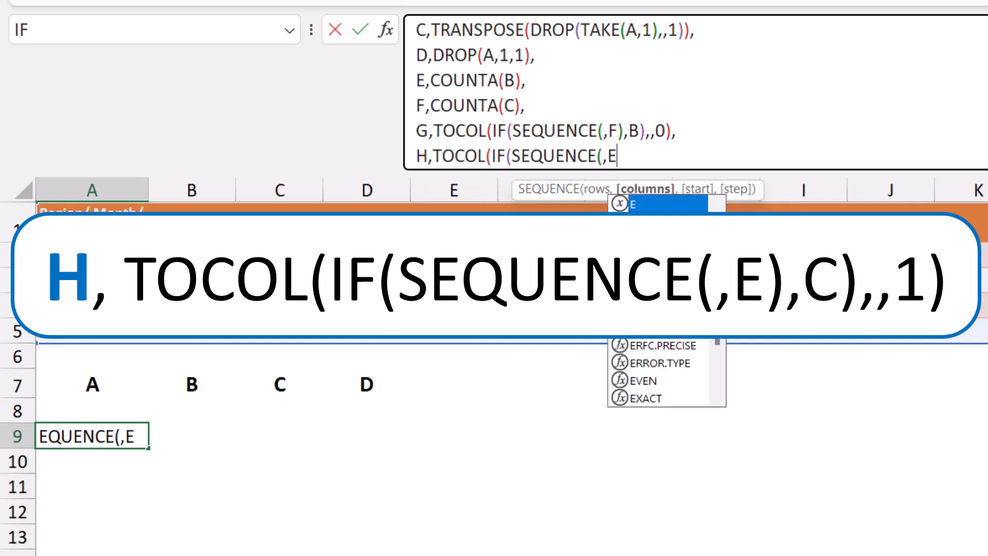
pyautogui.write(')')
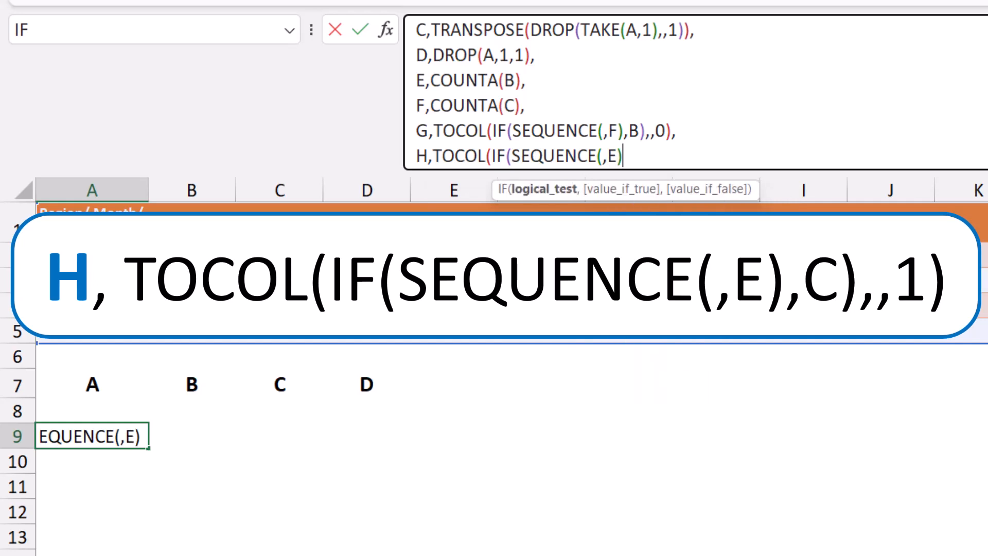
pyautogui.write(',')
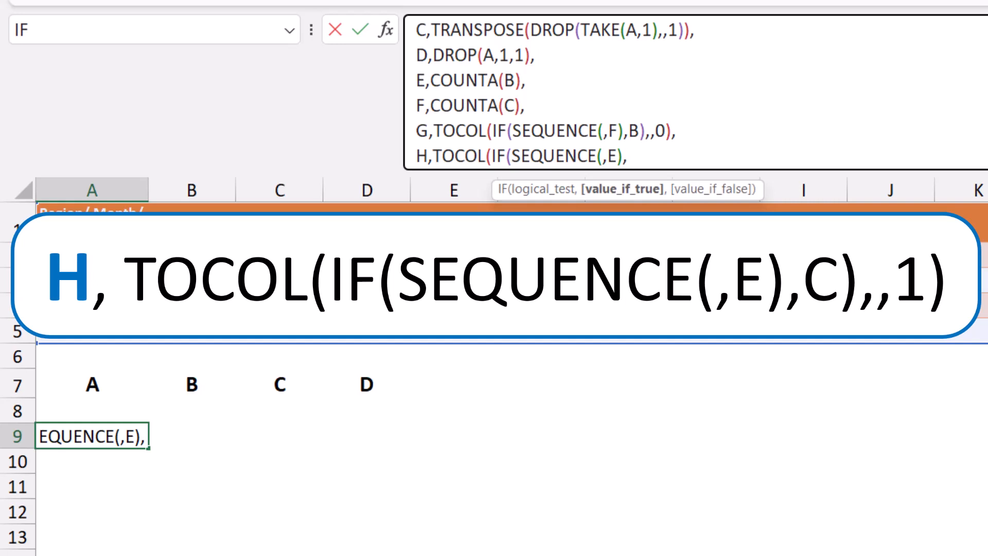
pyautogui.write('C')
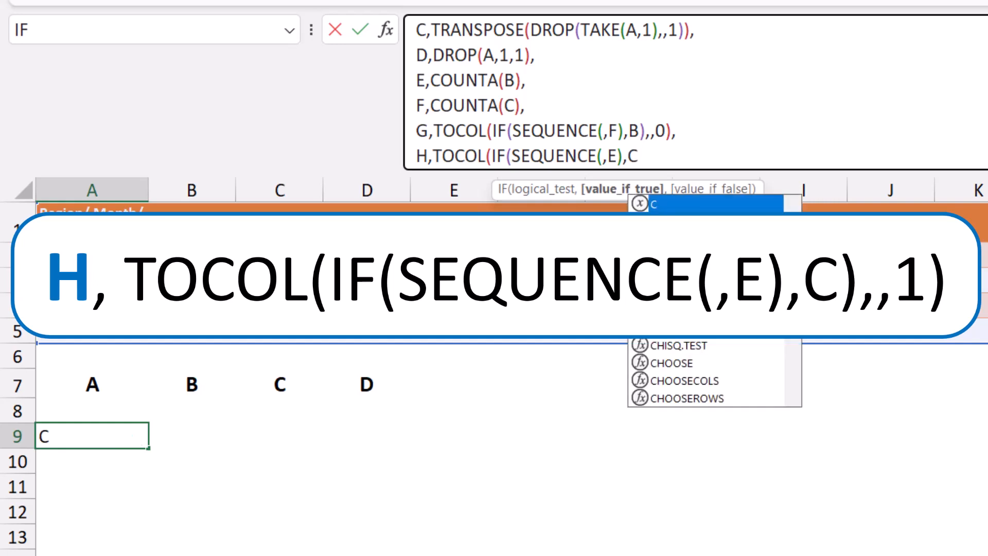
pyautogui.write(')')
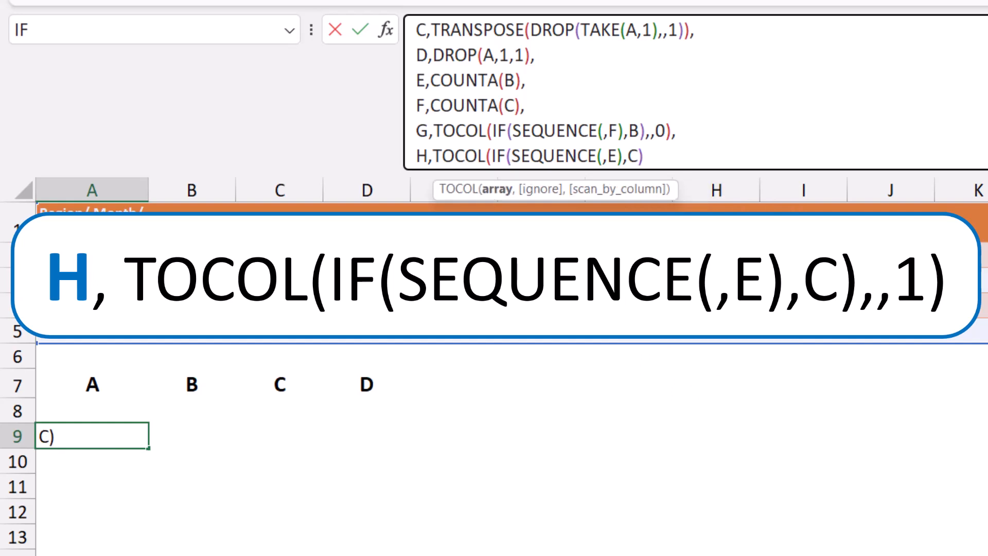
pyautogui.write(',')
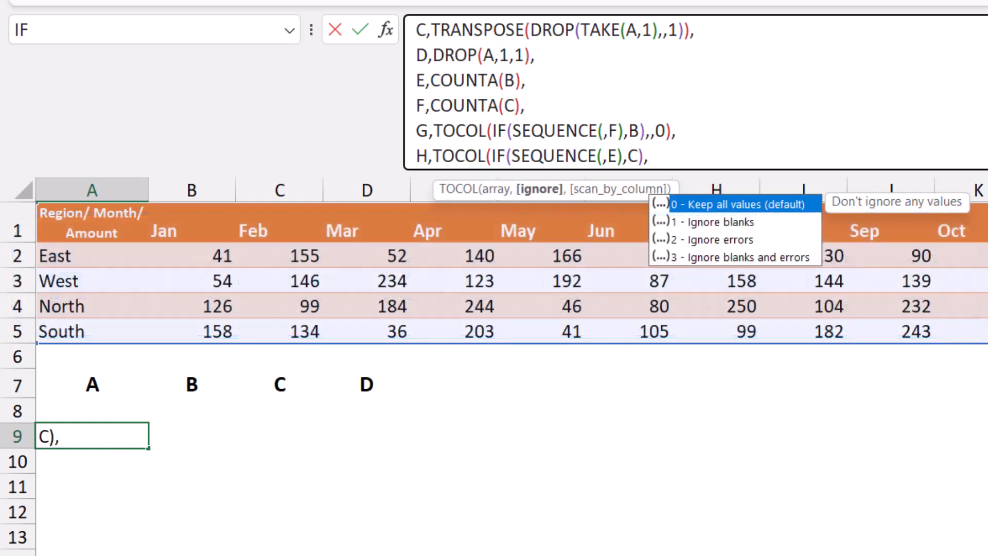
pyautogui.write(',')
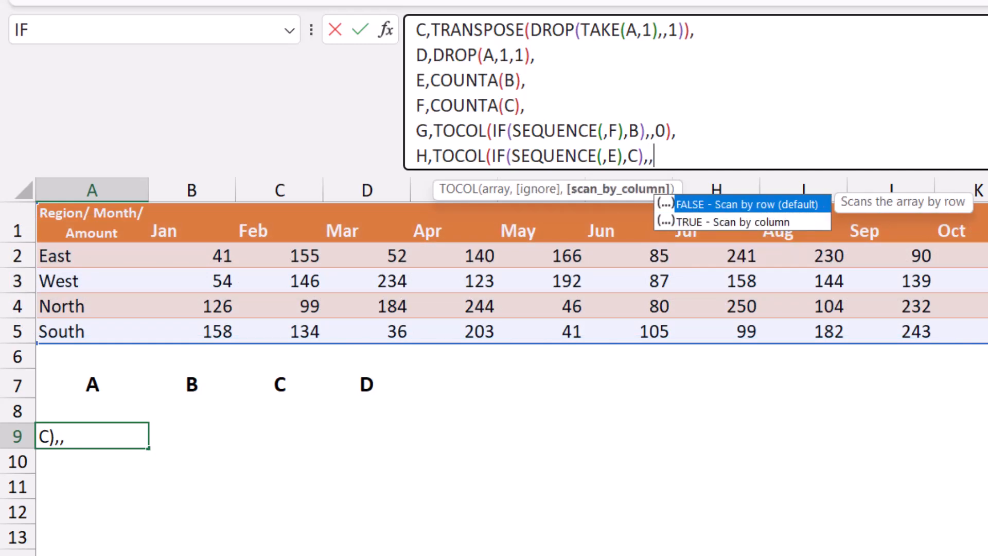
pyautogui.write('1)')
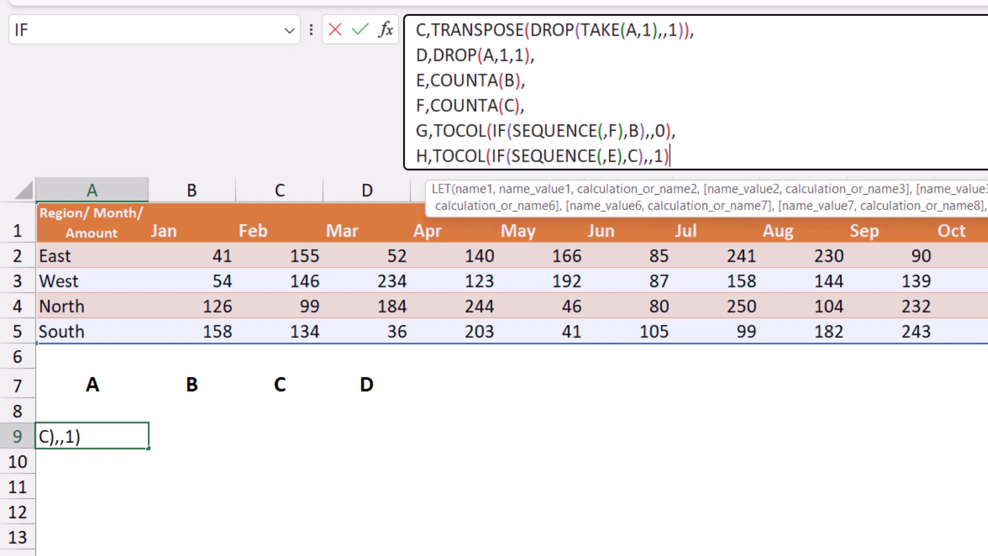
pyautogui.write(',')
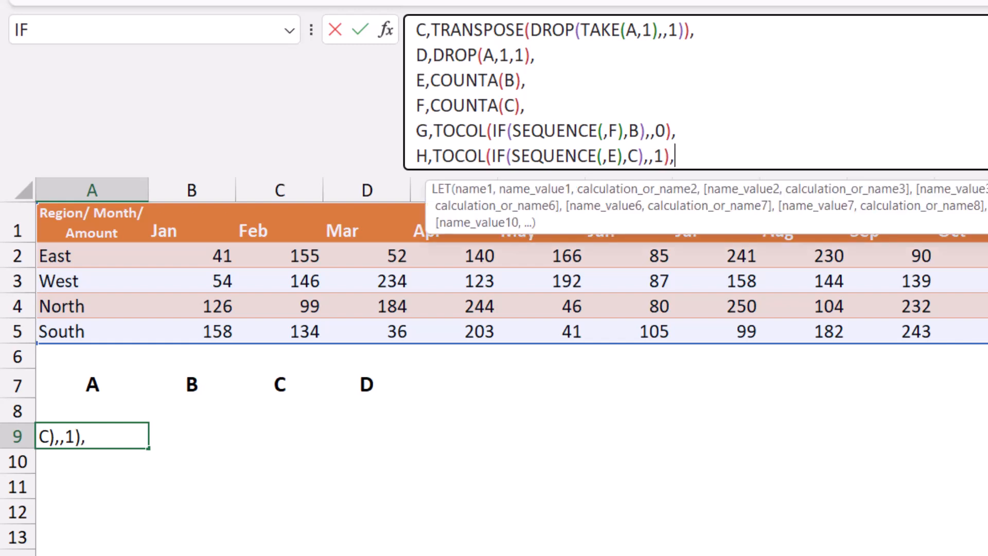
# - Define I on the ninth line of the LET formula as TOCOL(D), followed by a comma and line break
pyautogui.hotkey('alt', 'Return')
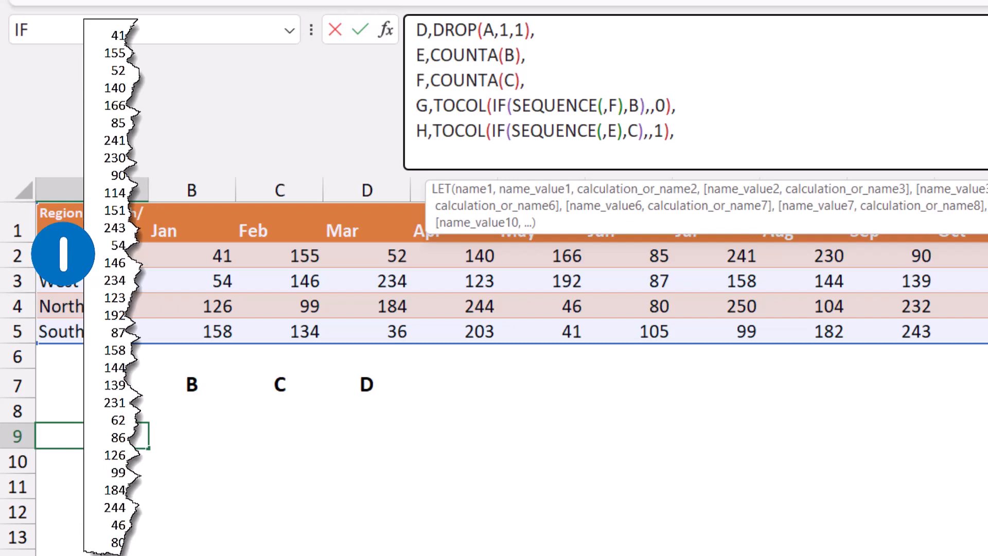
pyautogui.write('I,')
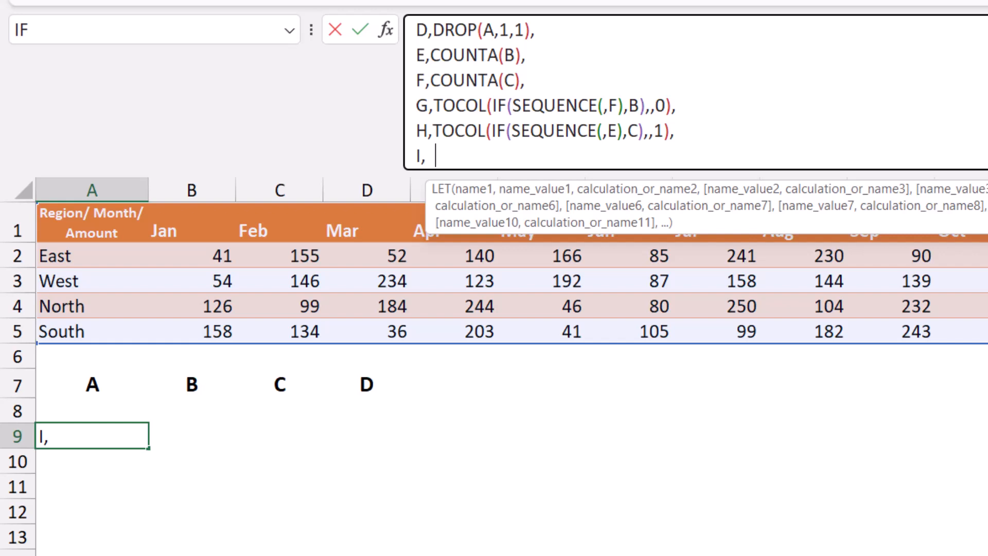
pyautogui.press('BackSpace')
pyautogui.write('Tocol')
pyautogui.press('Tab')
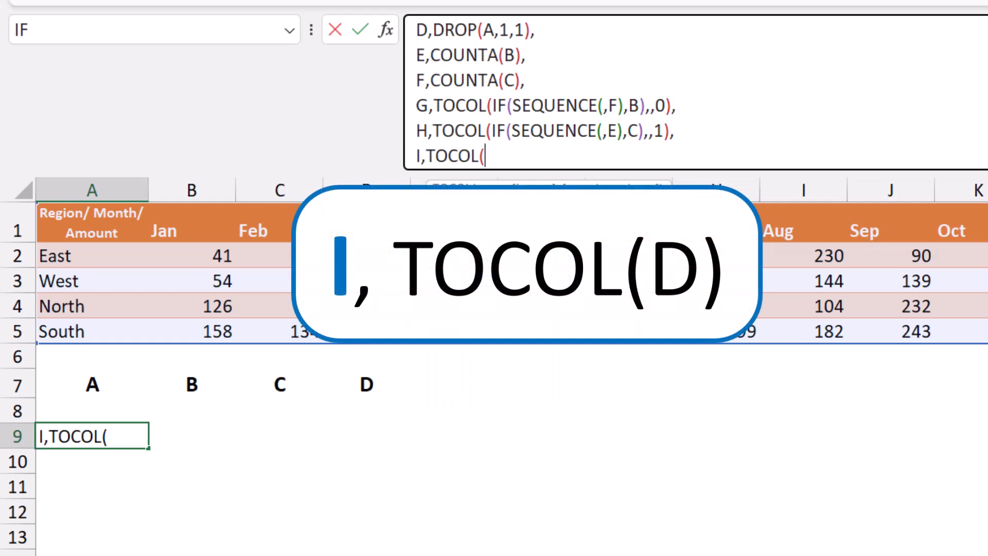
pyautogui.write('D')
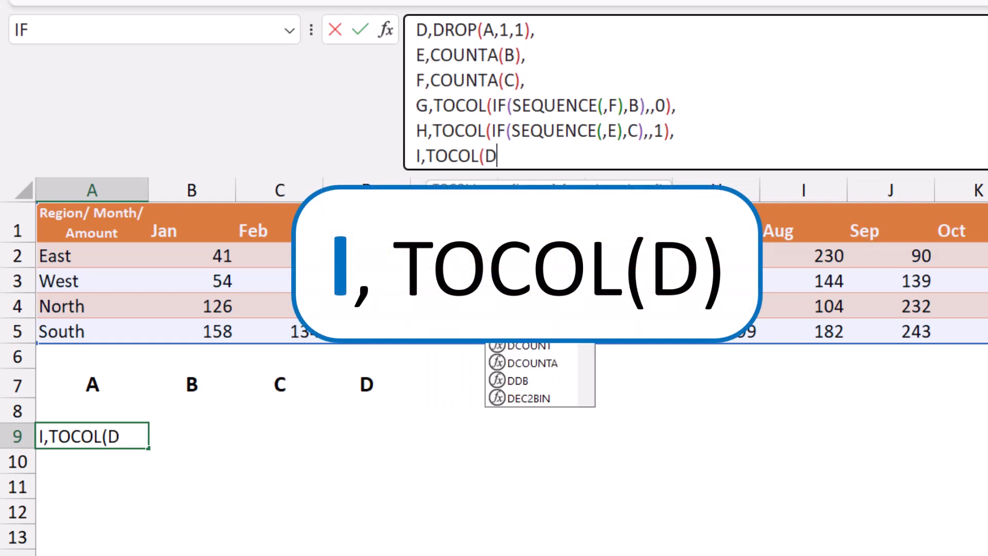
pyautogui.write(')')
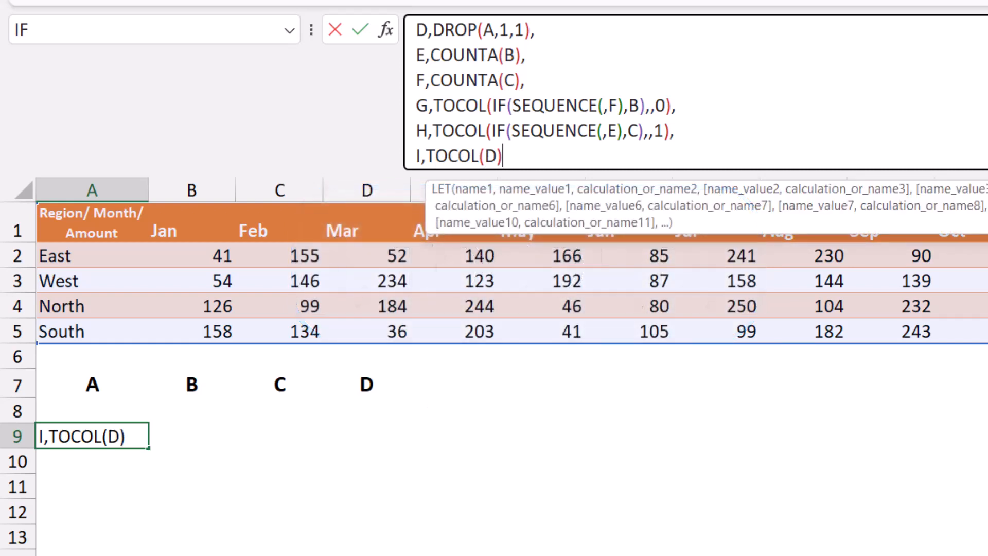
pyautogui.write(',')
pyautogui.hotkey('alt', 'Return')
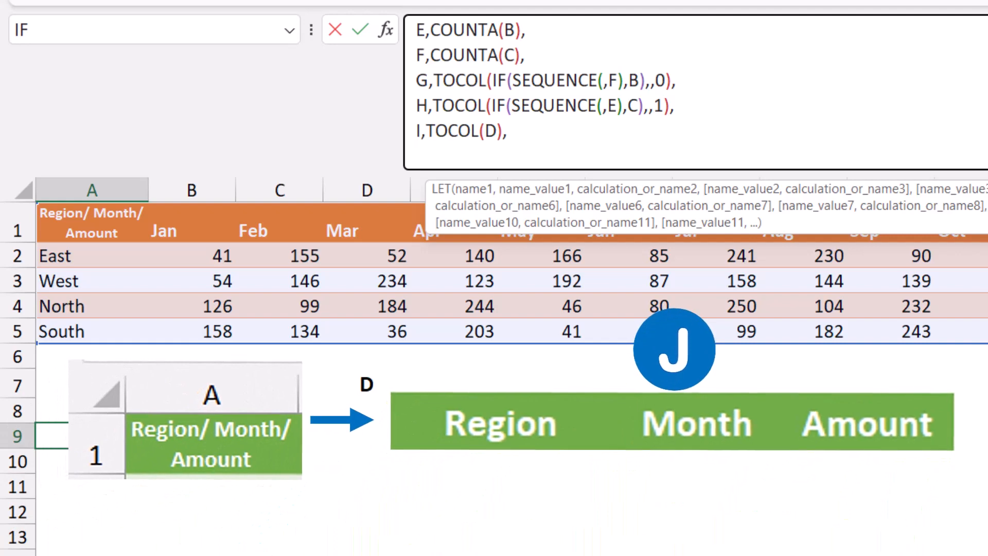
# - Define J on the tenth line of the LET formula as TEXTSPLIT(TAKE(A,1,1),"/ "), with a space after the slash, followed by a comma
pyautogui.write('J,')
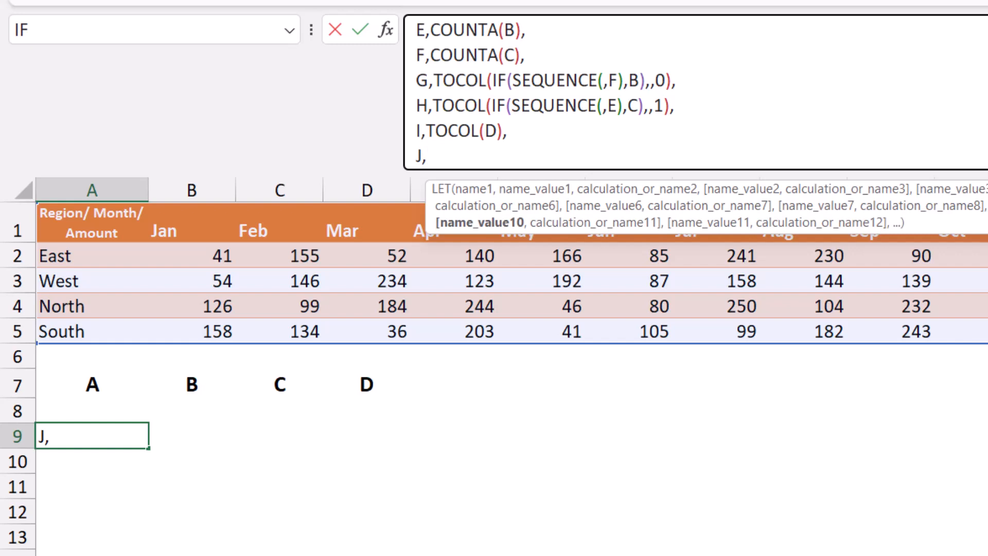
pyautogui.write('te')
pyautogui.press('Tab')
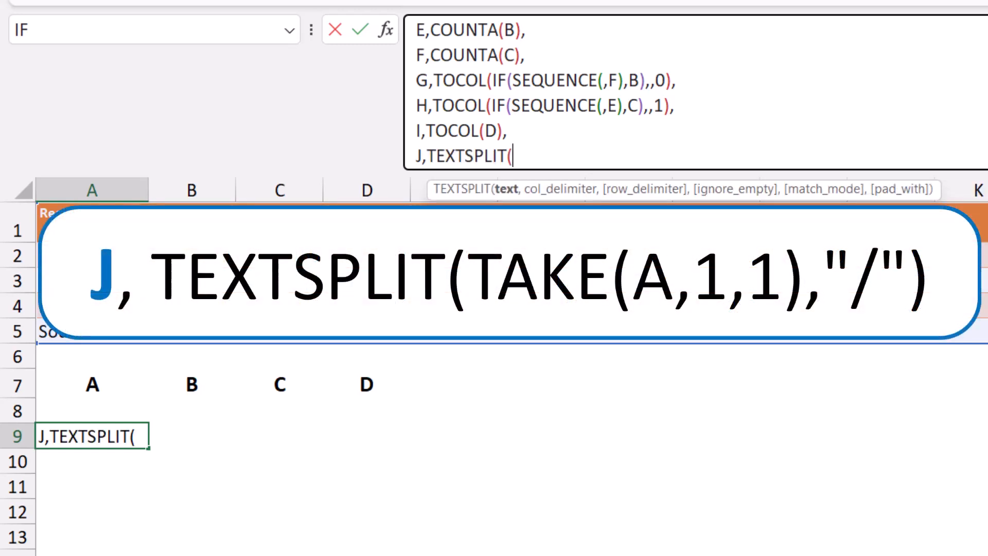
pyautogui.write('Take')
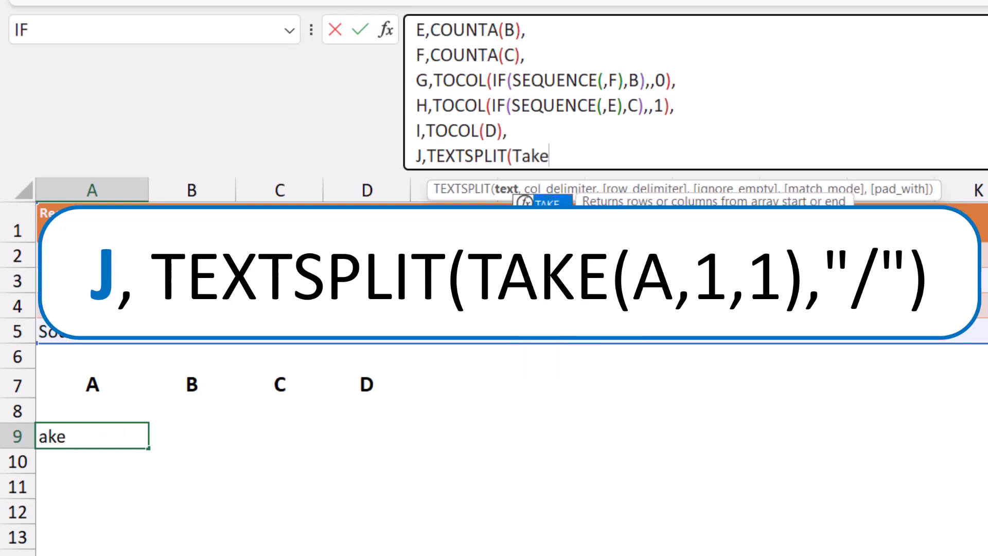
pyautogui.write('(')
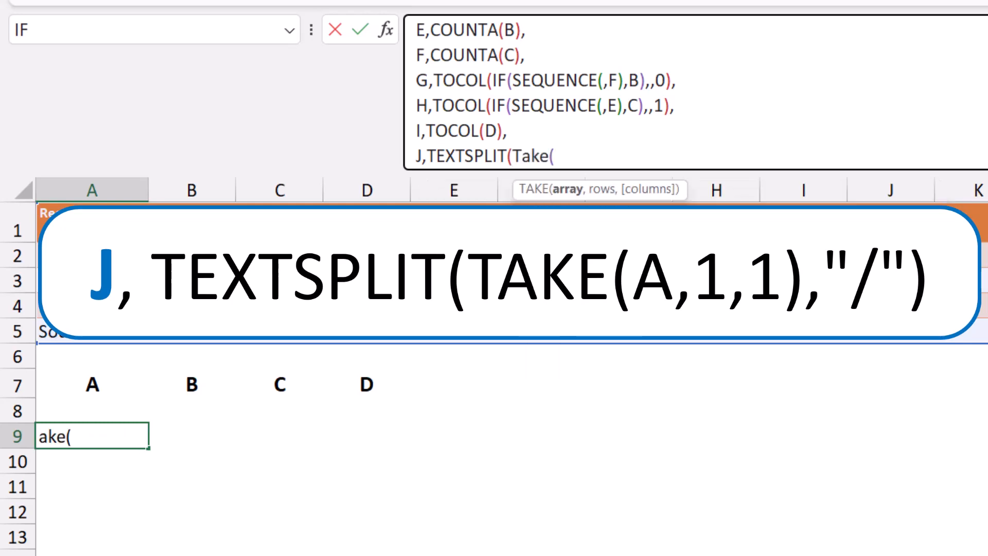
pyautogui.write('A')
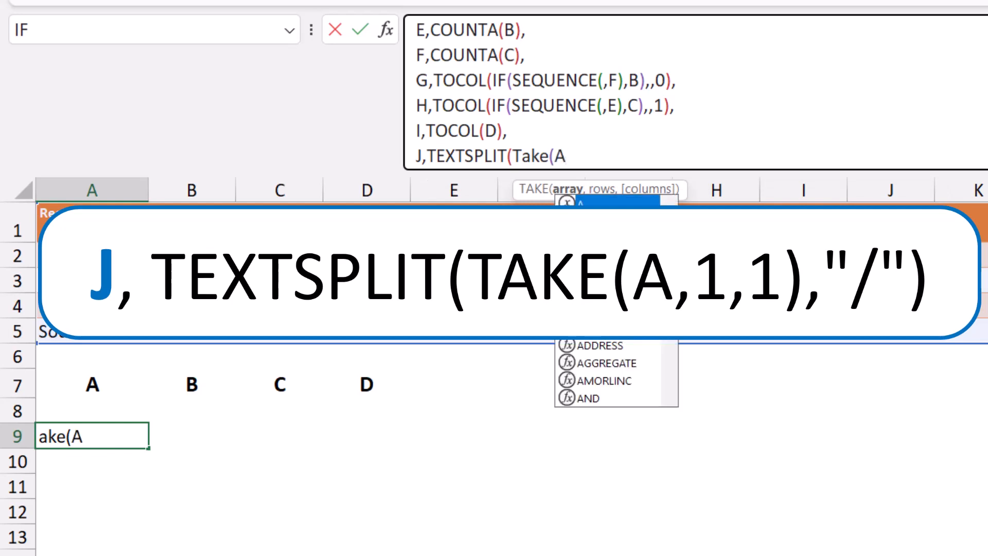
pyautogui.write(',1,1')
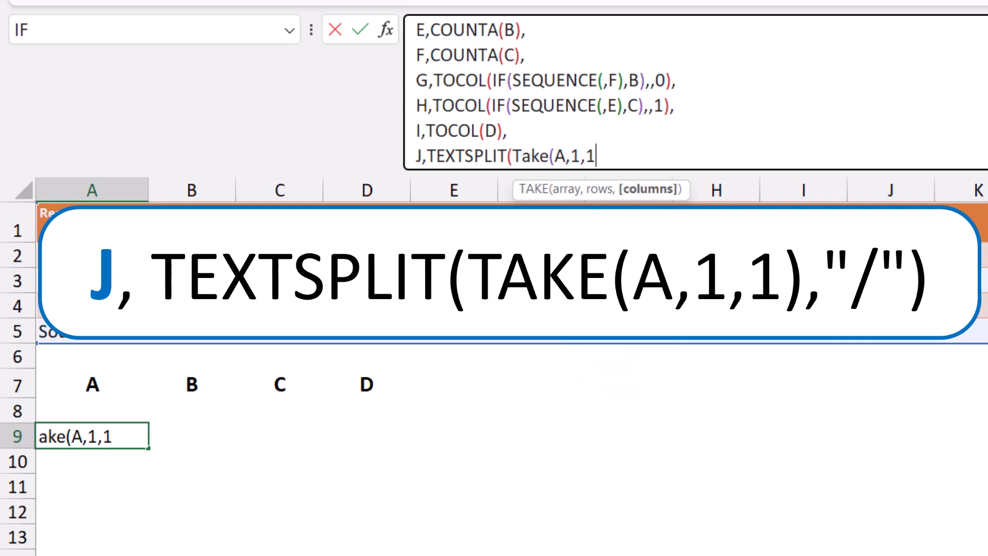
pyautogui.write(')')
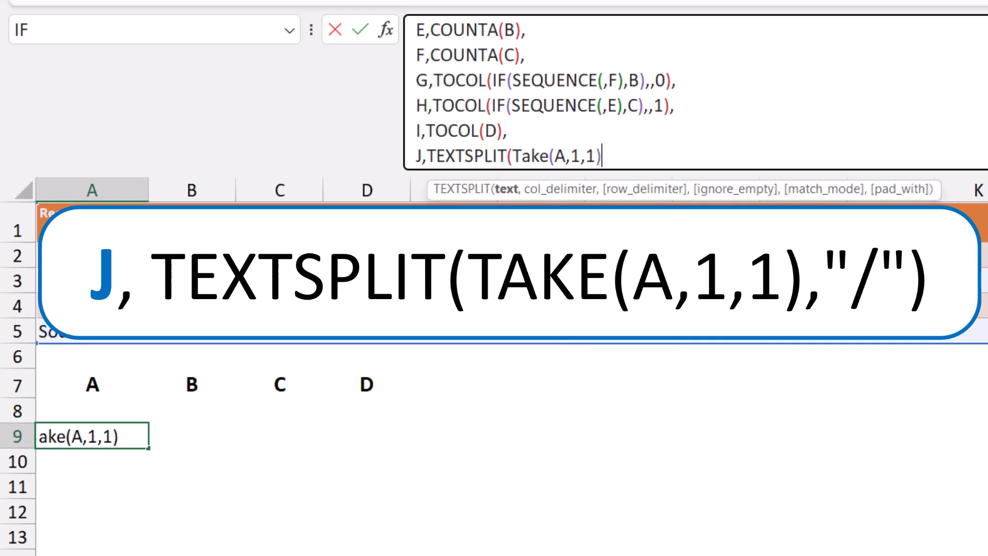
pyautogui.write(',')
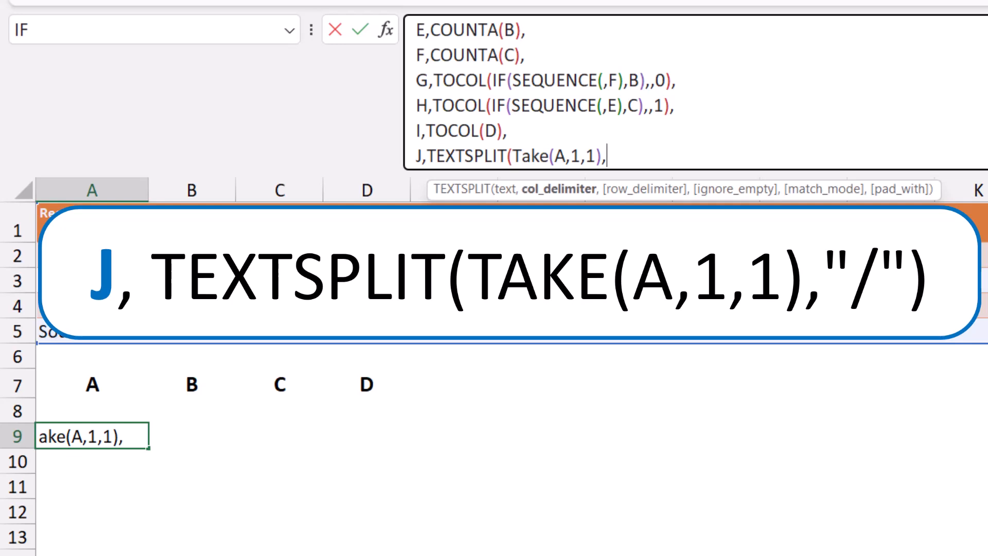
pyautogui.write("'")
pyautogui.write('/')
pyautogui.write('"')
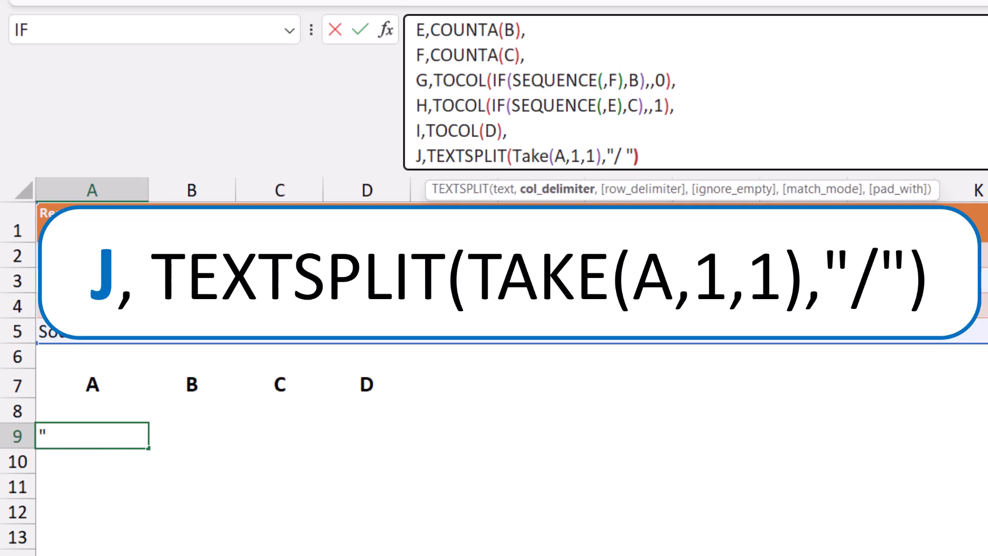
pyautogui.write(')')
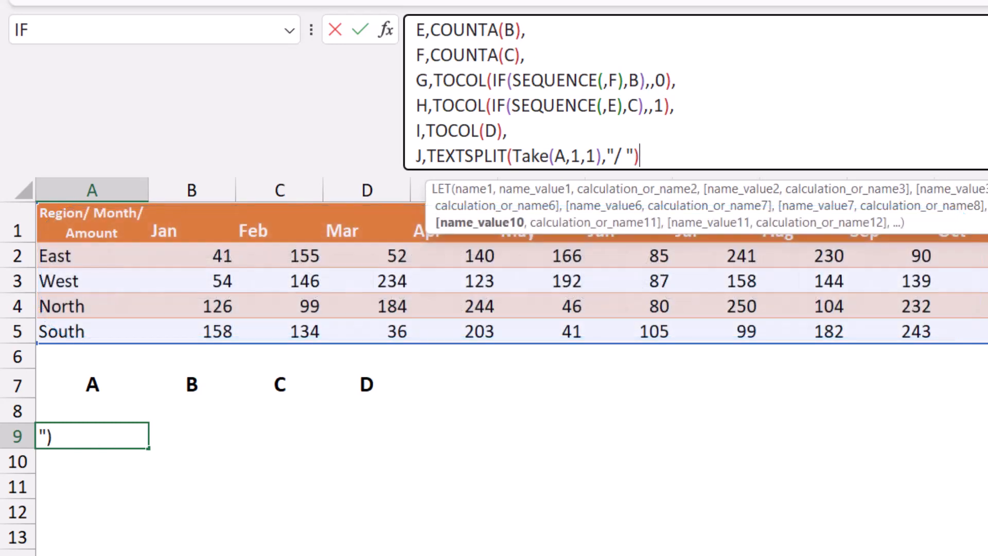
pyautogui.write(',')
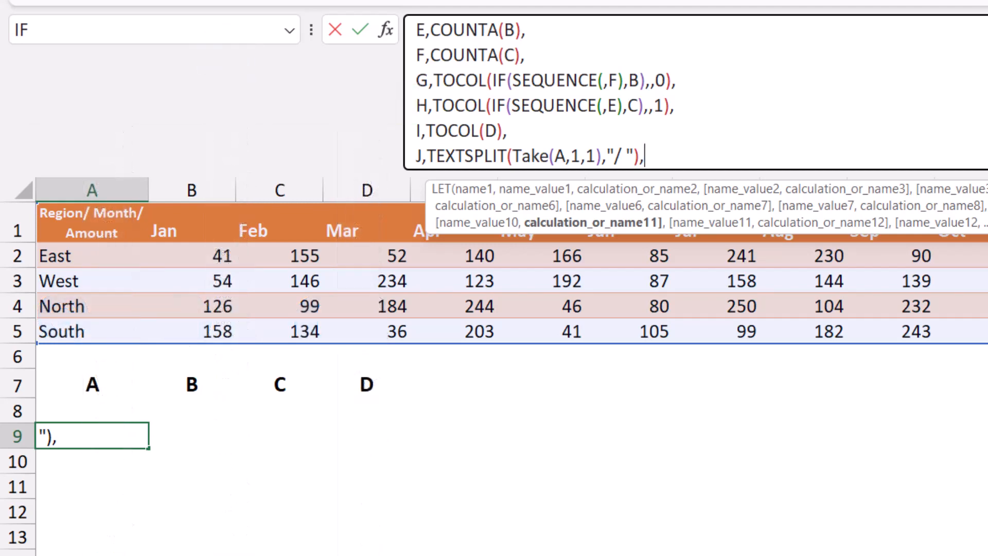
# - Begin the final calculation on a new line of the LET formula with VSTACK, using J as its first array
pyautogui.hotkey('alt', 'Return')
pyautogui.write('Vs')
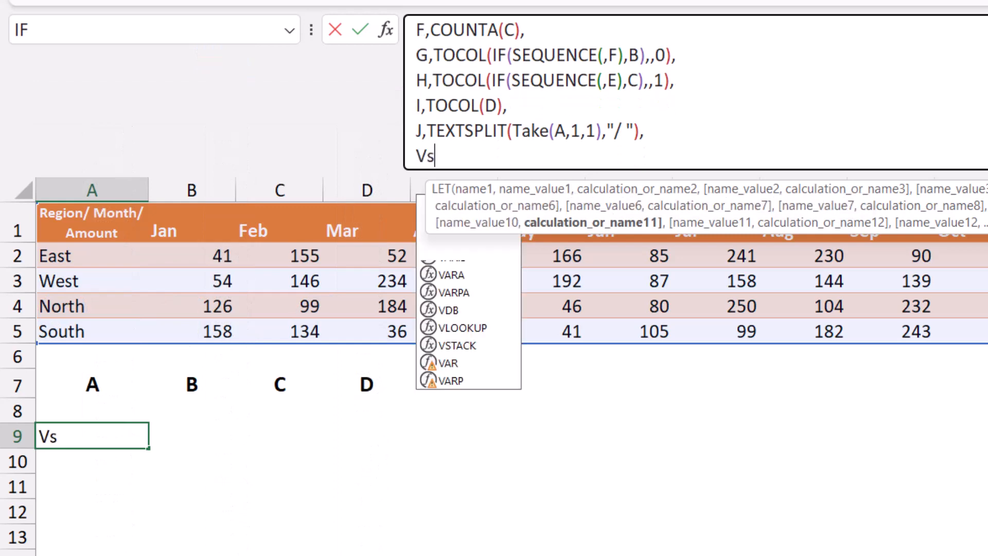
pyautogui.write('ta')
pyautogui.press('Tab')
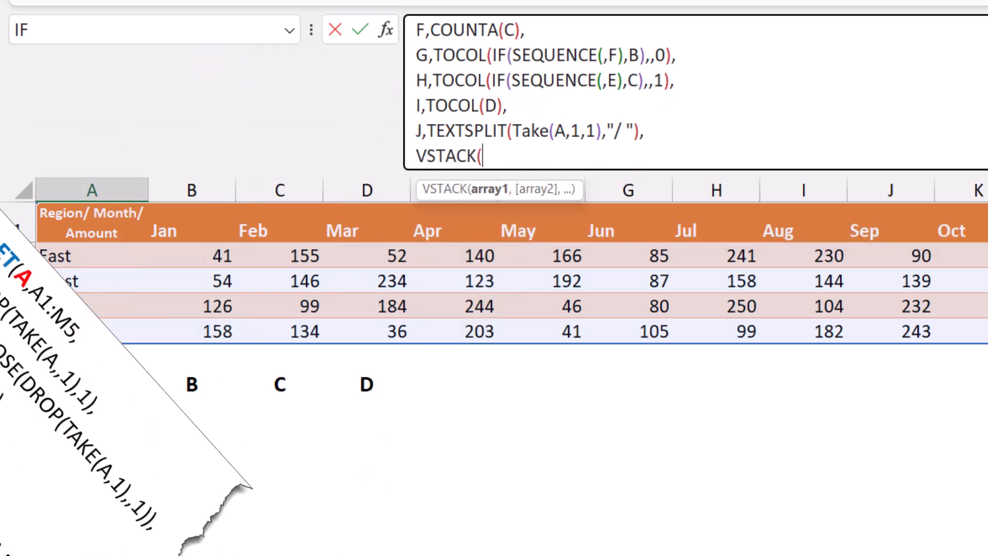
pyautogui.write('J')
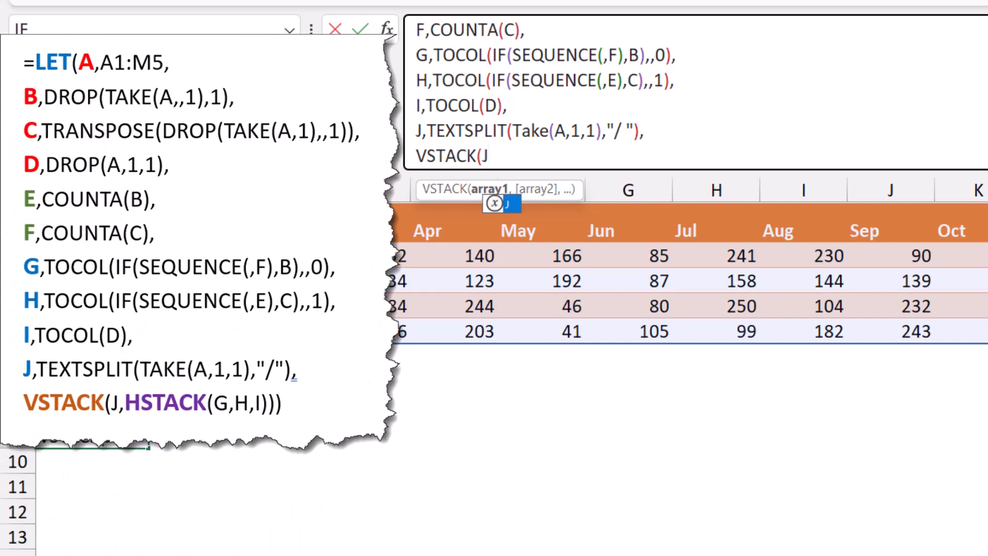
pyautogui.write(',')
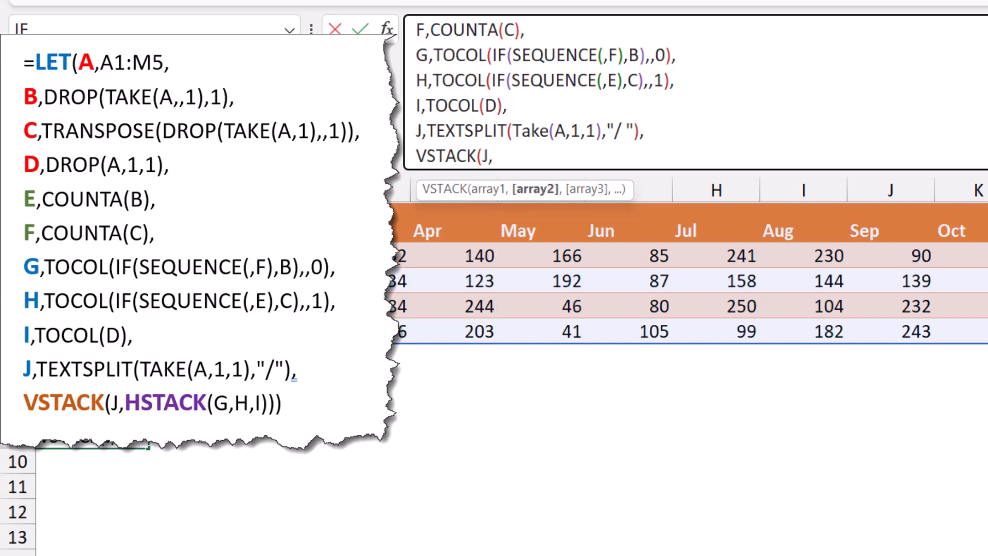
# - Add HSTACK(G,H,I) as the second VSTACK array, close all parentheses and enter the LET formula in A9
pyautogui.write('H')
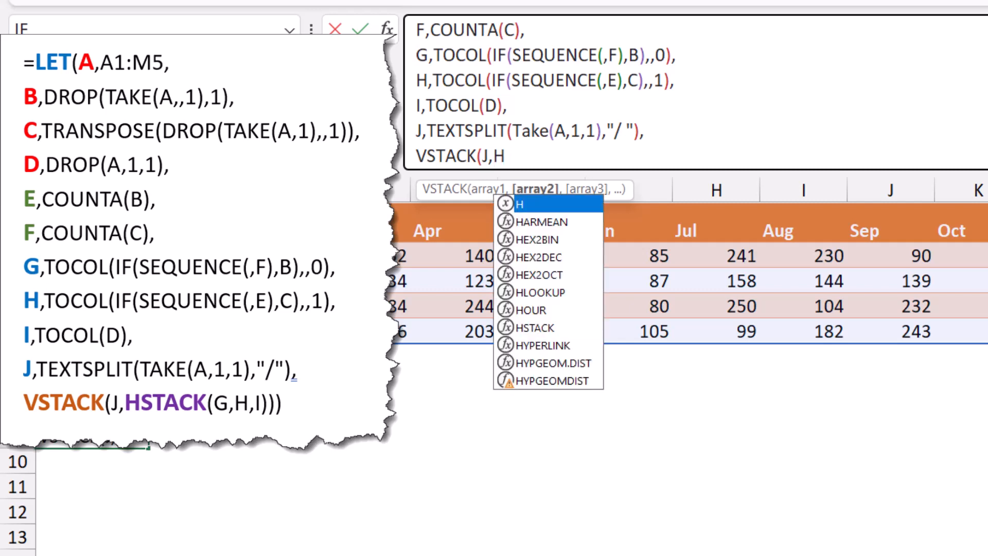
pyautogui.write('s')
pyautogui.press('Tab')
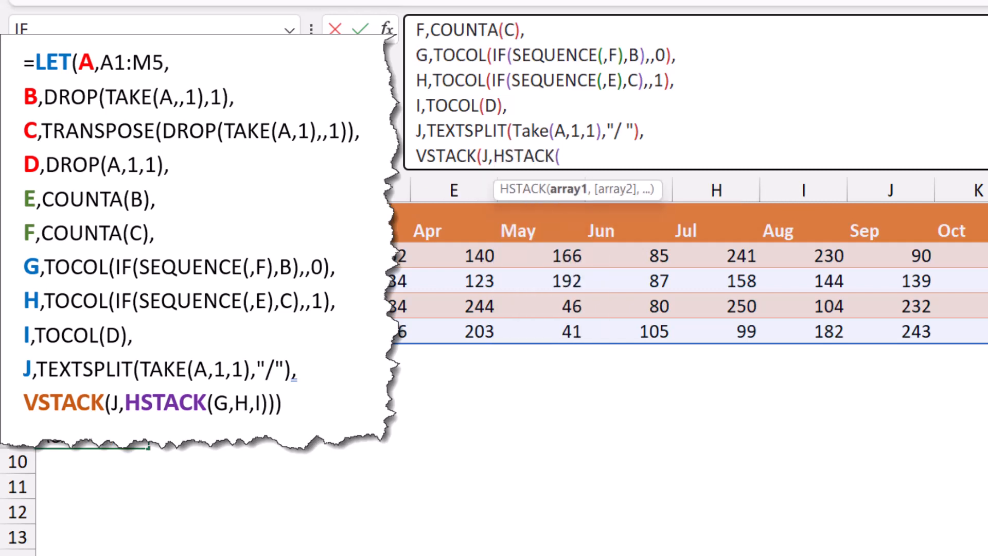
pyautogui.write('G')
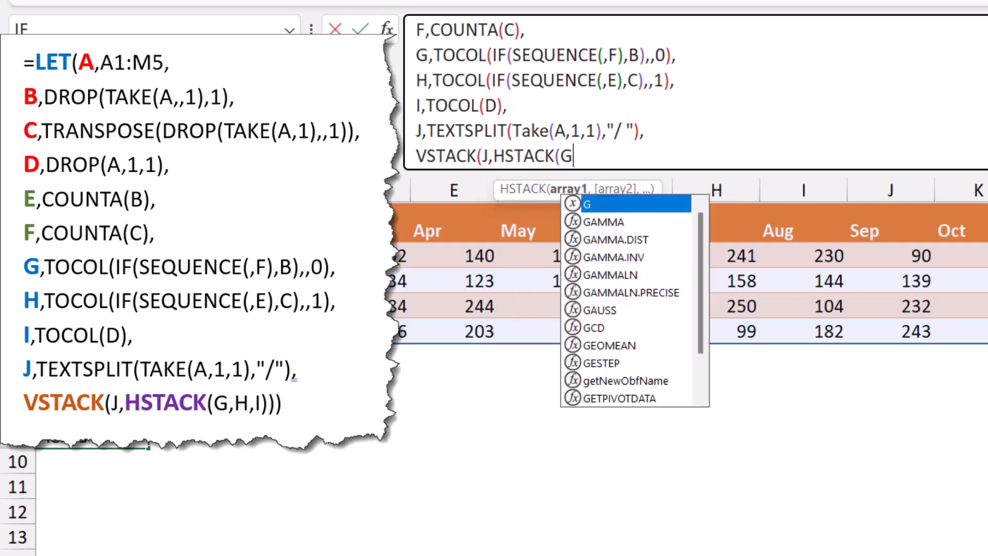
pyautogui.write(',H,')
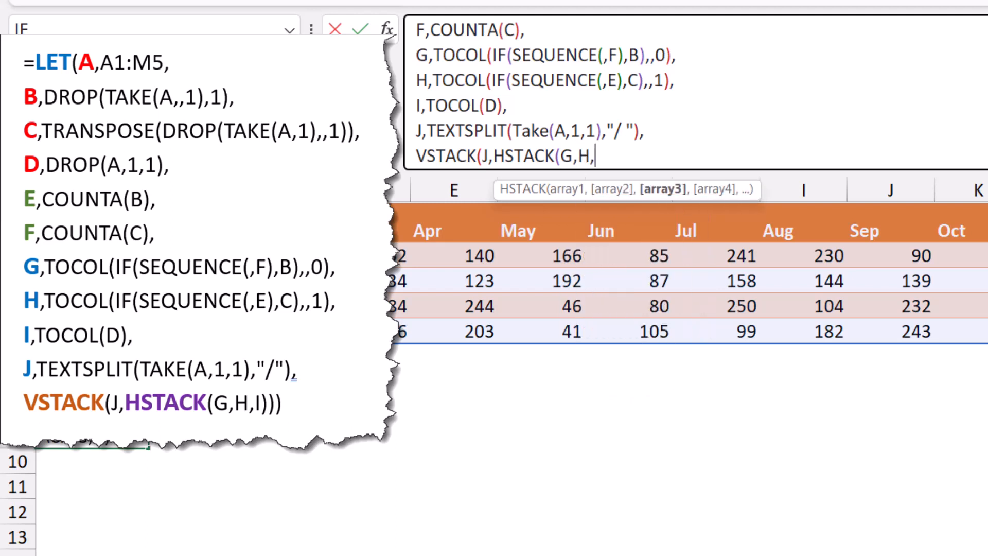
pyautogui.write('I')
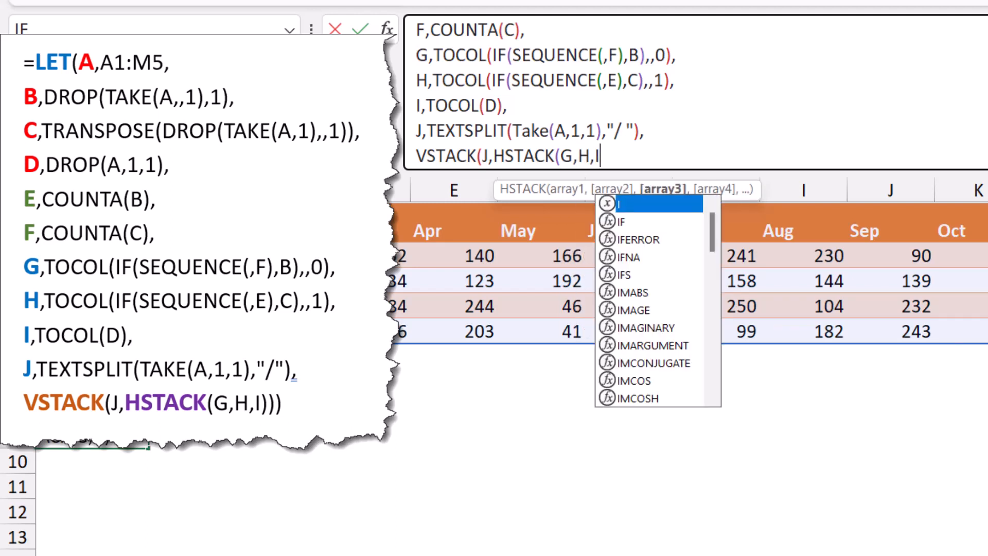
pyautogui.write(')')
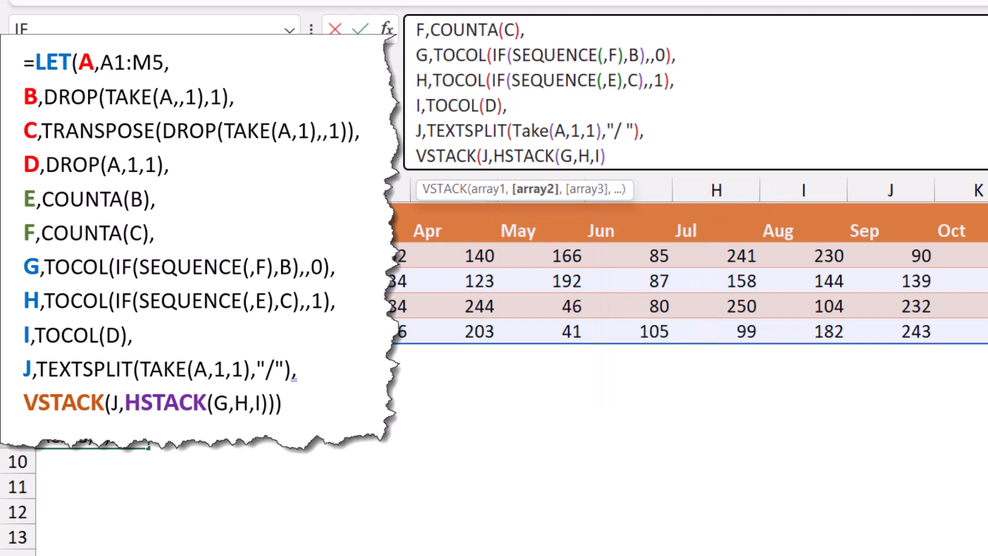
pyautogui.write(')')
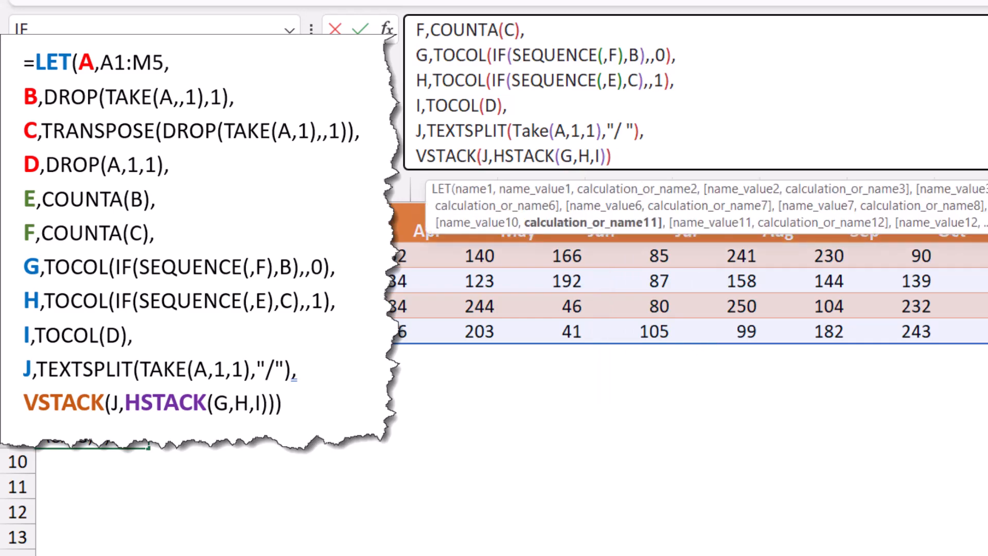
pyautogui.write(')')
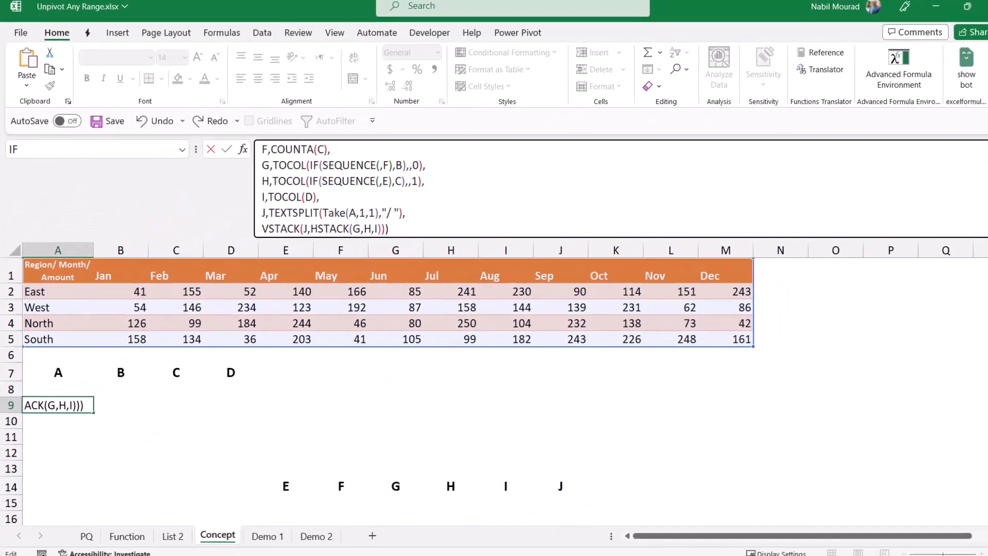
pyautogui.press('Return')
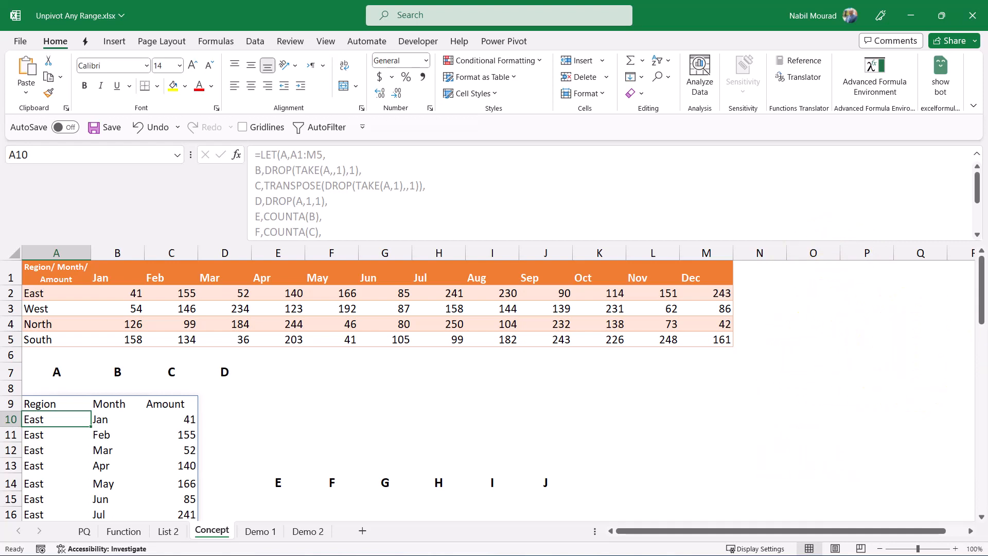
# - Copy the entire LET formula text from cell A9 and leave the cell unedited
pyautogui.press('Up')
pyautogui.press('F2')
pyautogui.hotkey('ctrl', 'a')
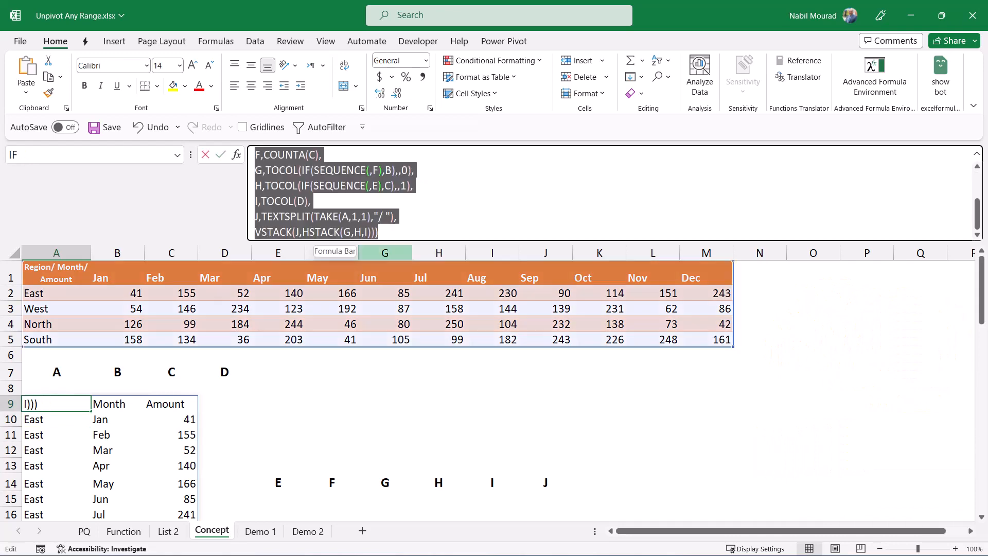
pyautogui.hotkey('ctrl', 'c')
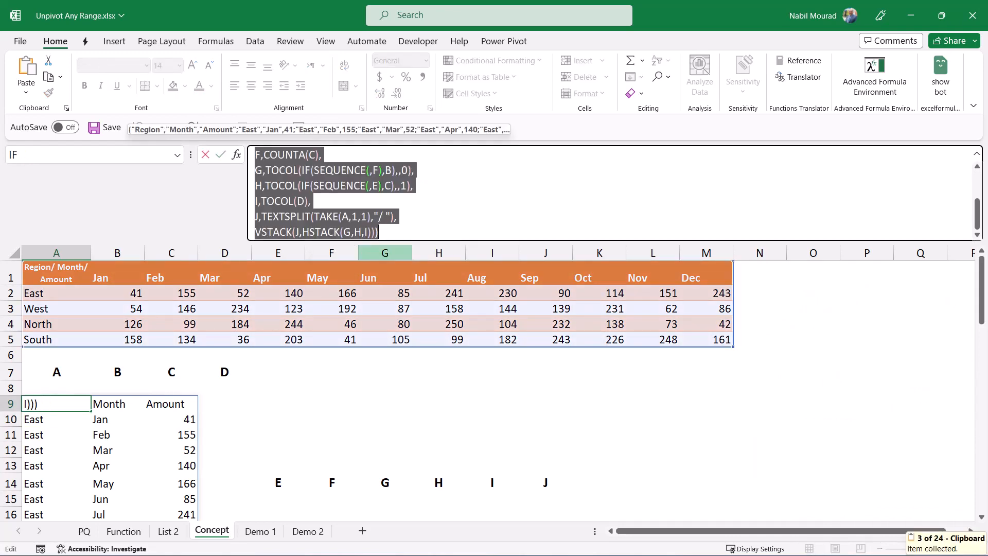
pyautogui.press('Escape')
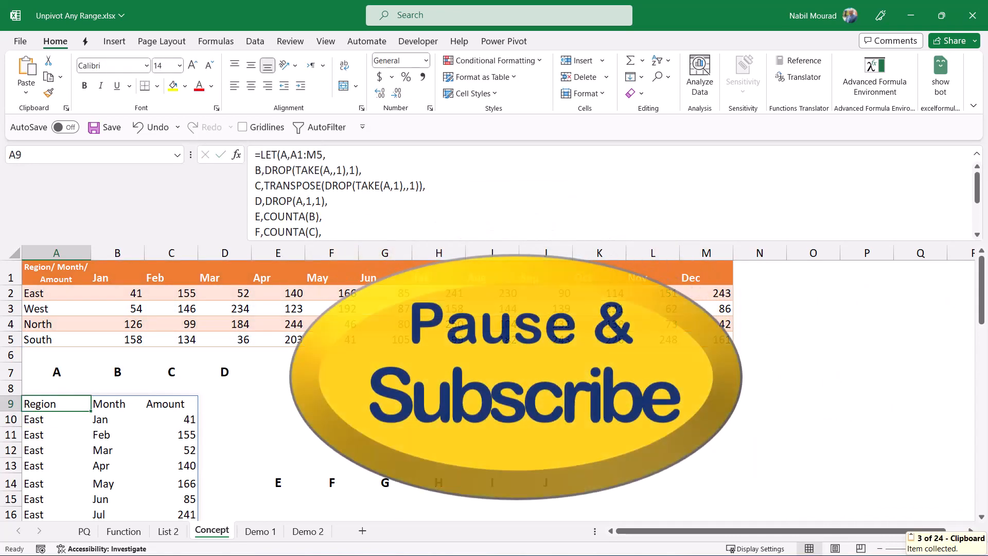
# - Collapse the formula bar to a single line and open the Demo 1 sheet
pyautogui.hotkey('ctrl', 'shift', 'u')
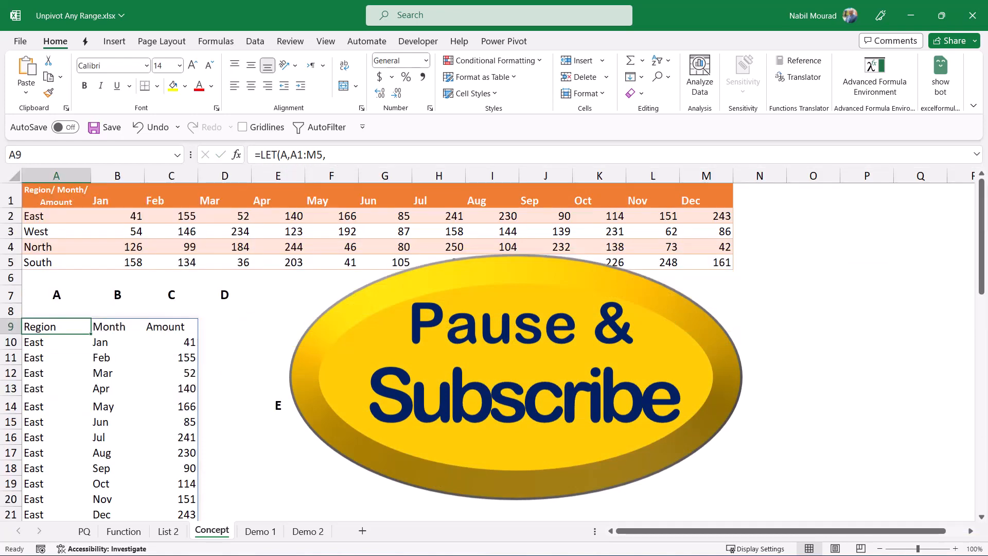
pyautogui.click(260, 532)
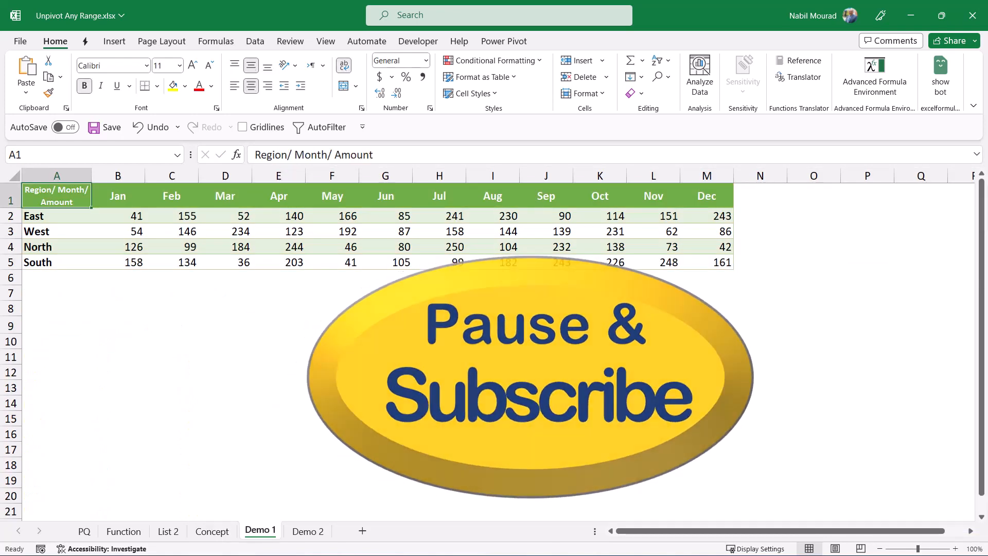
# - Enter the copied LET unpivot formula in cell A9 of the Demo 1 sheet
pyautogui.click(56, 325)
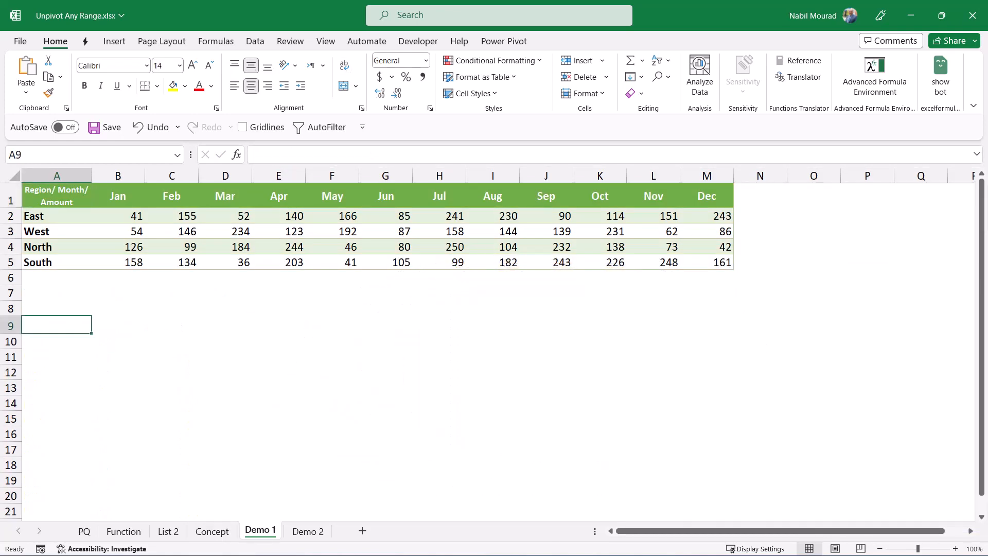
pyautogui.click(269, 155)
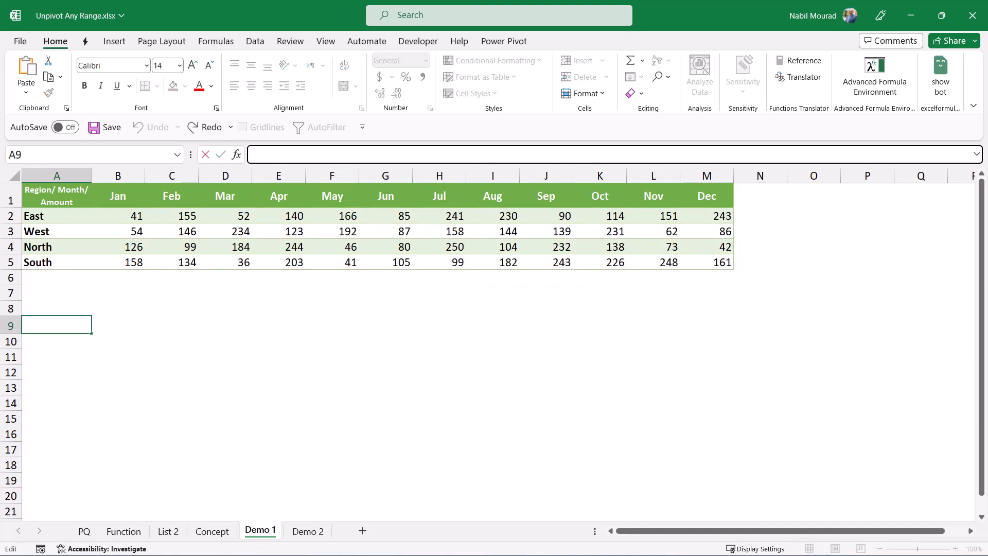
pyautogui.write('=')
pyautogui.hotkey('ctrl', 'v')
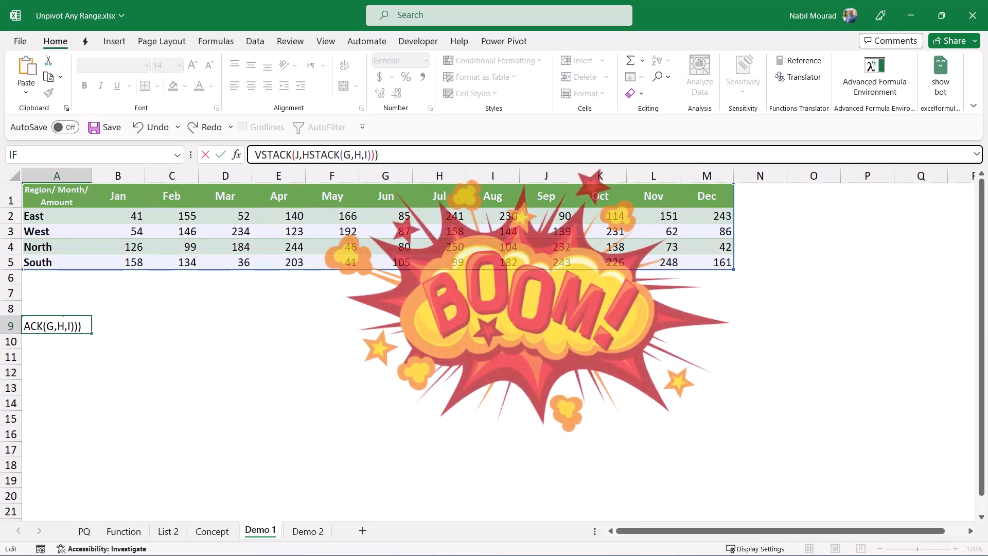
pyautogui.press('Return')
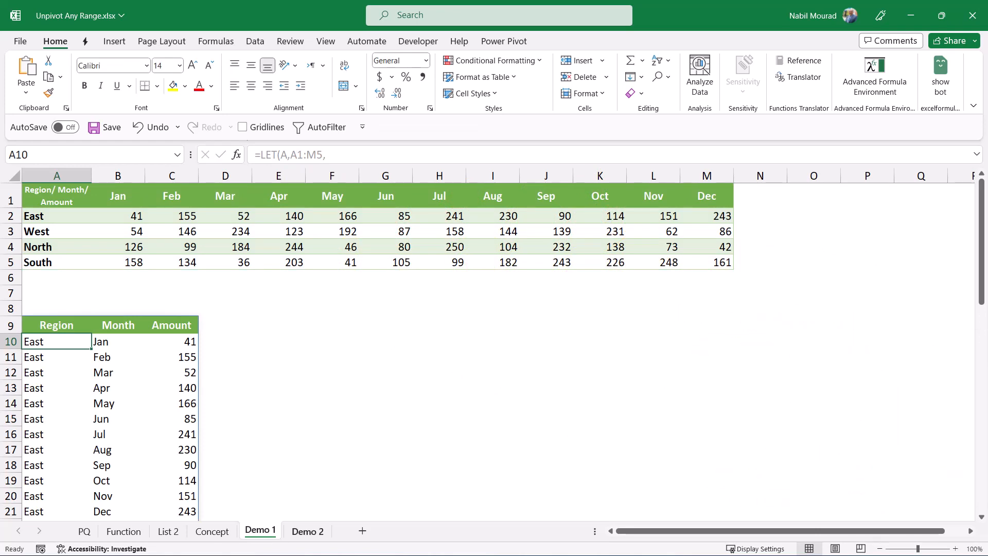
# - Paste the copied LET formula into K1 of the Demo 2 sheet, resize its source range to A1:I18 and enter it
pyautogui.hotkey('ctrl', 'pagedown')
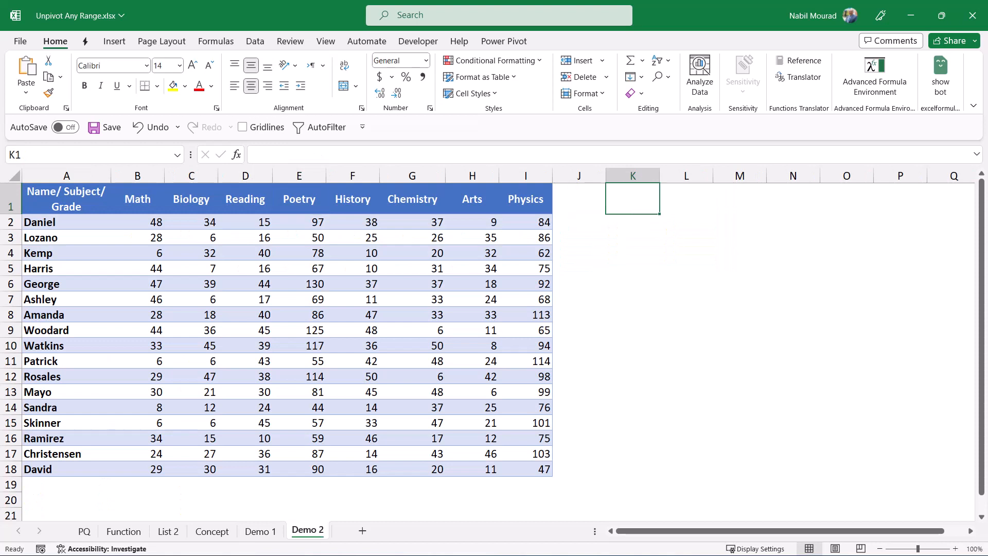
pyautogui.click(258, 155)
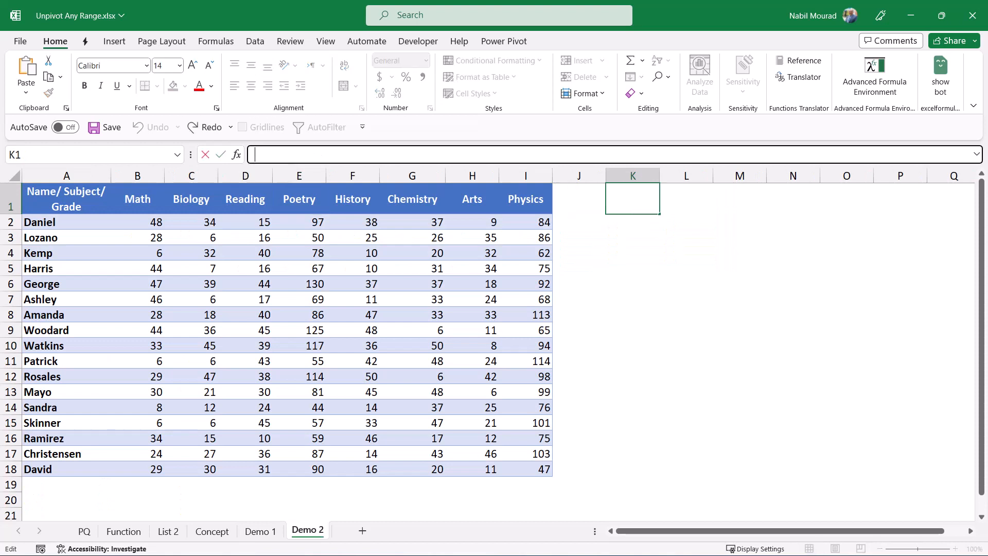
pyautogui.write('=')
pyautogui.hotkey('ctrl', 'v')
pyautogui.scroll(3, 340, 154)
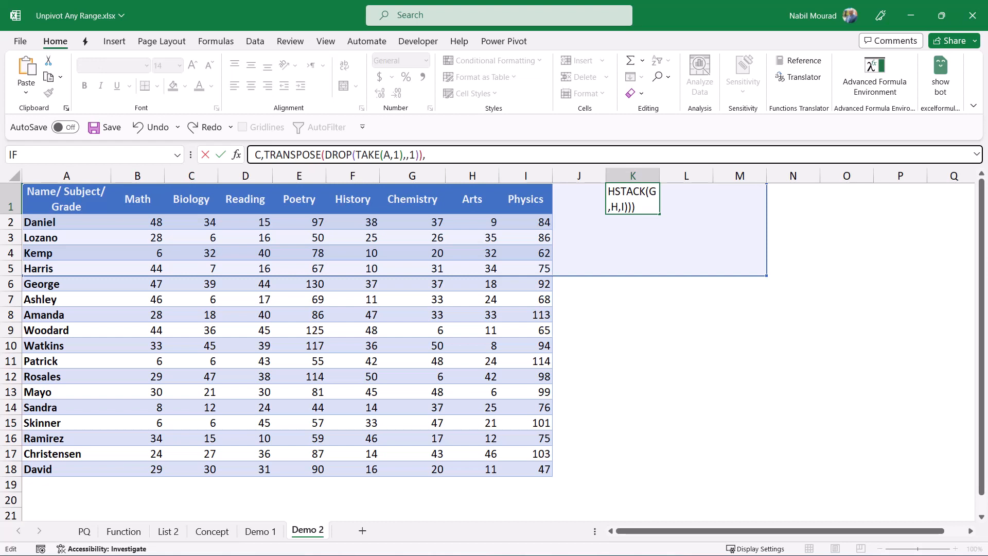
pyautogui.moveTo(767, 277); pyautogui.dragTo(553, 476)
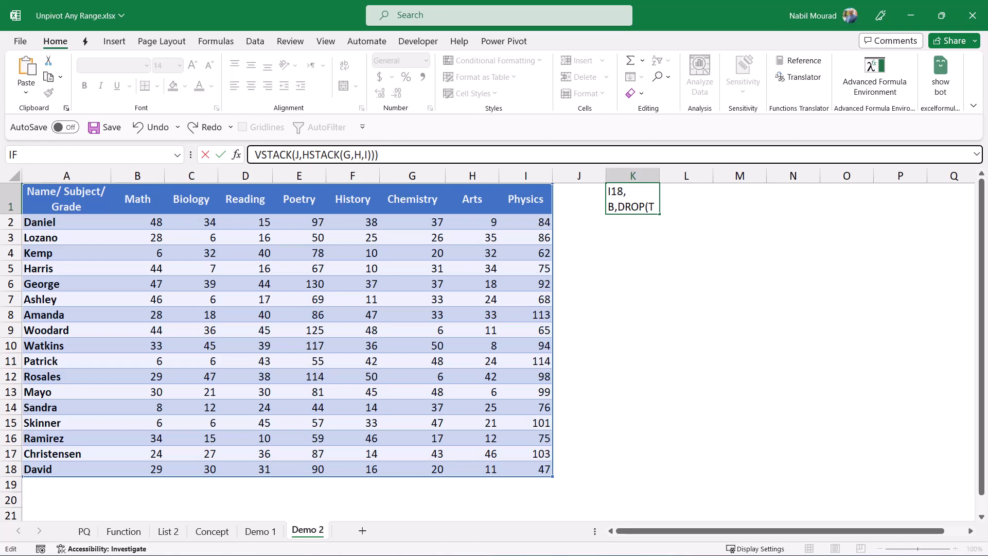
pyautogui.press('Return')
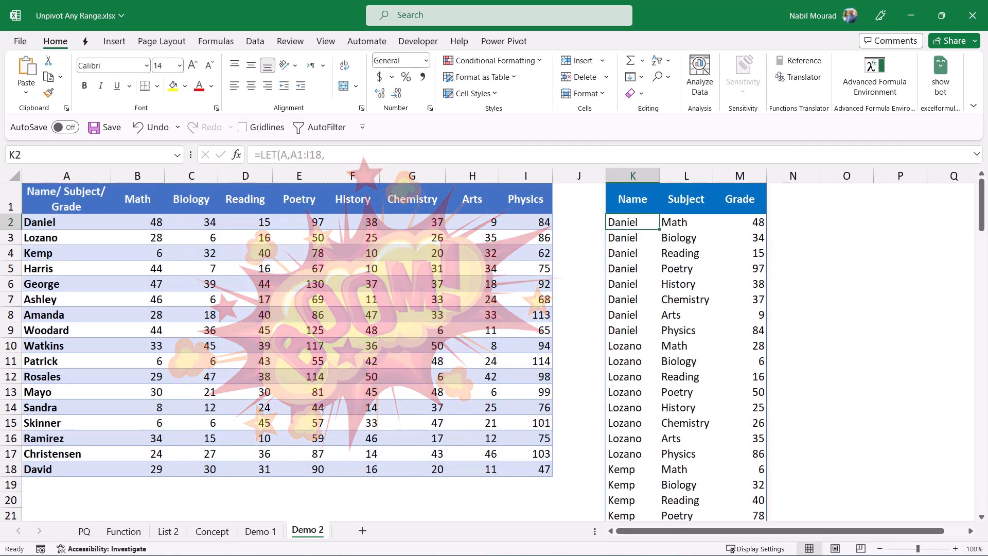